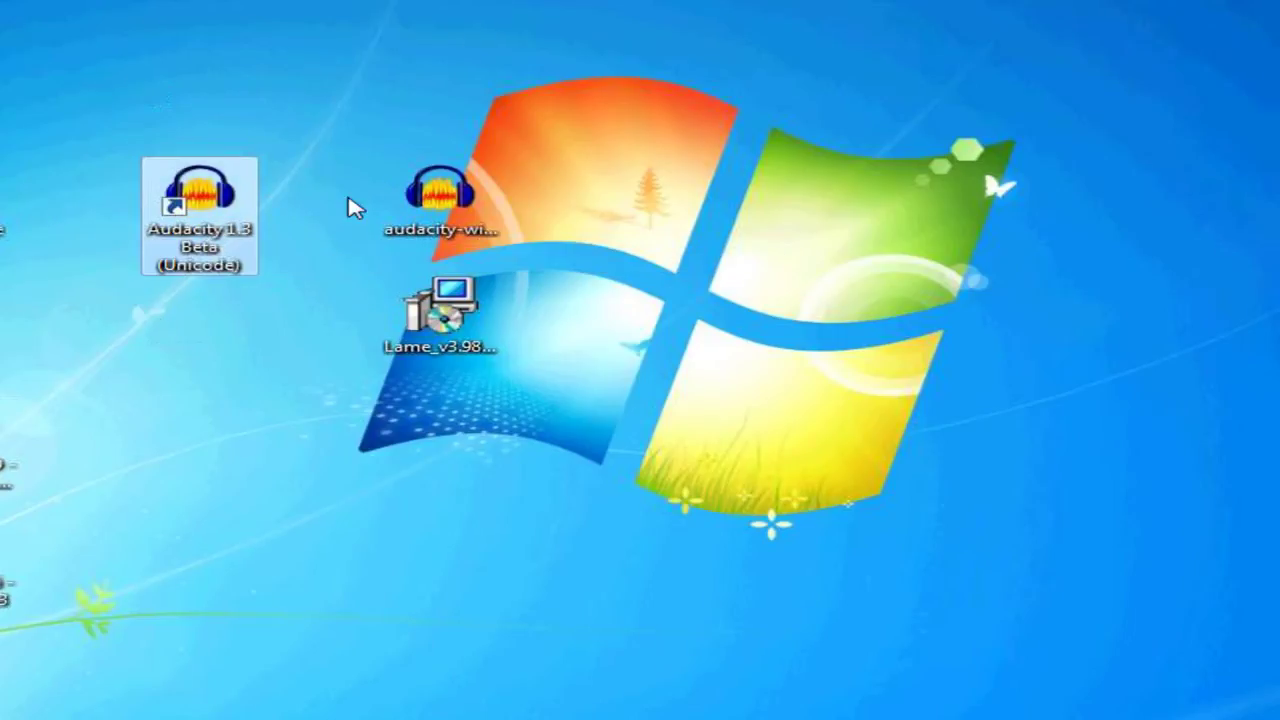
Step: Move the Audacity 1.3.12 and Lame v3.98.2 installer files from the desktop to the Recycle Bin
click(474, 194)
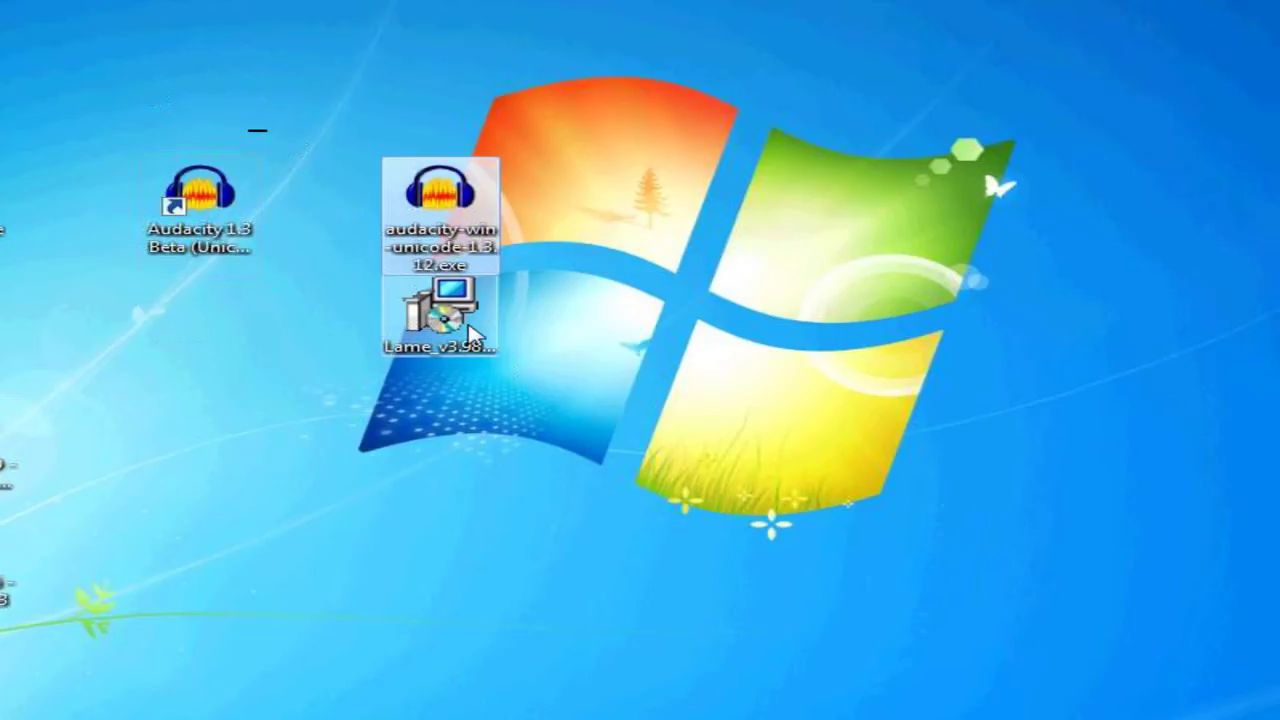
click(465, 318)
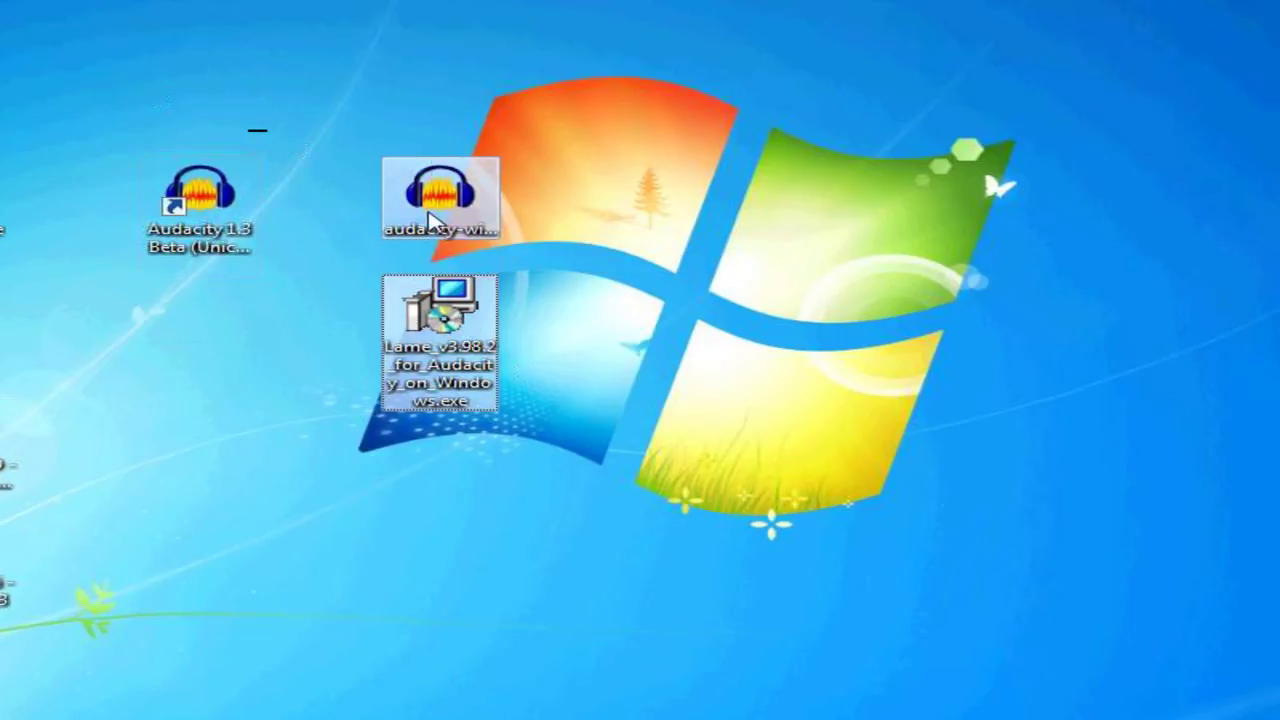
right_click(433, 345)
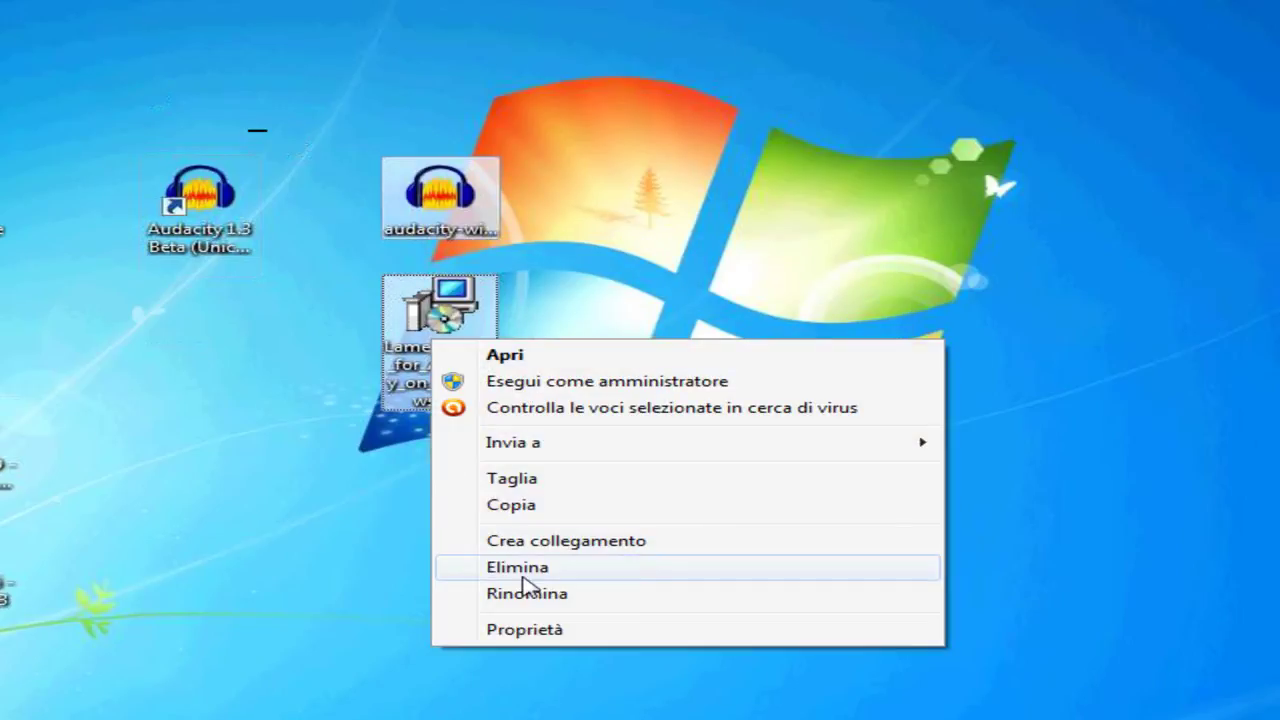
click(522, 578)
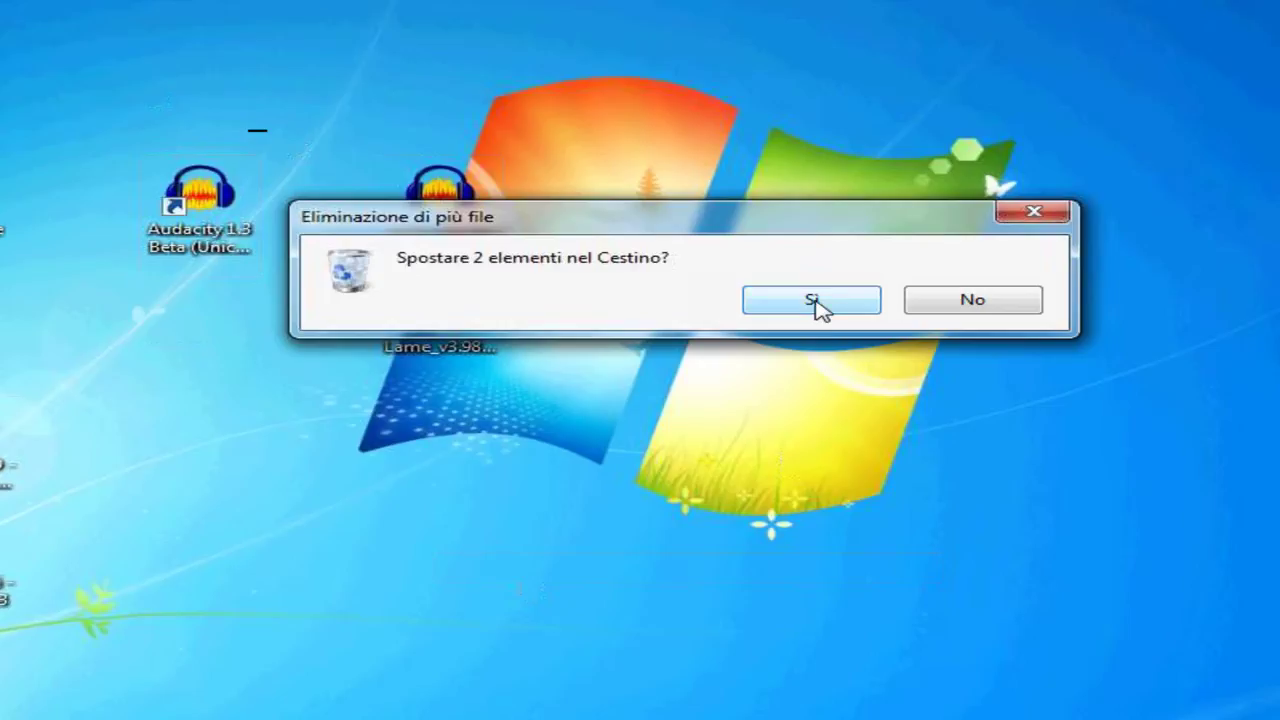
click(813, 302)
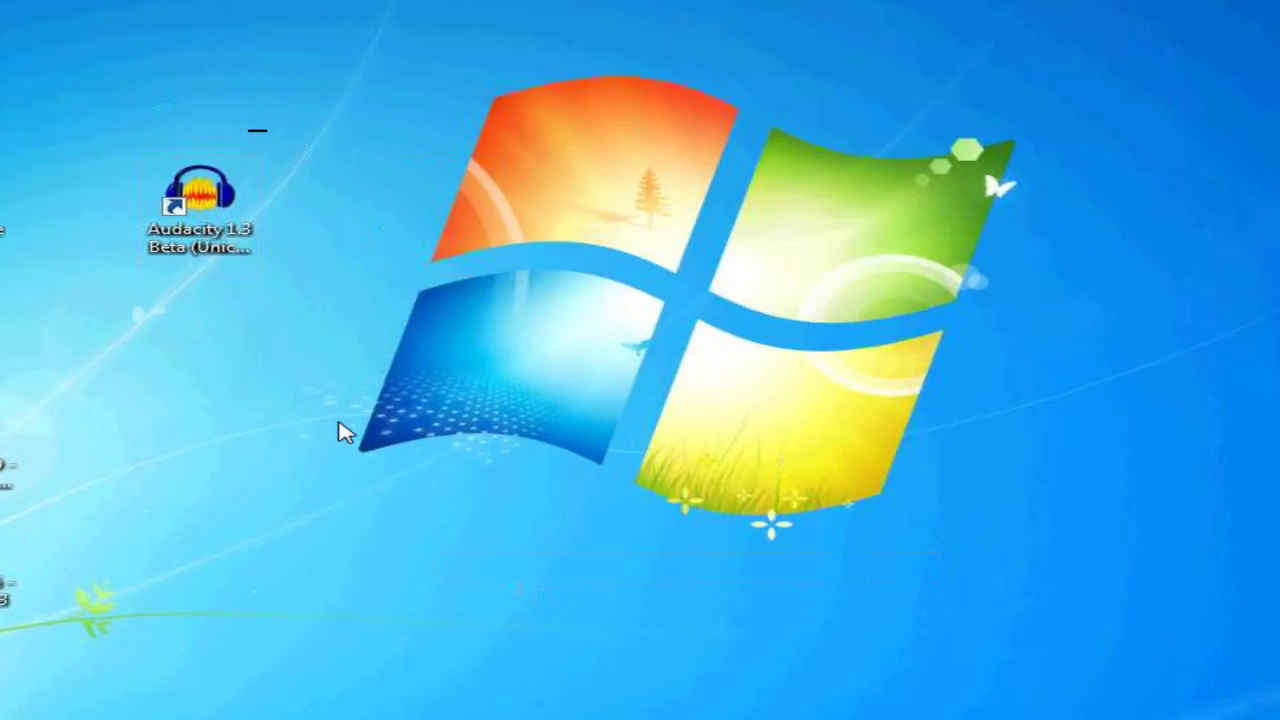
Step: Place the ZUCCHERO - Baila morena and Vasco Rossi - Delusa MP3 files below the Audacity shortcut on the desktop
drag(28, 423, 240, 350)
drag(23, 557, 232, 452)
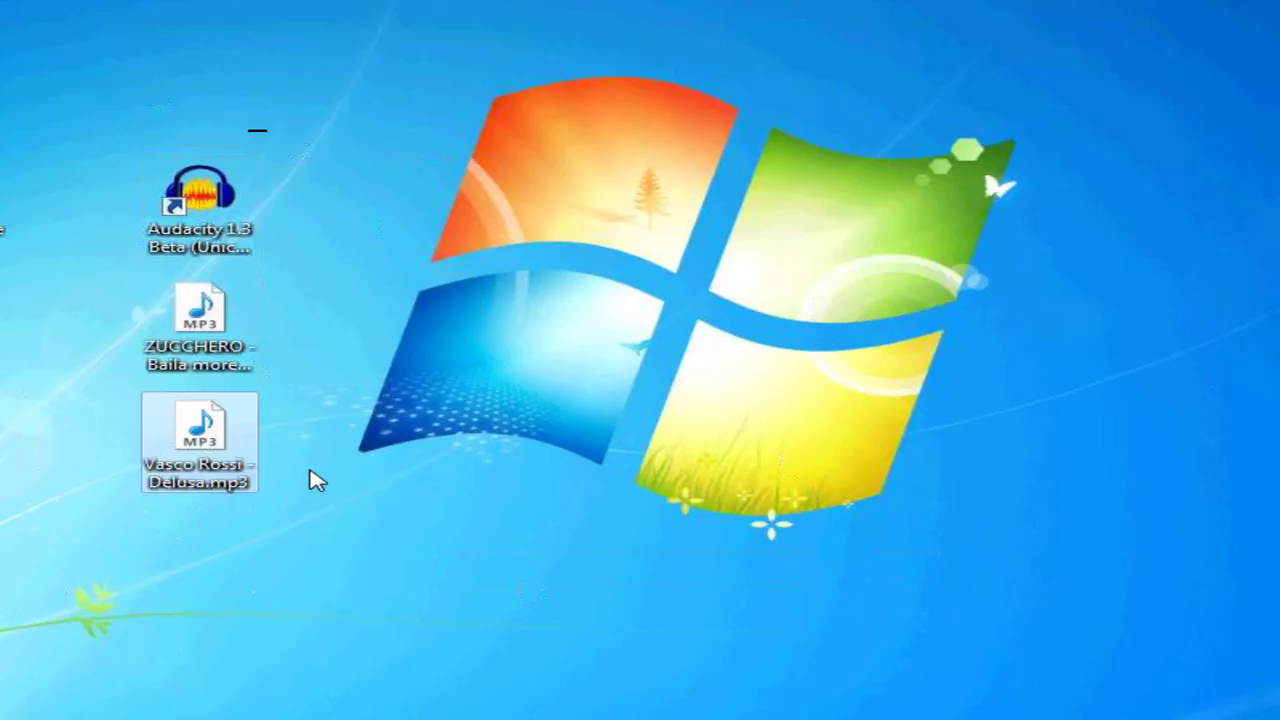
Step: Launch Audacity, dismiss its welcome message and open Vasco Rossi - Delusa.mp3 from the Desktop
double_click(210, 212)
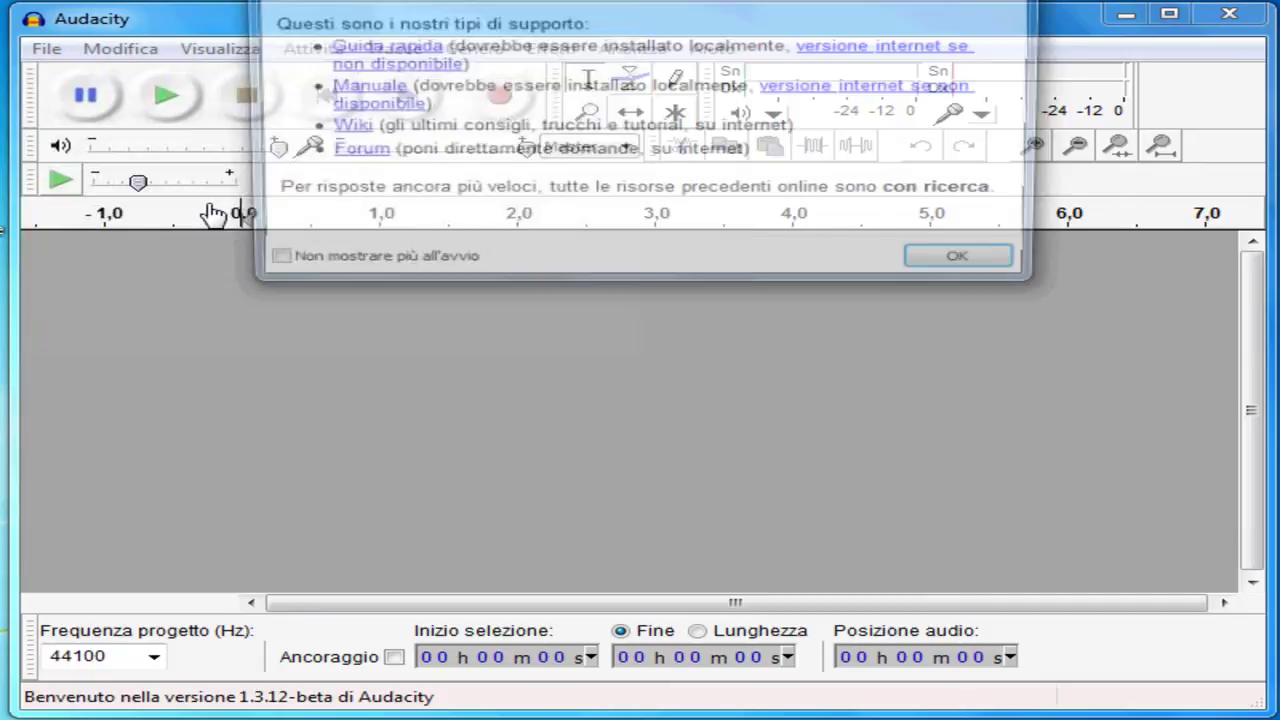
click(932, 277)
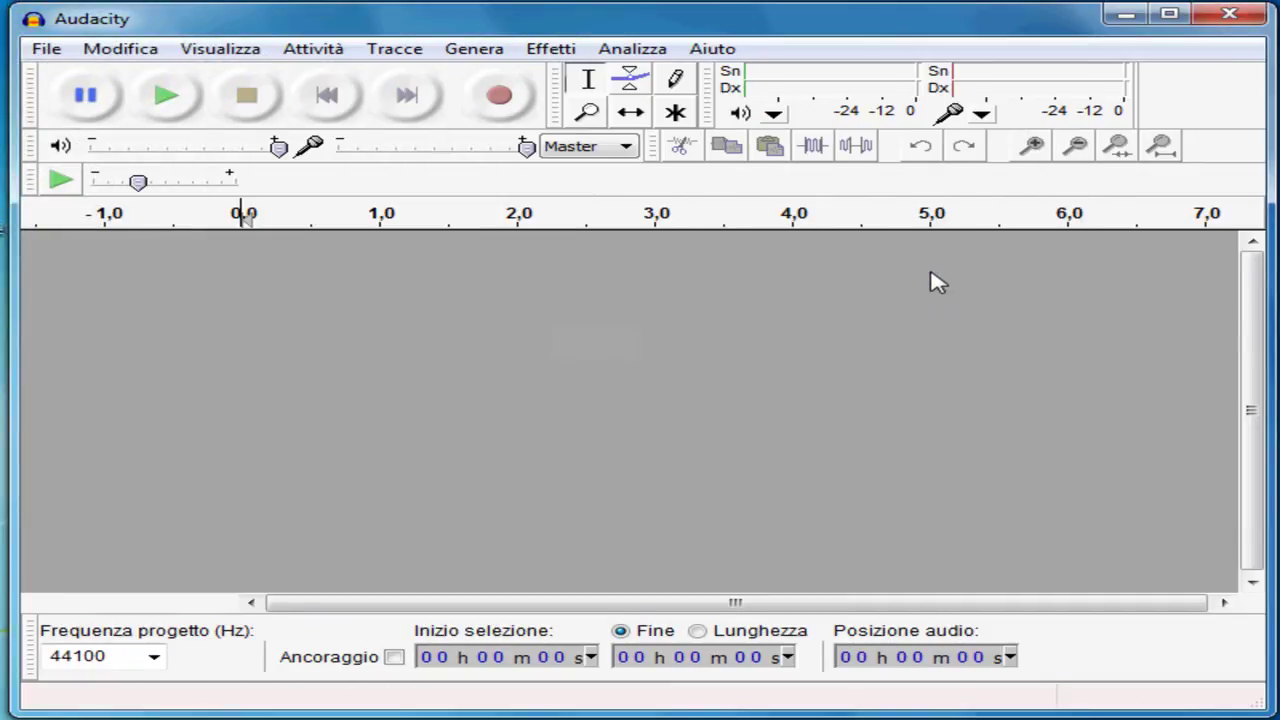
click(46, 49)
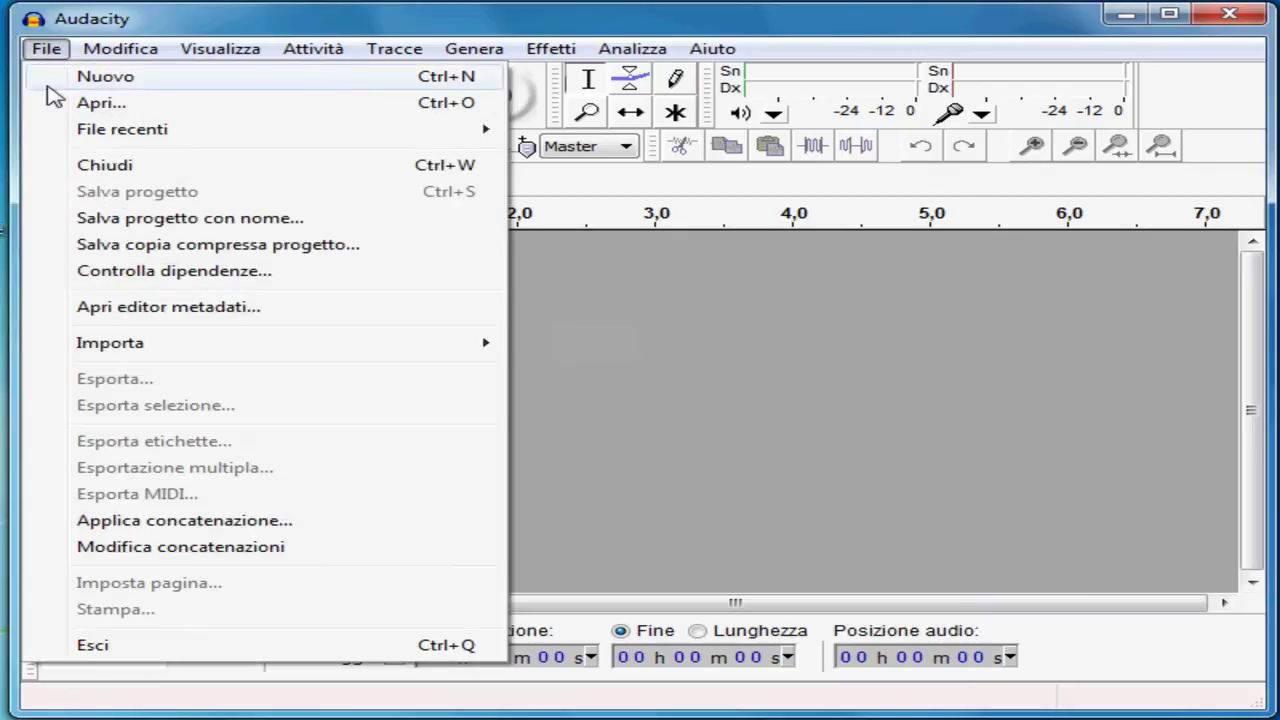
click(73, 108)
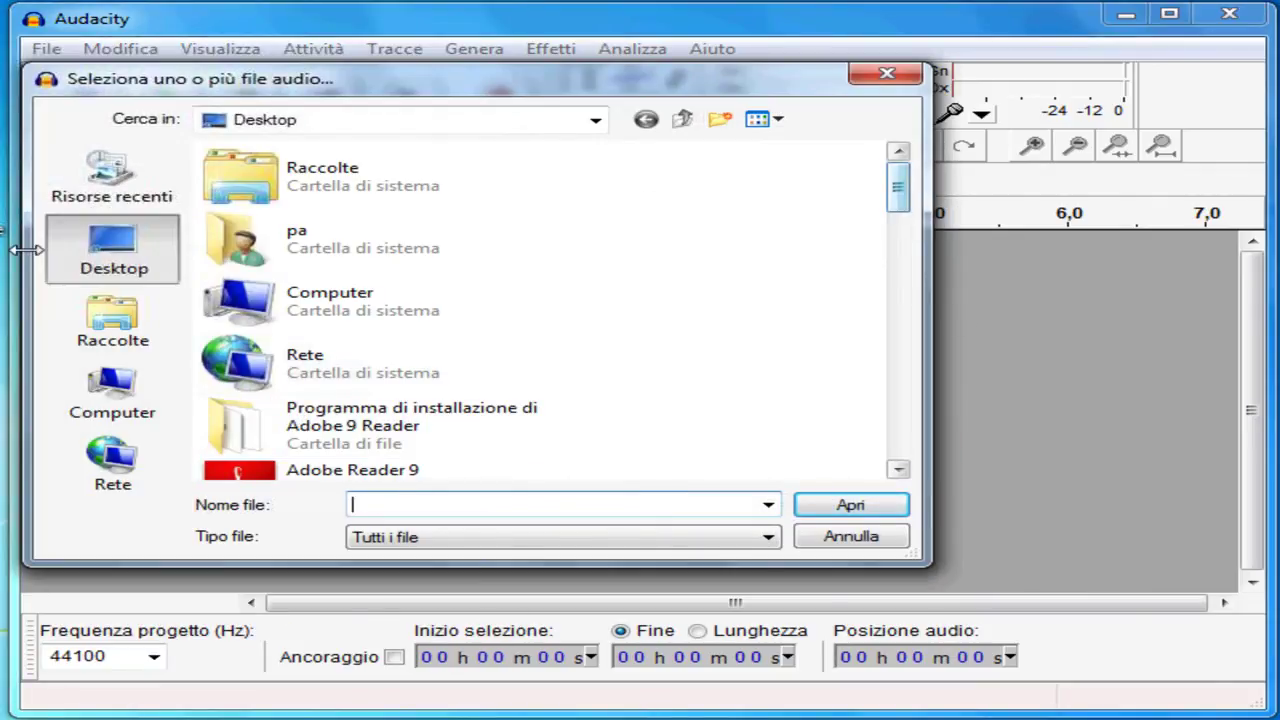
drag(900, 200, 849, 486)
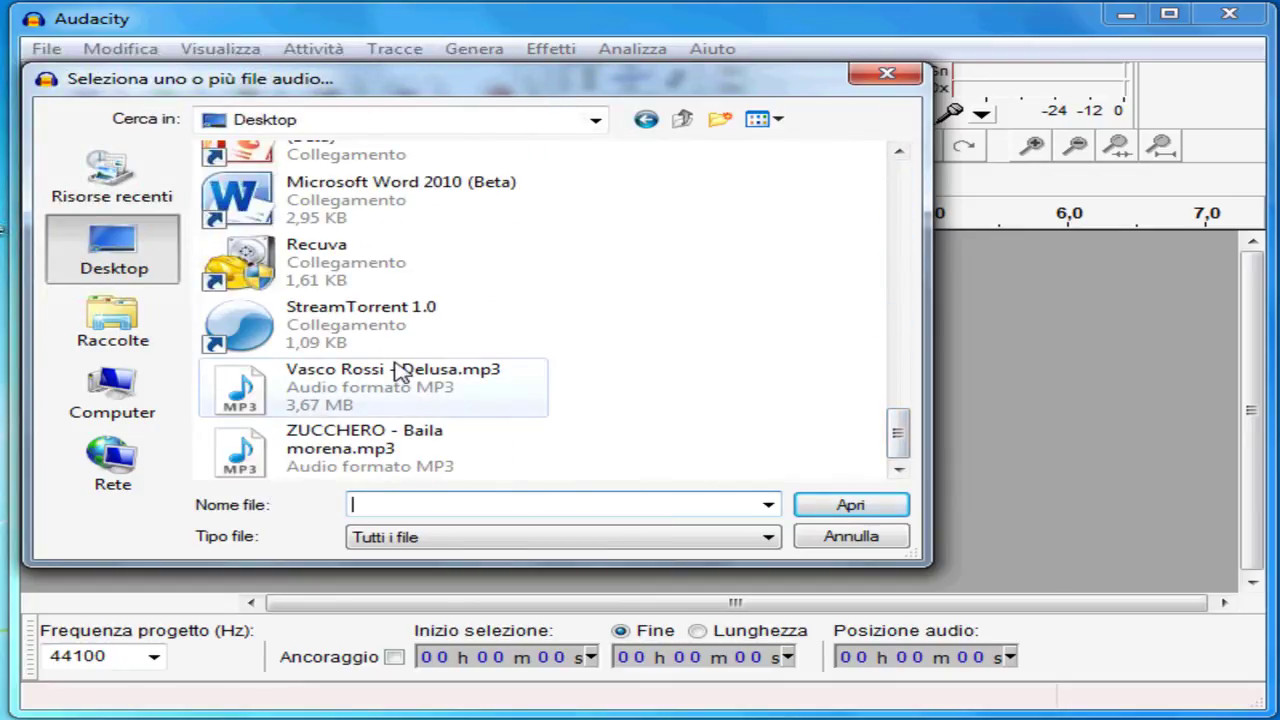
click(400, 378)
click(830, 510)
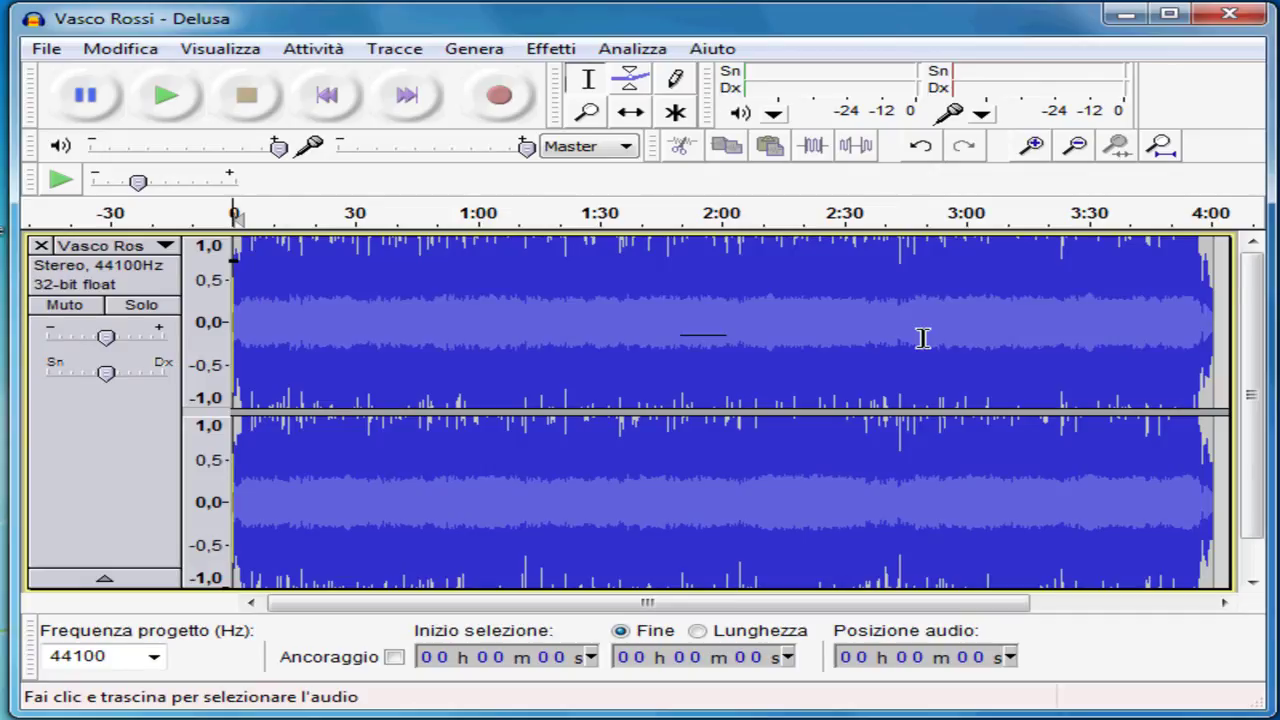
Step: Examine the waveform of the song's first seconds up close, then return to the overview of the whole track
click(1032, 152)
click(1032, 152)
click(1032, 150)
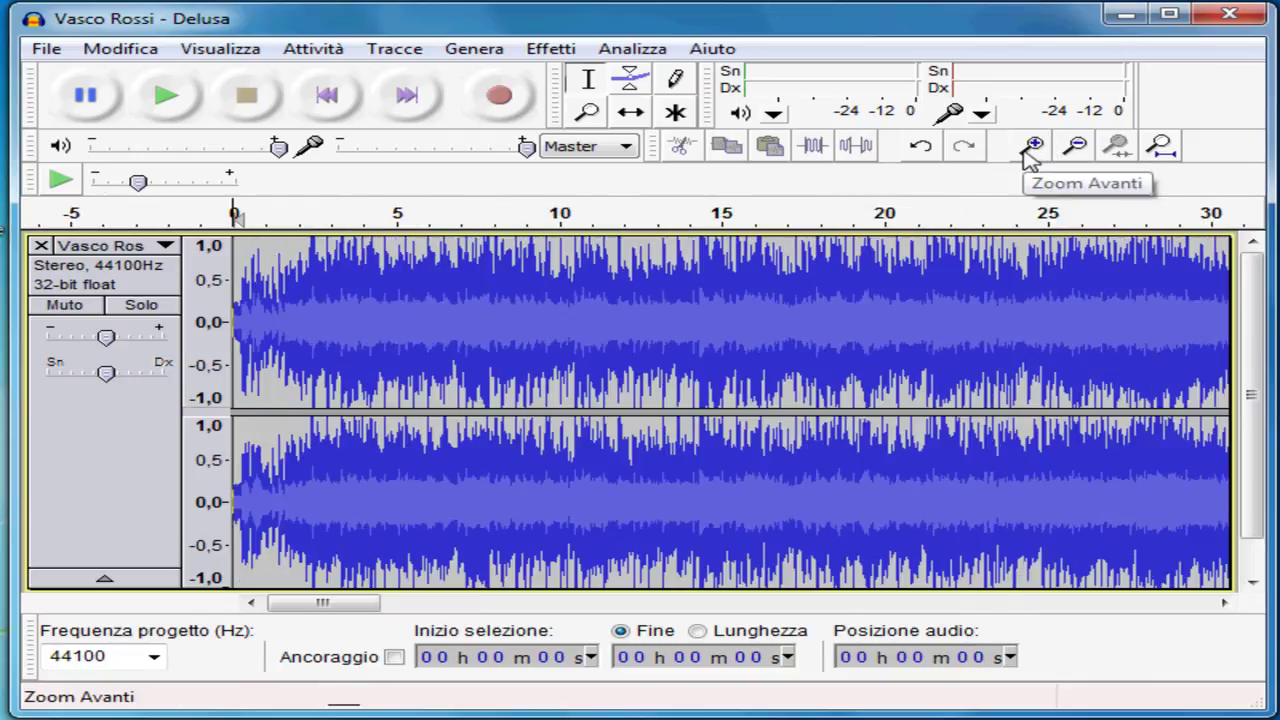
click(1032, 150)
click(1032, 150)
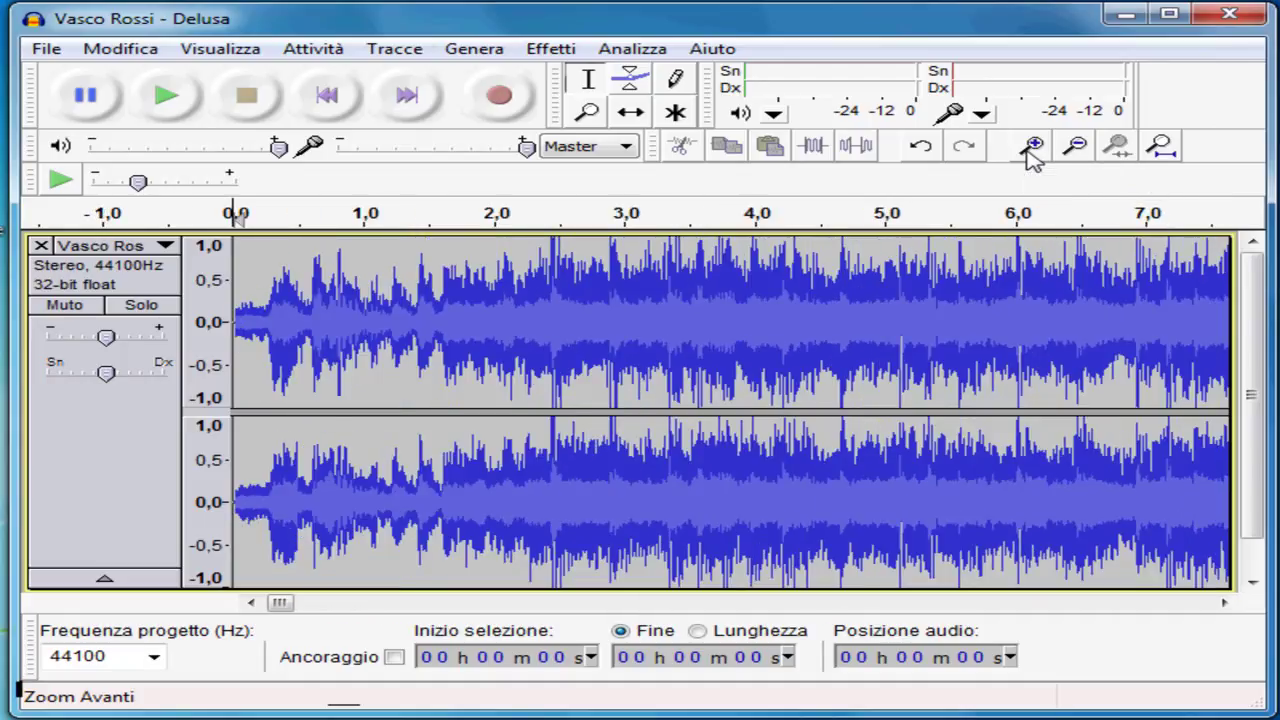
click(1086, 147)
click(1088, 148)
click(1088, 148)
click(1088, 148)
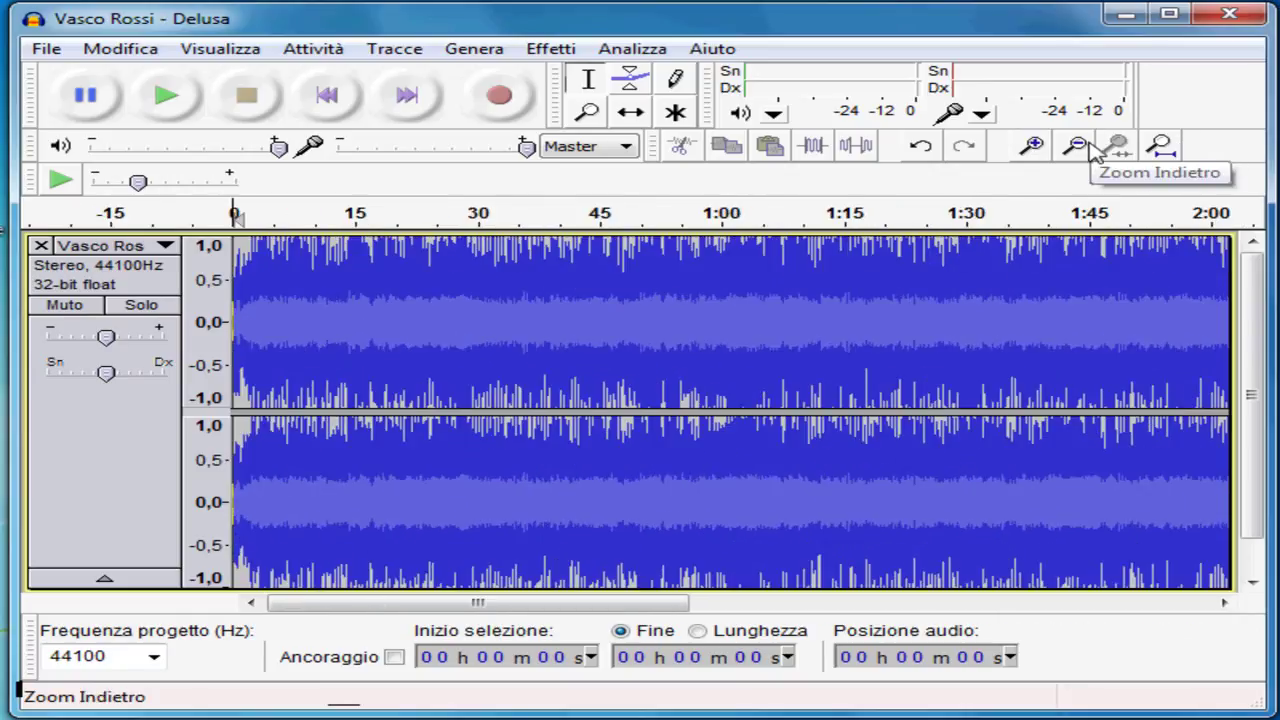
click(1088, 148)
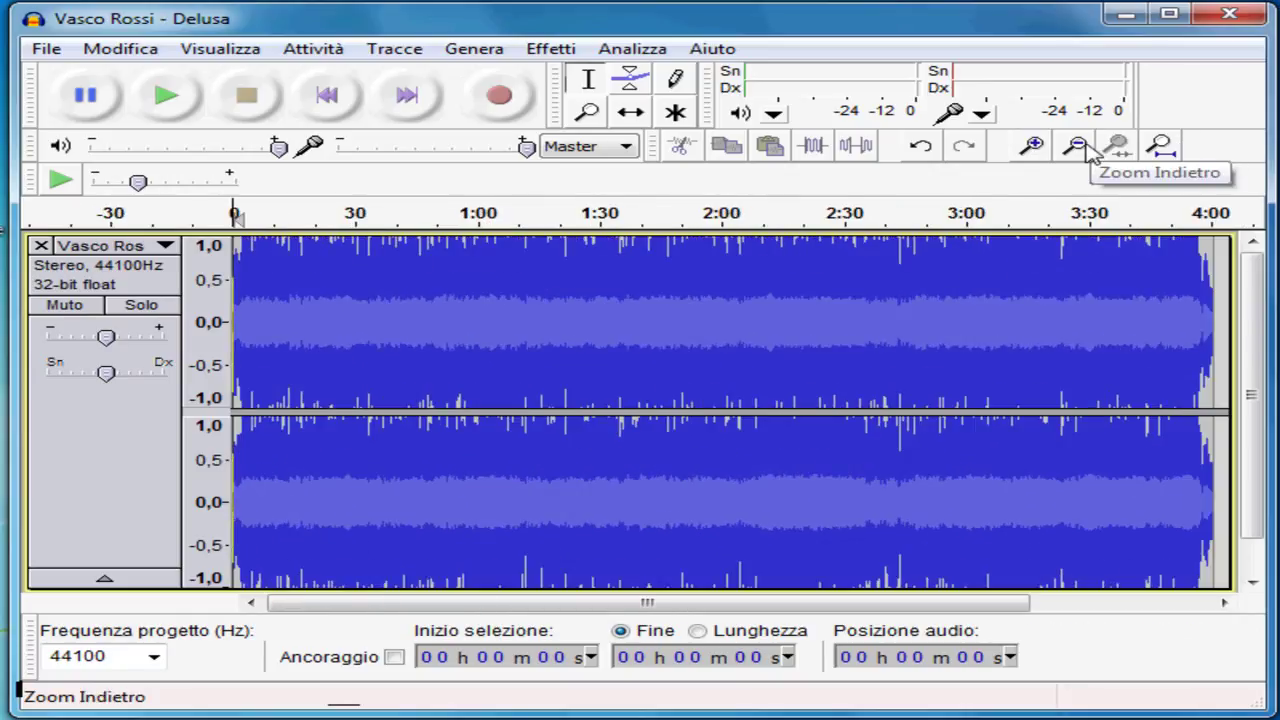
Step: Inspect the opening of the song at several zoom levels, ending with about the first 30 seconds in view
click(1033, 147)
click(1033, 147)
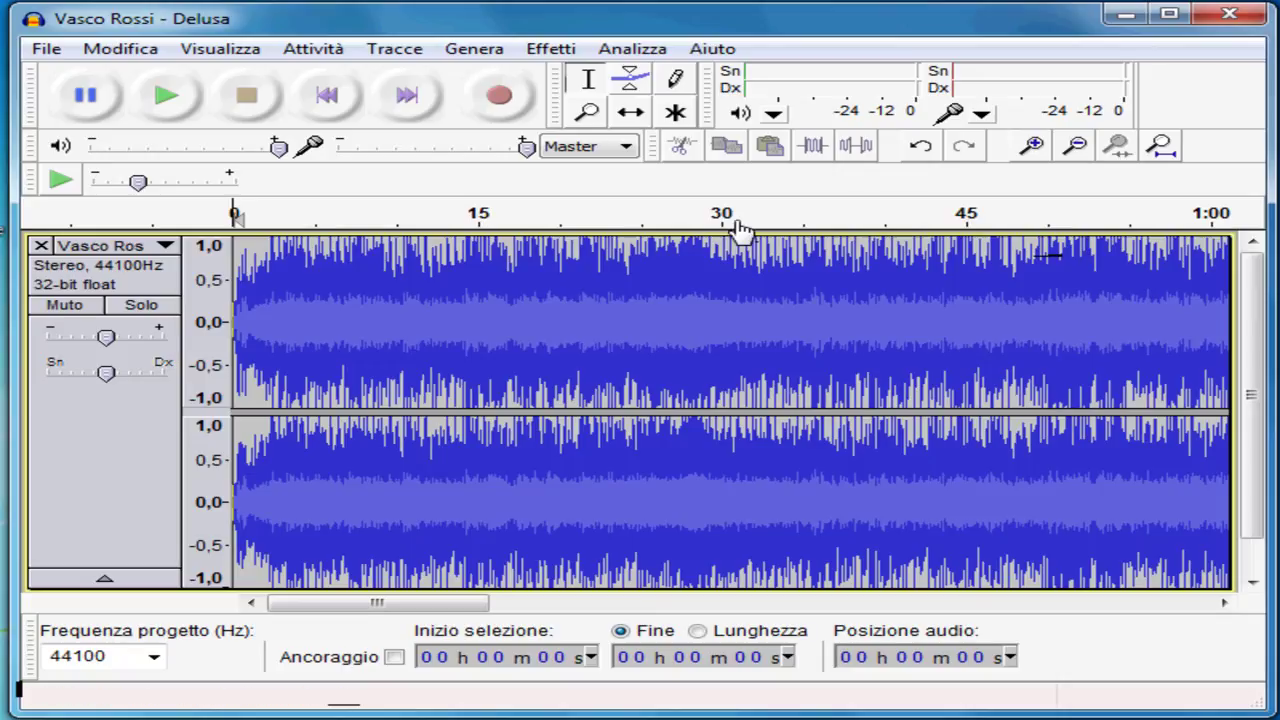
click(1034, 147)
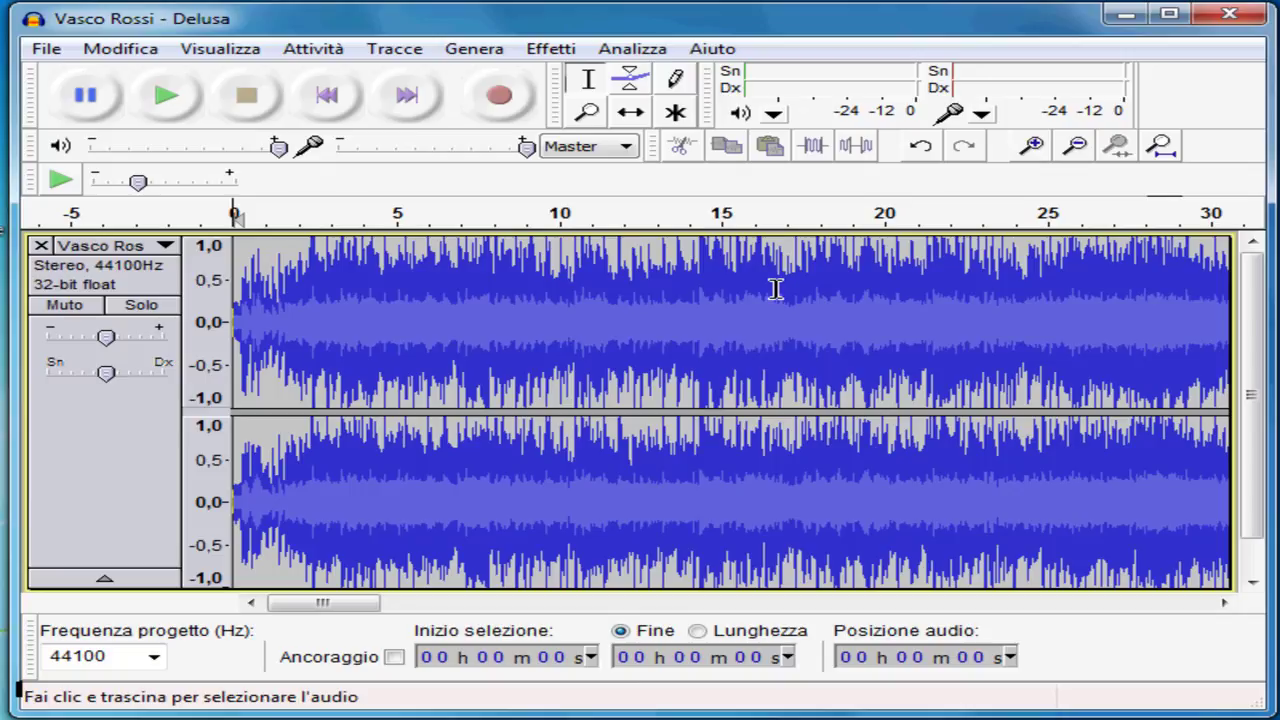
click(1032, 147)
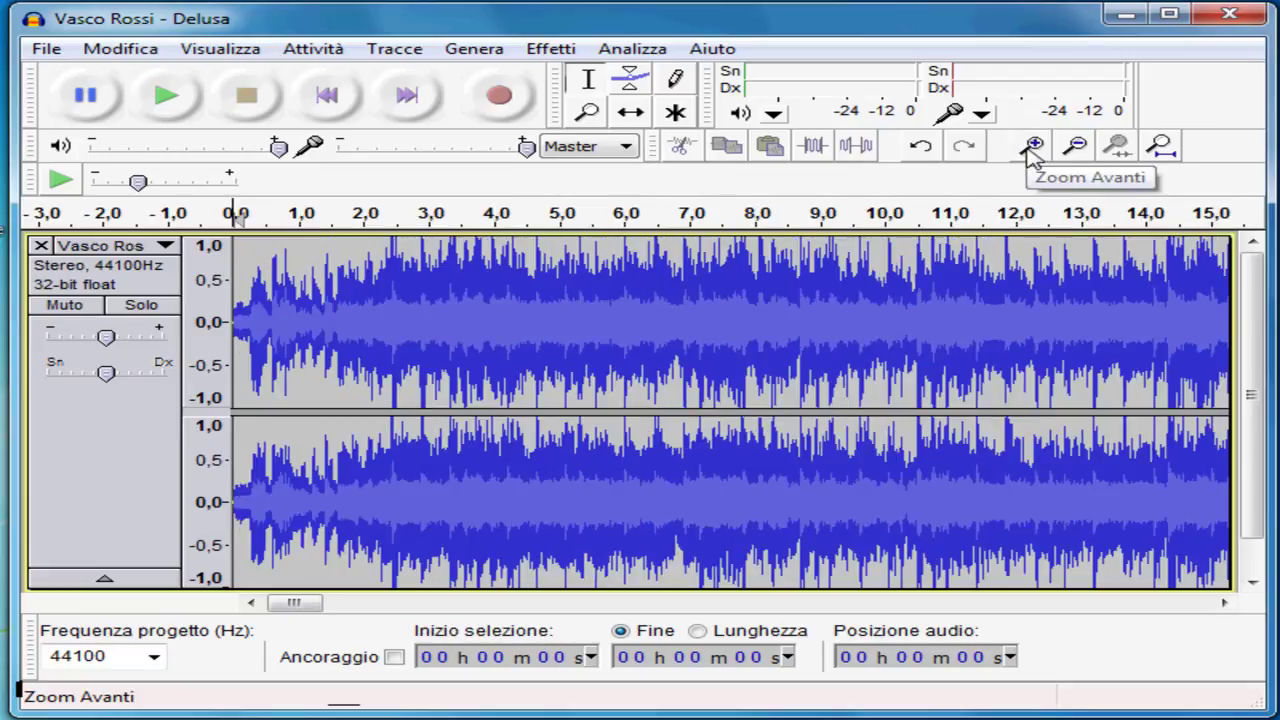
click(1032, 147)
click(1032, 147)
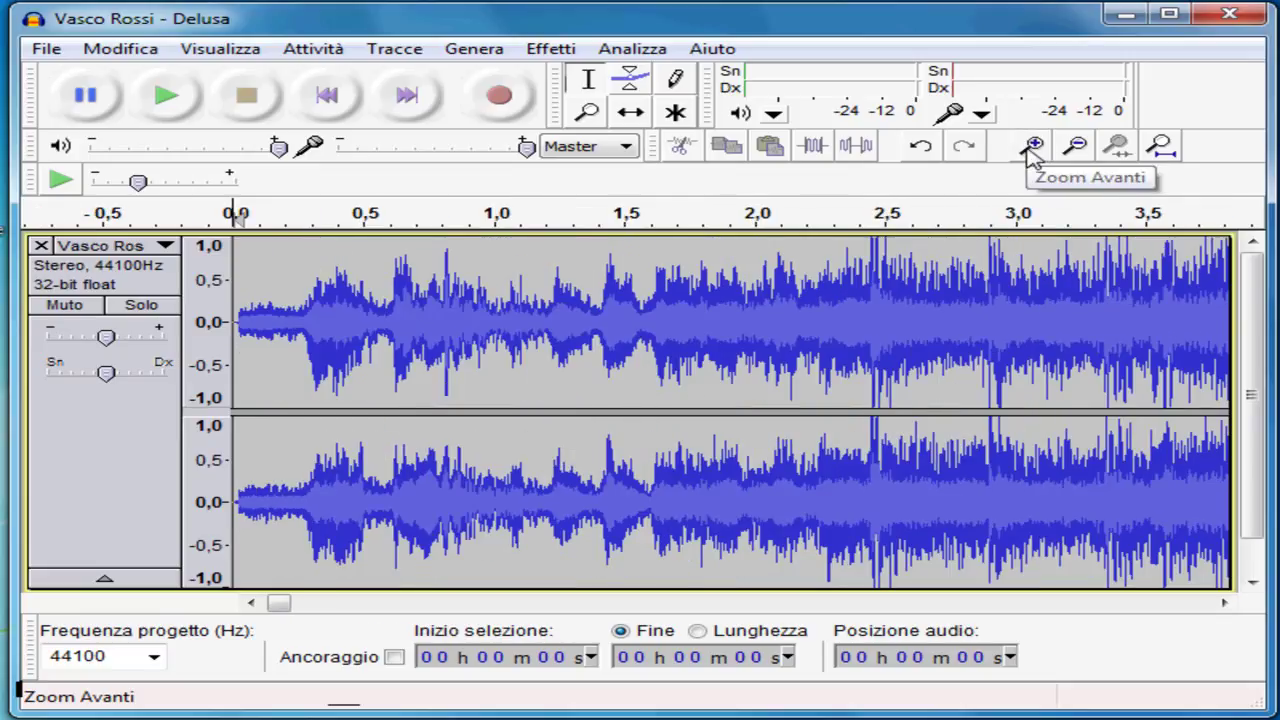
click(1032, 147)
click(1075, 147)
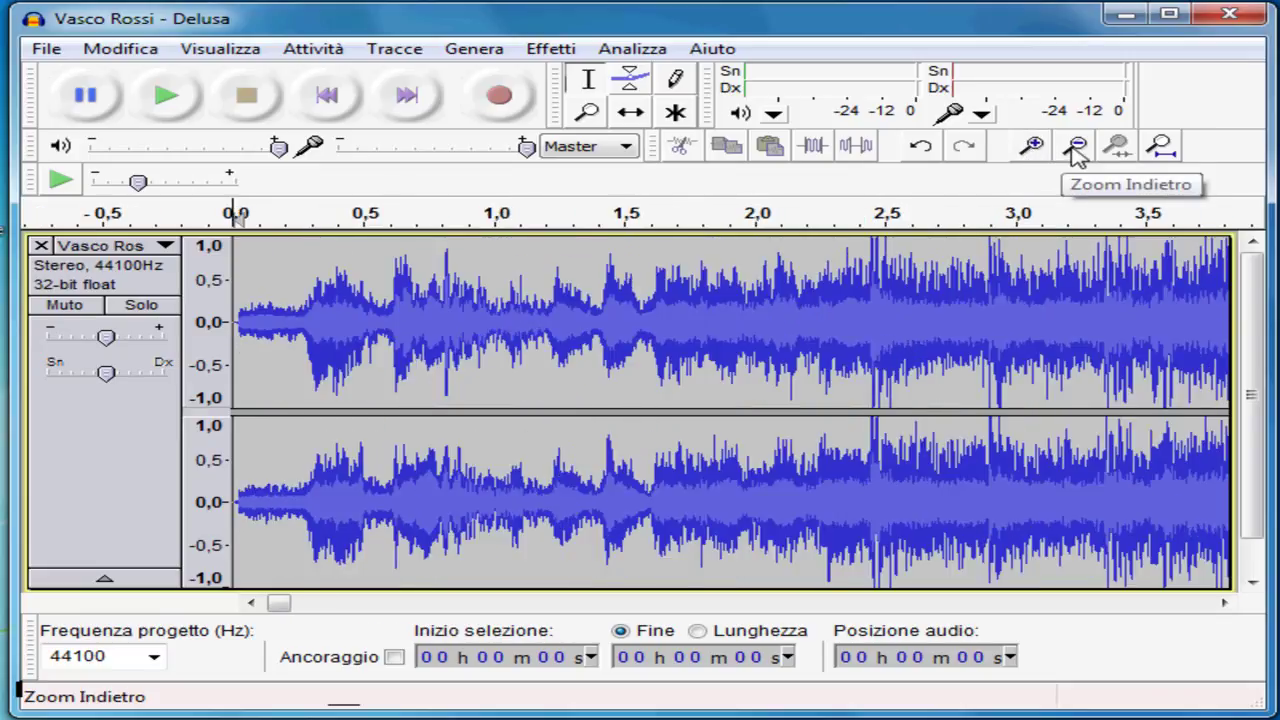
click(1075, 147)
click(1075, 147)
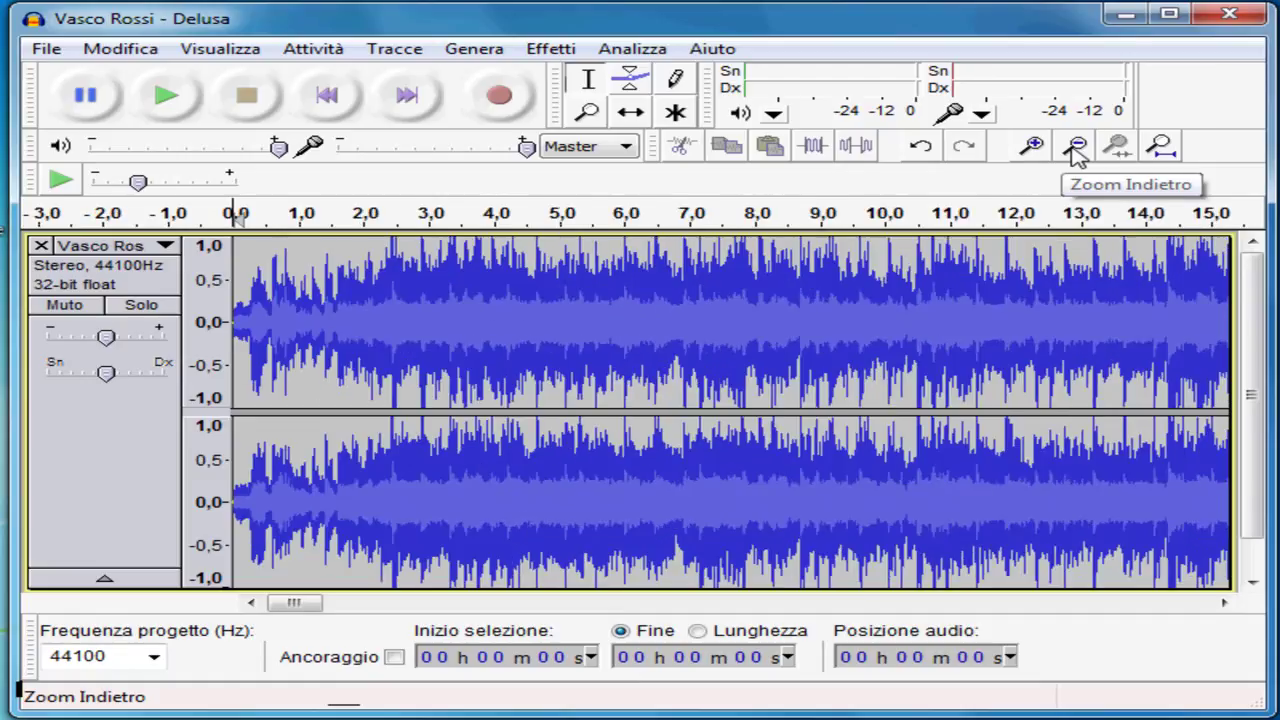
click(1075, 147)
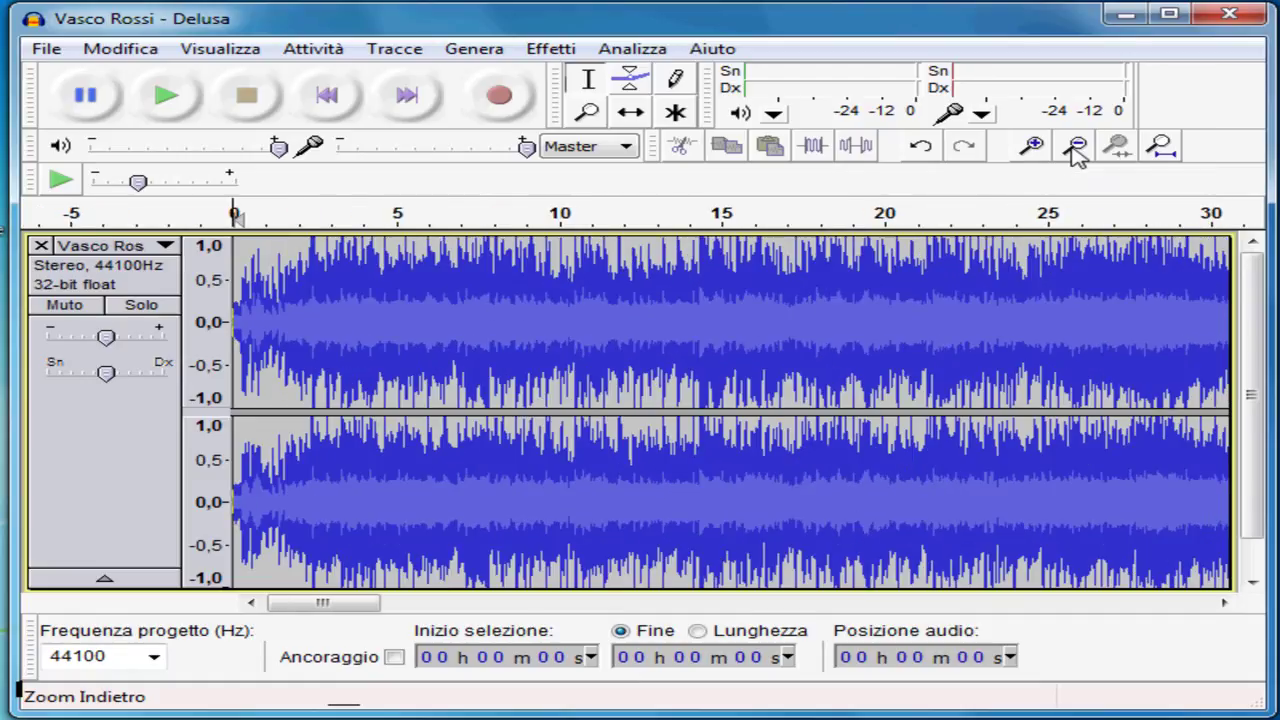
Step: Play the song from about 20 seconds and pause at about 26 seconds
click(889, 320)
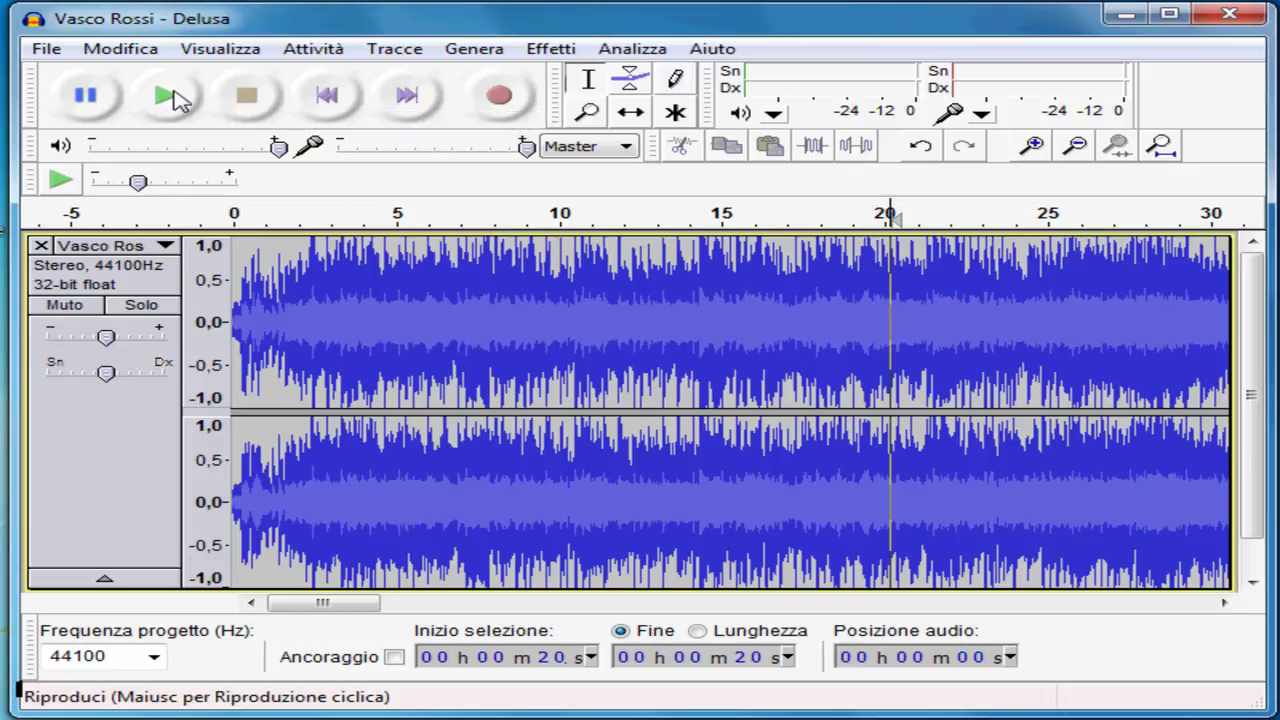
click(168, 96)
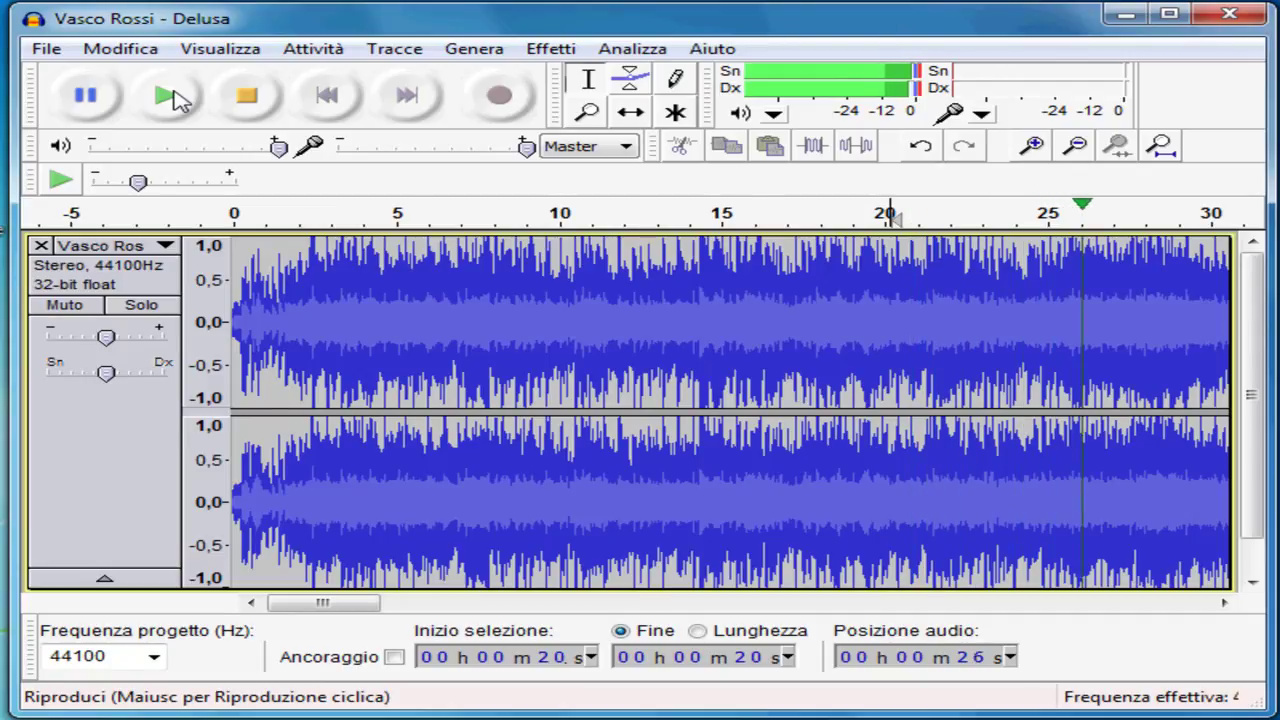
click(85, 96)
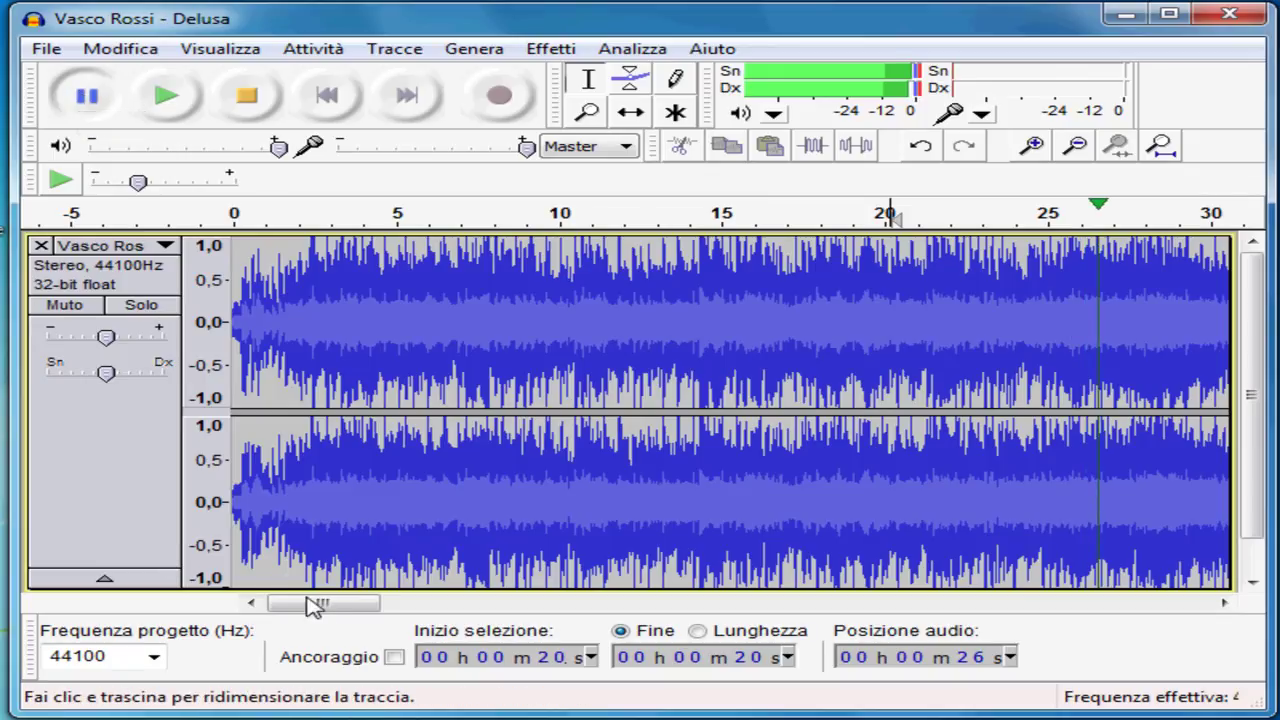
Step: Set the start point to about 43 seconds, listen to the song from there and pause at about 47 seconds
drag(329, 606, 414, 620)
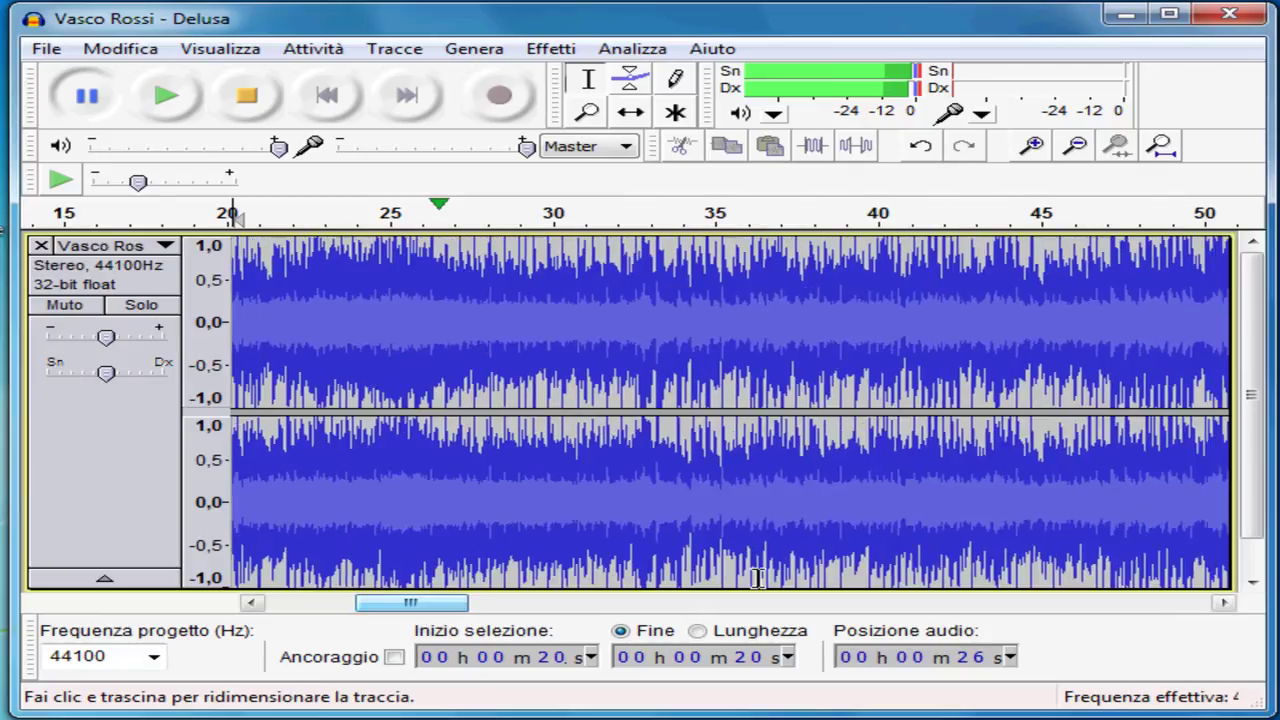
click(889, 315)
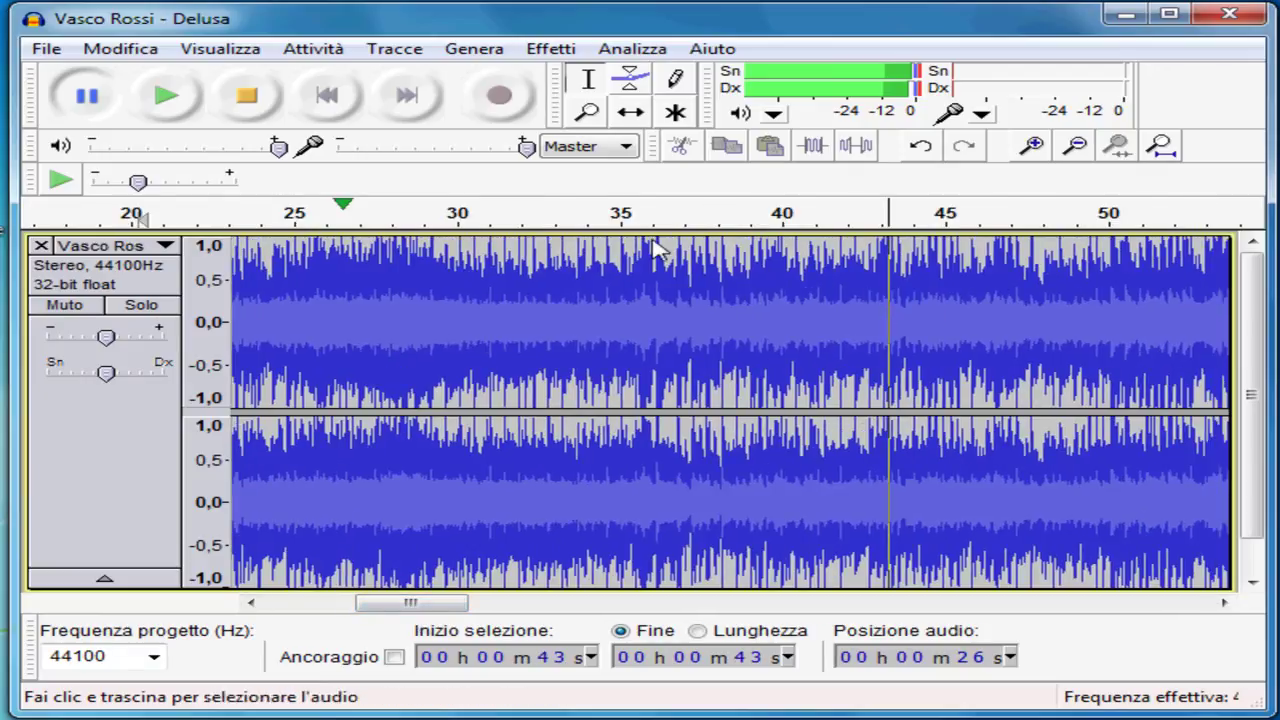
click(191, 107)
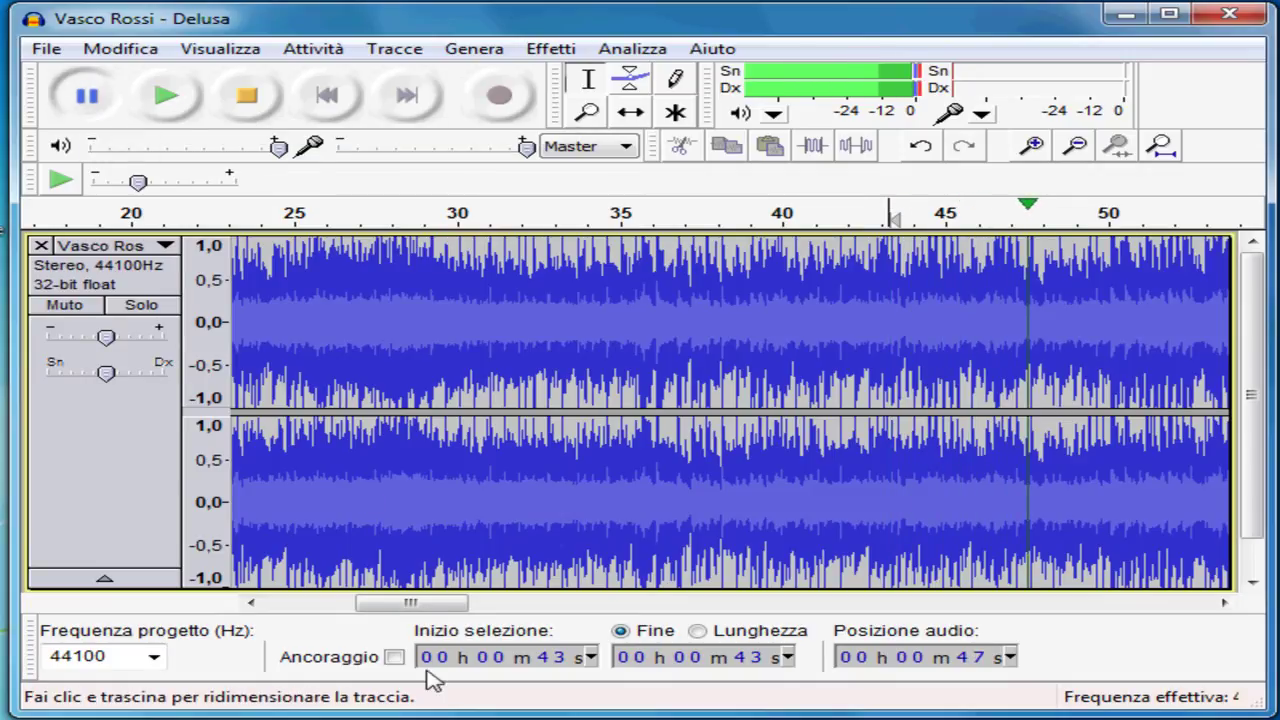
Step: Listen to the song from about 57 seconds and stop playback at about 1 minute 7 seconds
drag(414, 602, 482, 620)
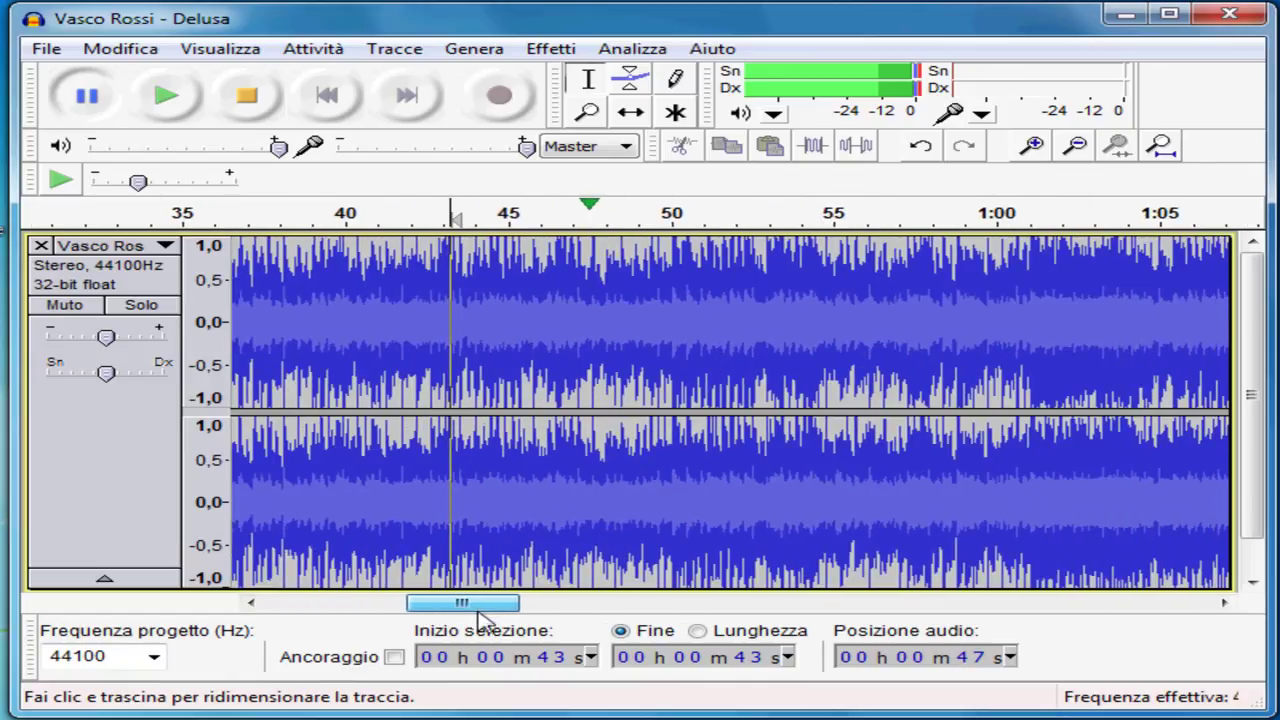
click(916, 280)
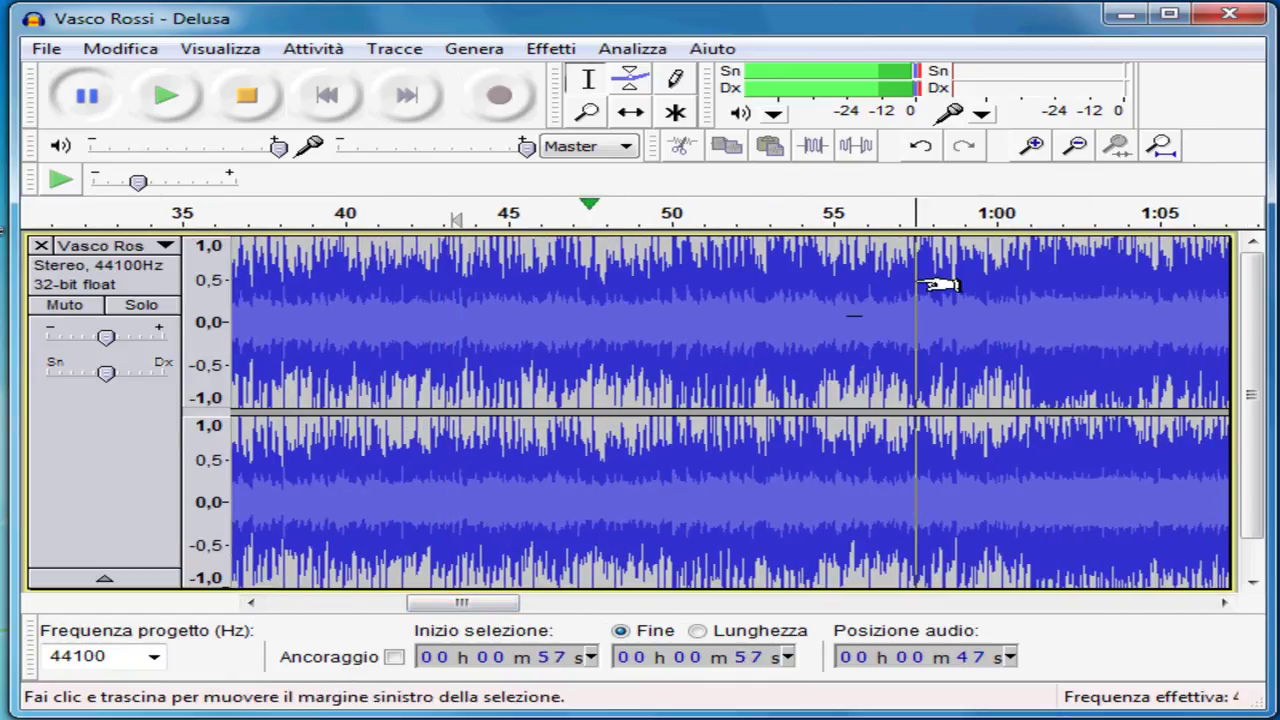
click(140, 92)
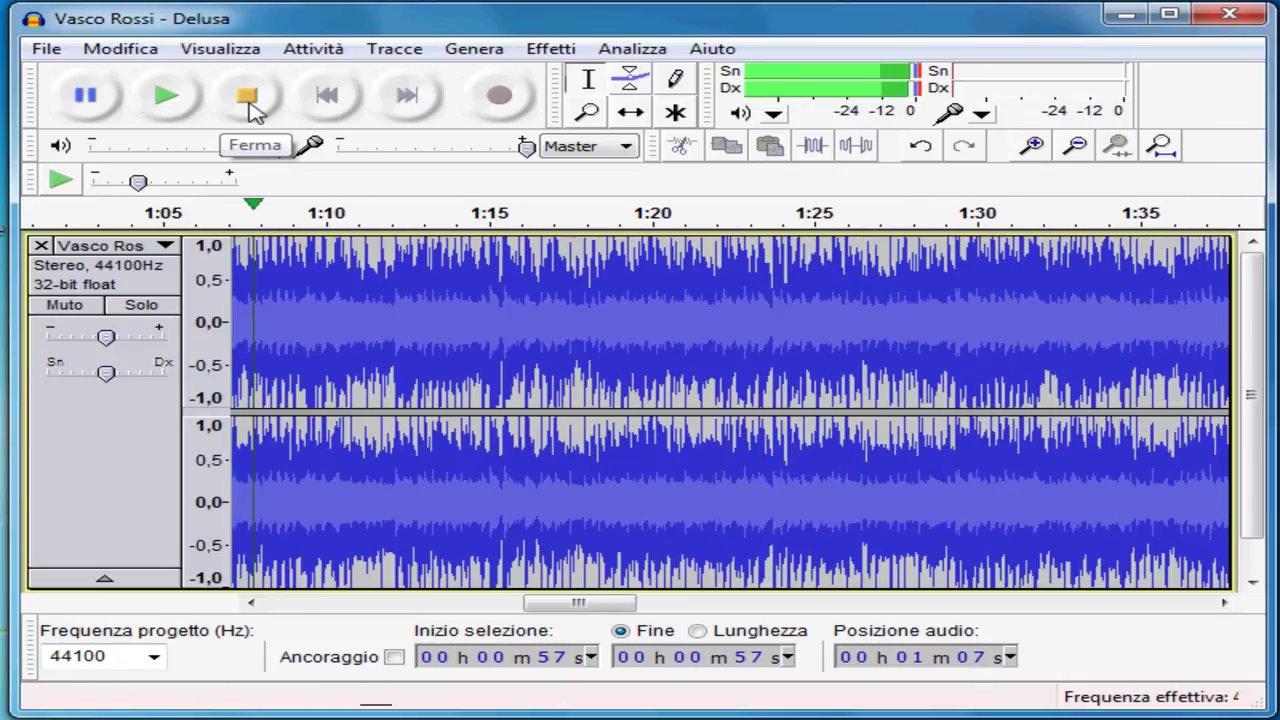
click(250, 108)
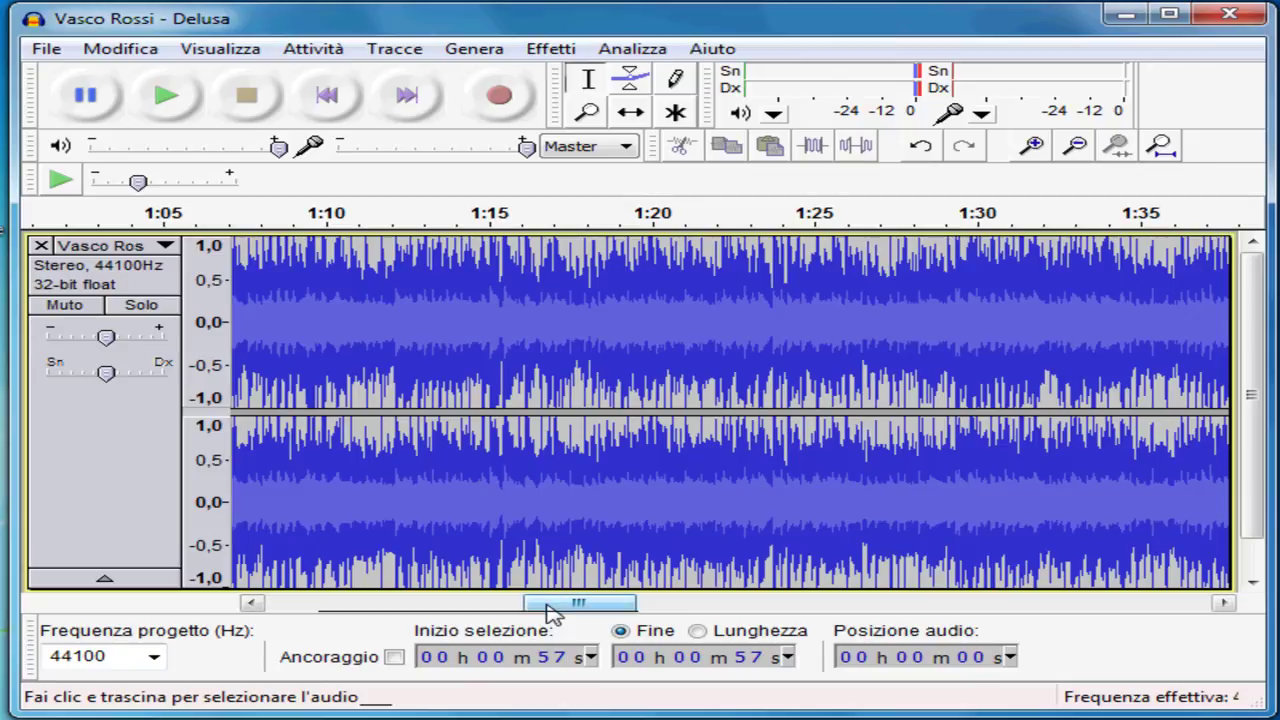
Step: Listen to the song from about 1 minute 2 seconds, pausing at about 1 minute 6 seconds, and again from about 1 minute 15 seconds
drag(549, 604, 510, 615)
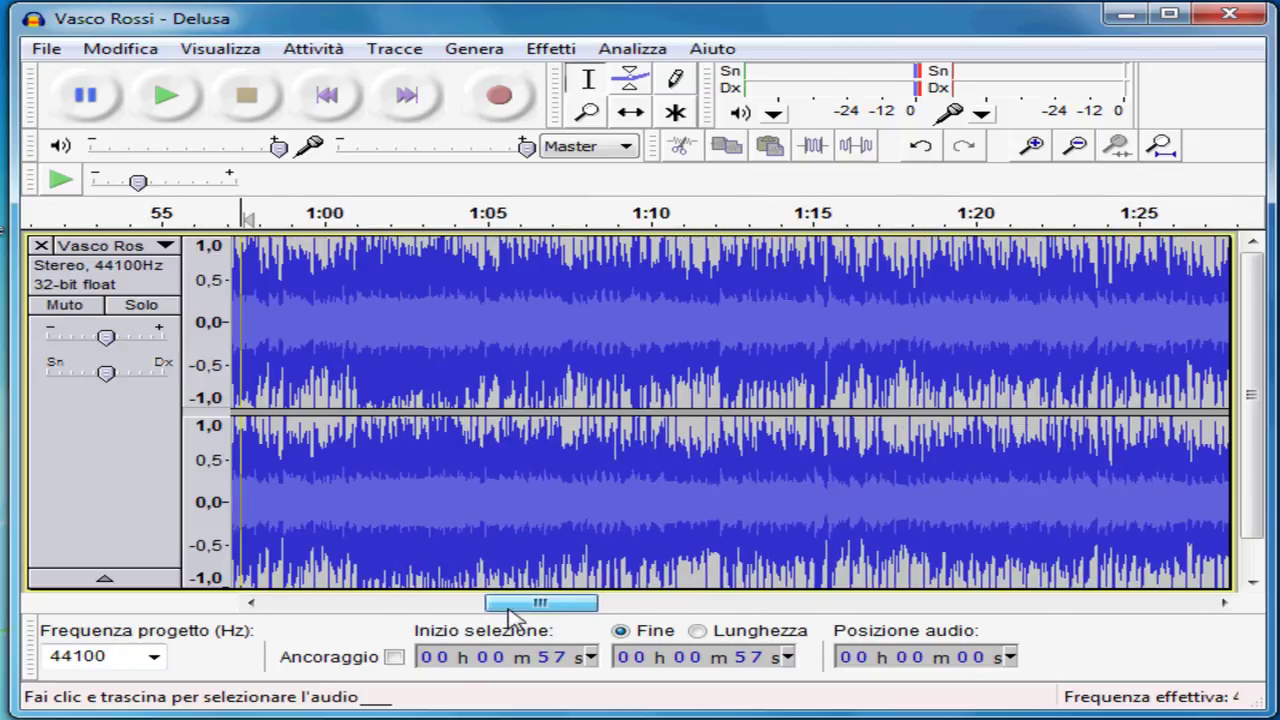
click(409, 268)
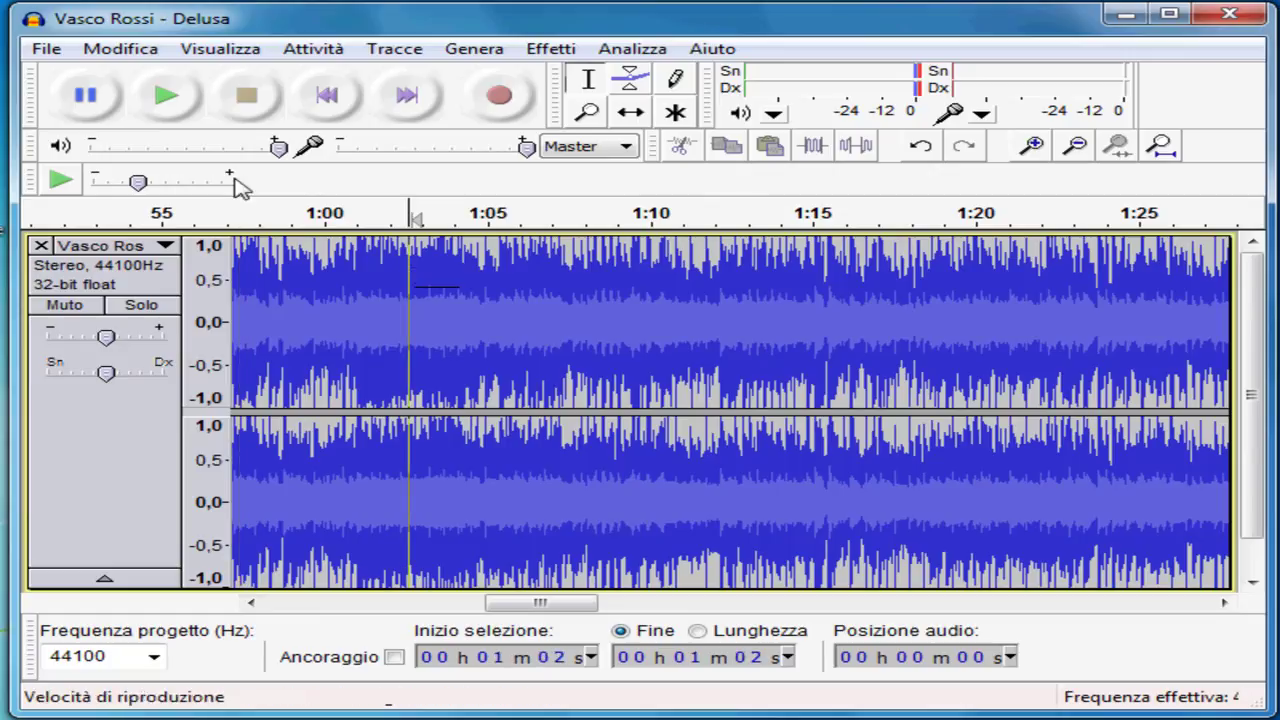
click(167, 100)
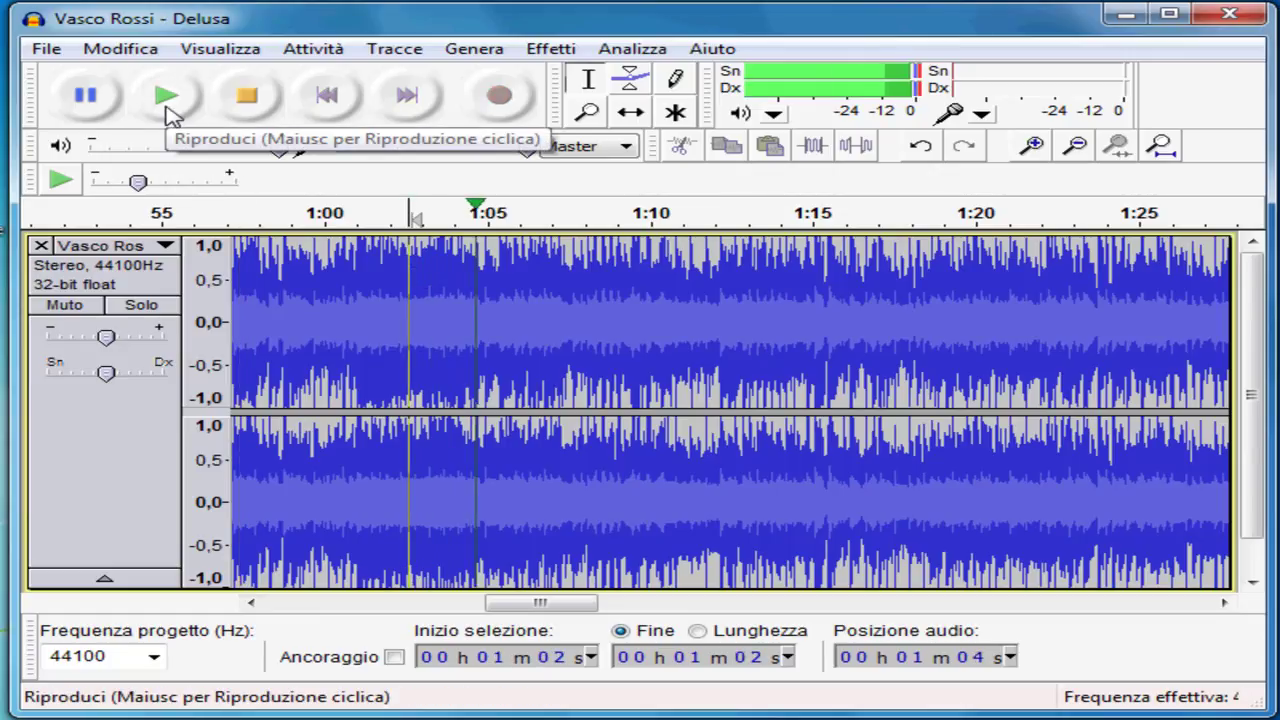
click(90, 98)
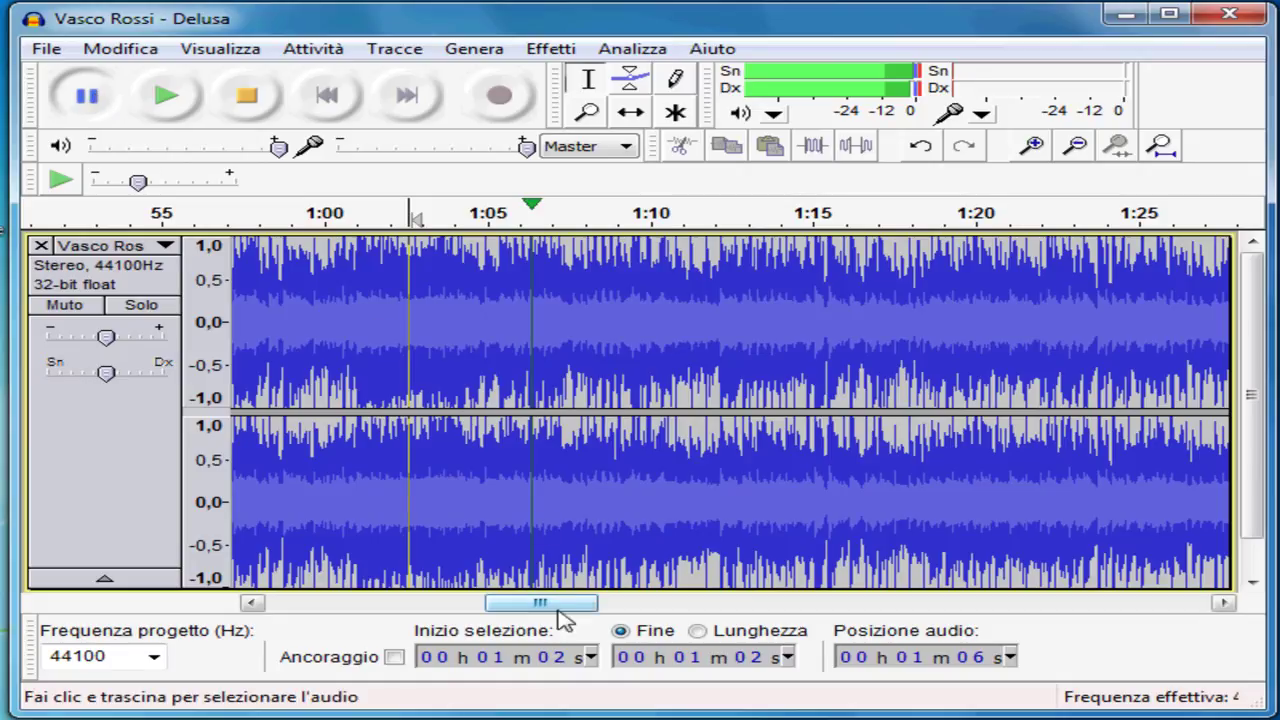
click(845, 278)
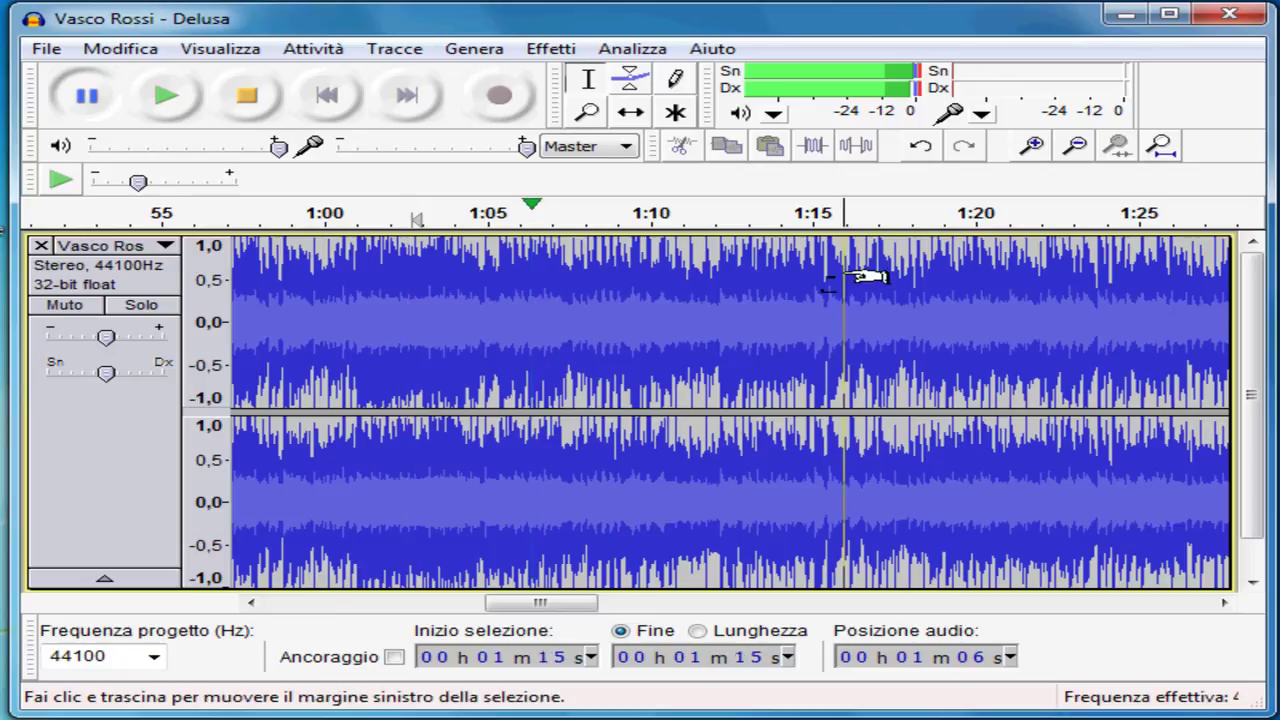
click(185, 100)
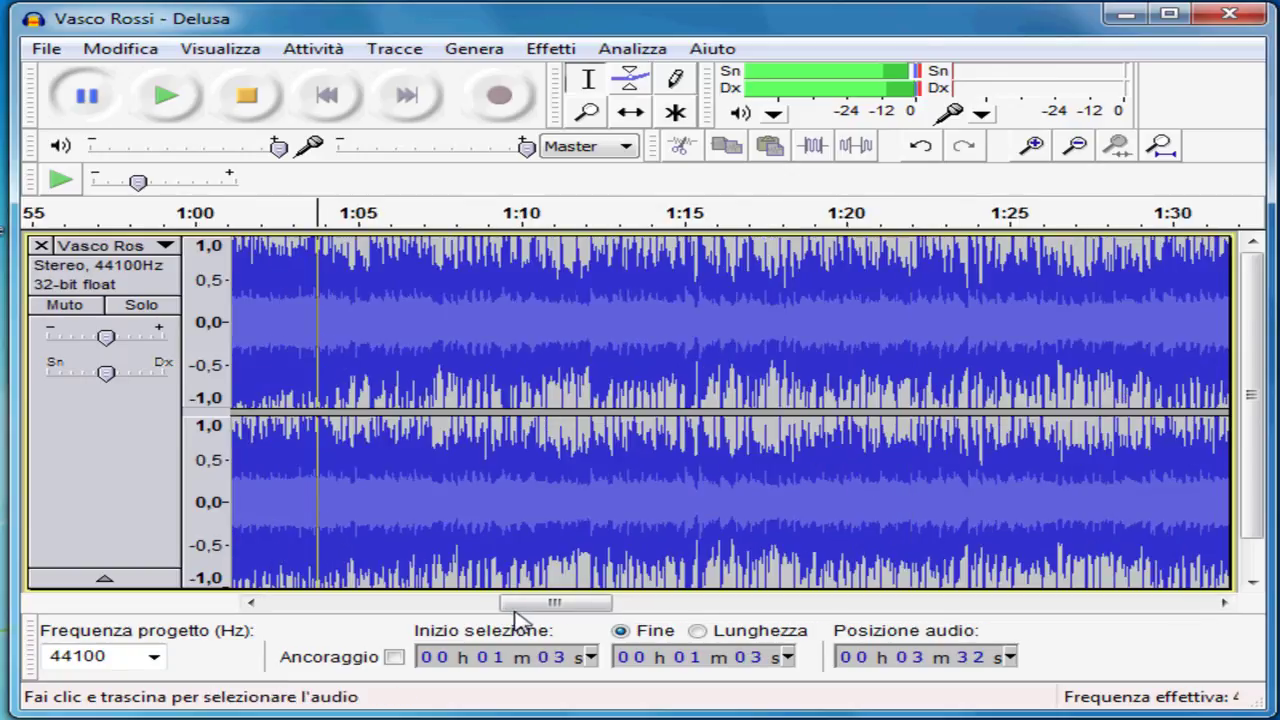
Step: Set the start point to about 2 minutes 44 seconds, listen from there and pause at about 2 minutes 50 seconds
drag(527, 612, 860, 606)
click(796, 440)
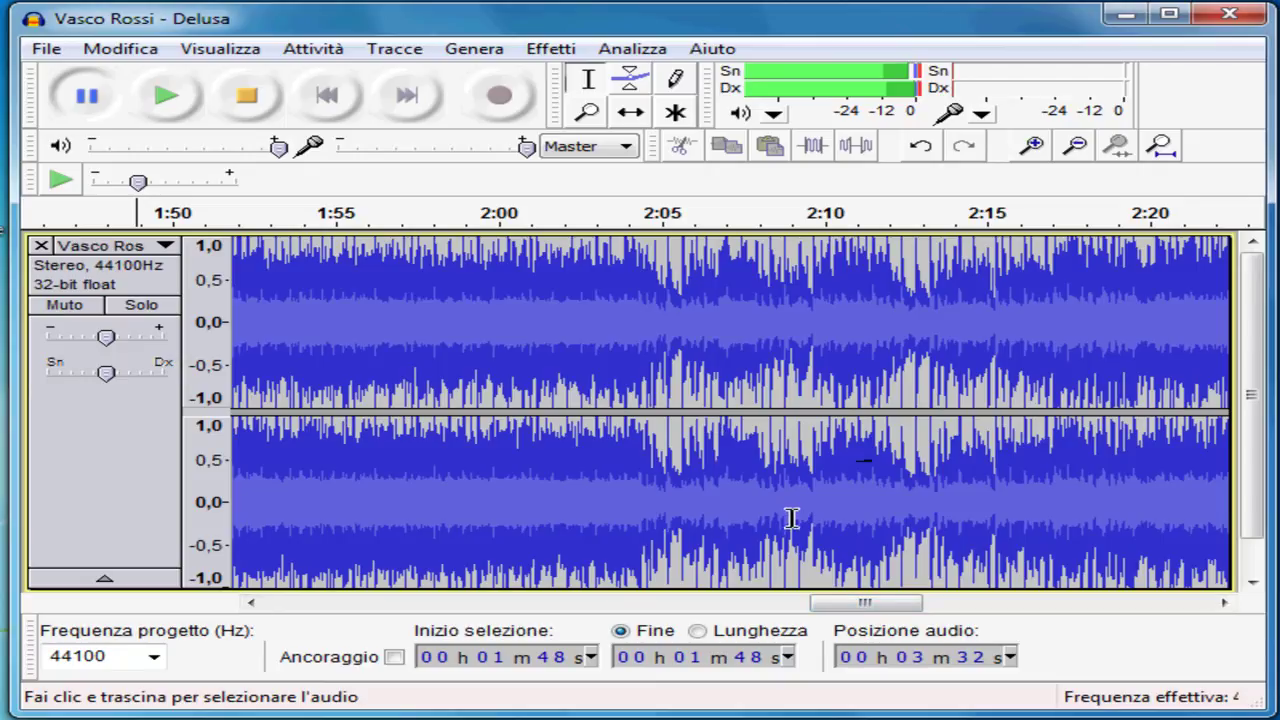
drag(857, 606, 806, 607)
click(691, 320)
click(438, 404)
click(760, 405)
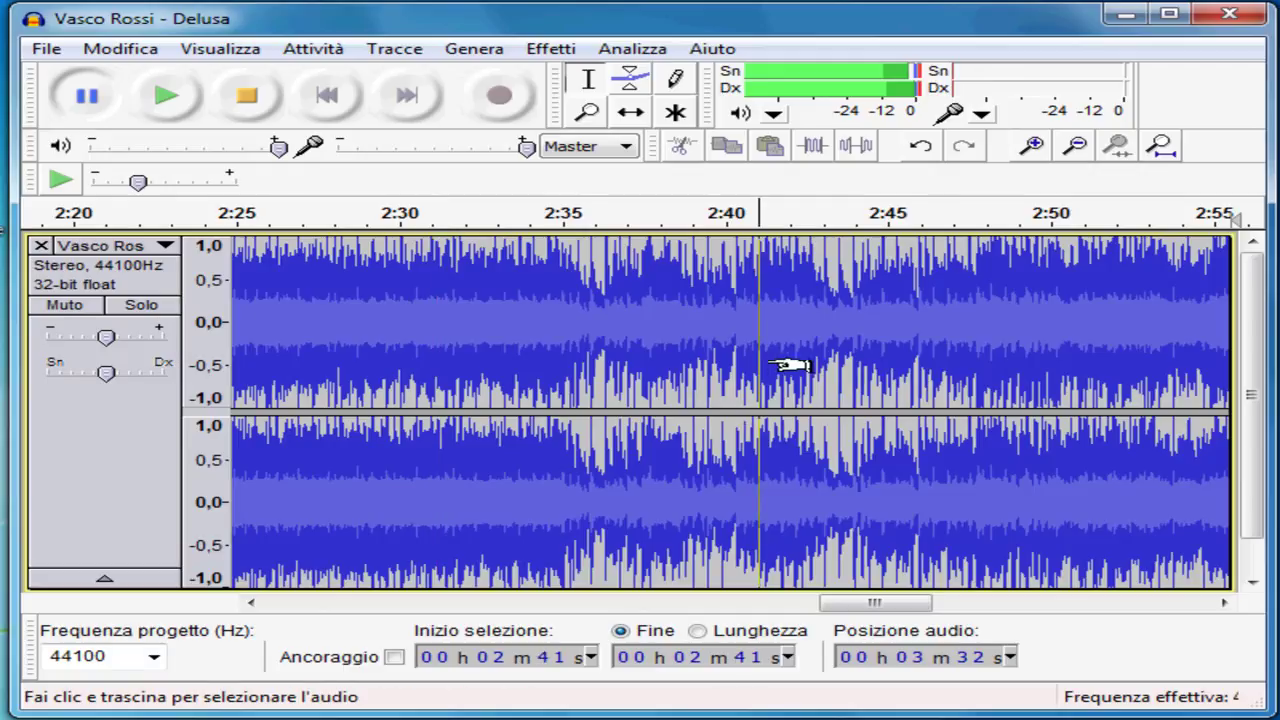
click(885, 273)
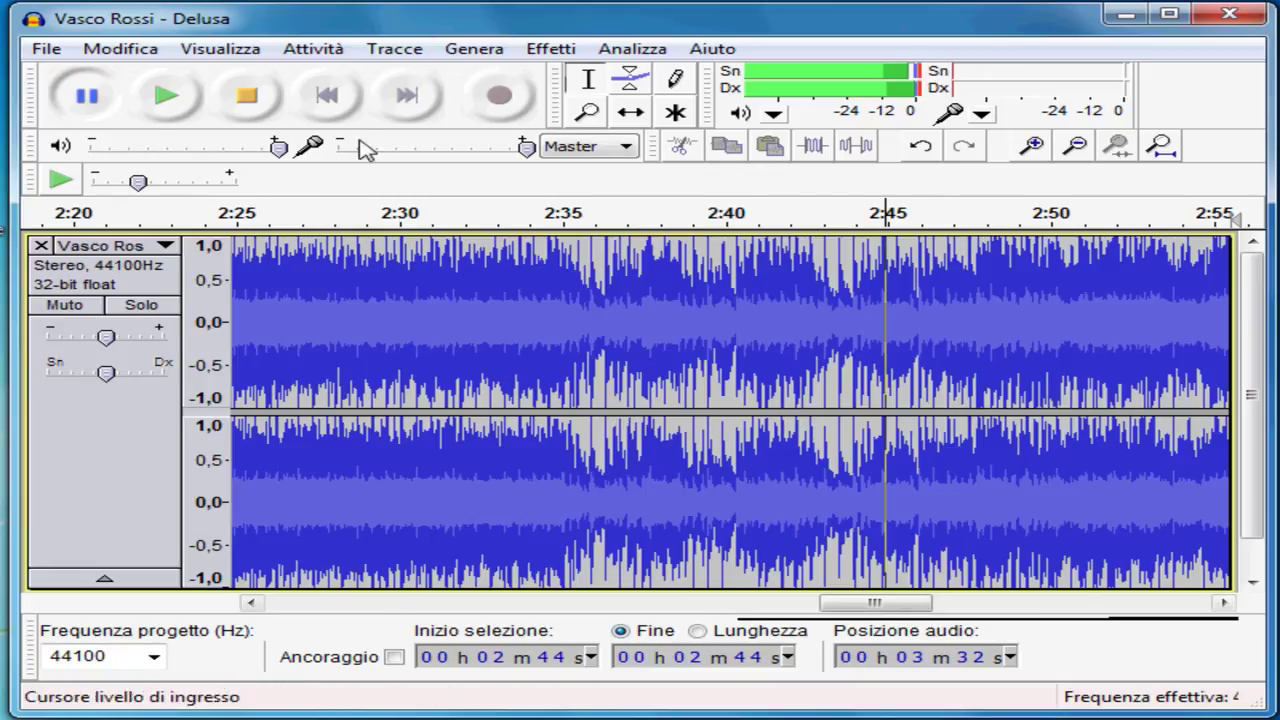
click(166, 98)
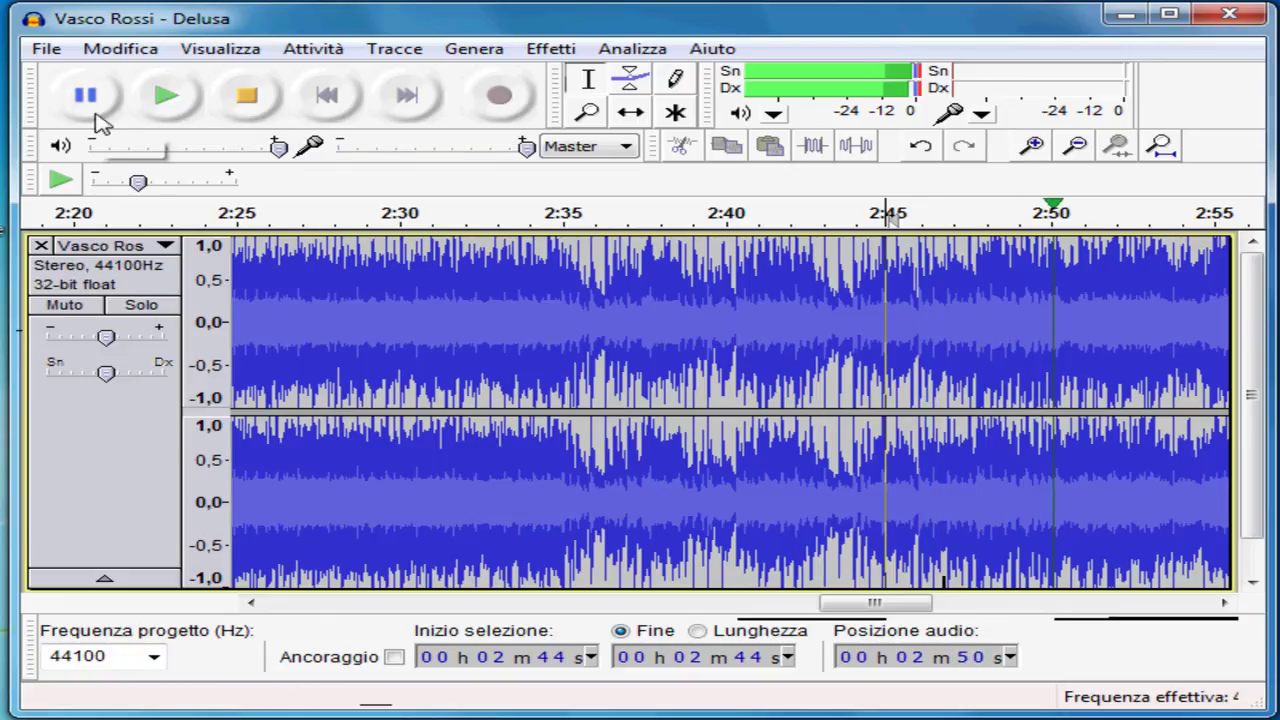
Step: Listen to the song from about 2 minutes 58 seconds and pause at about 3 minutes 4 seconds
drag(873, 606, 893, 612)
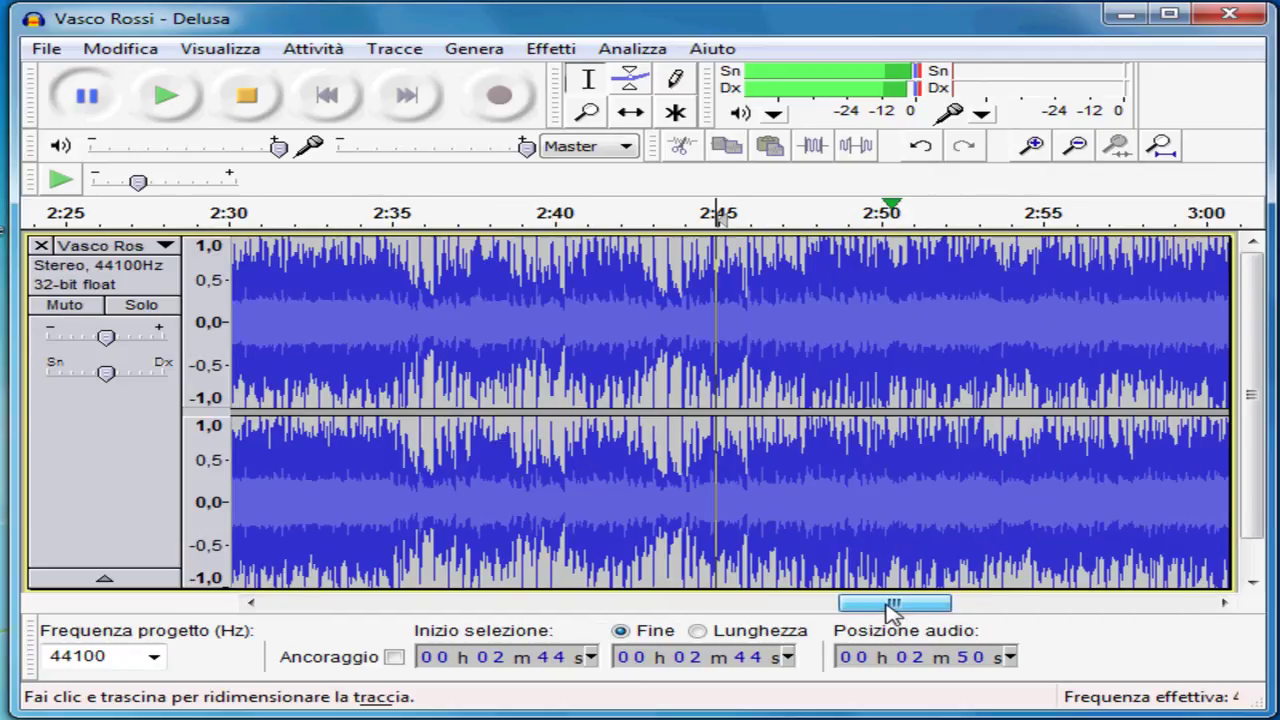
click(1148, 256)
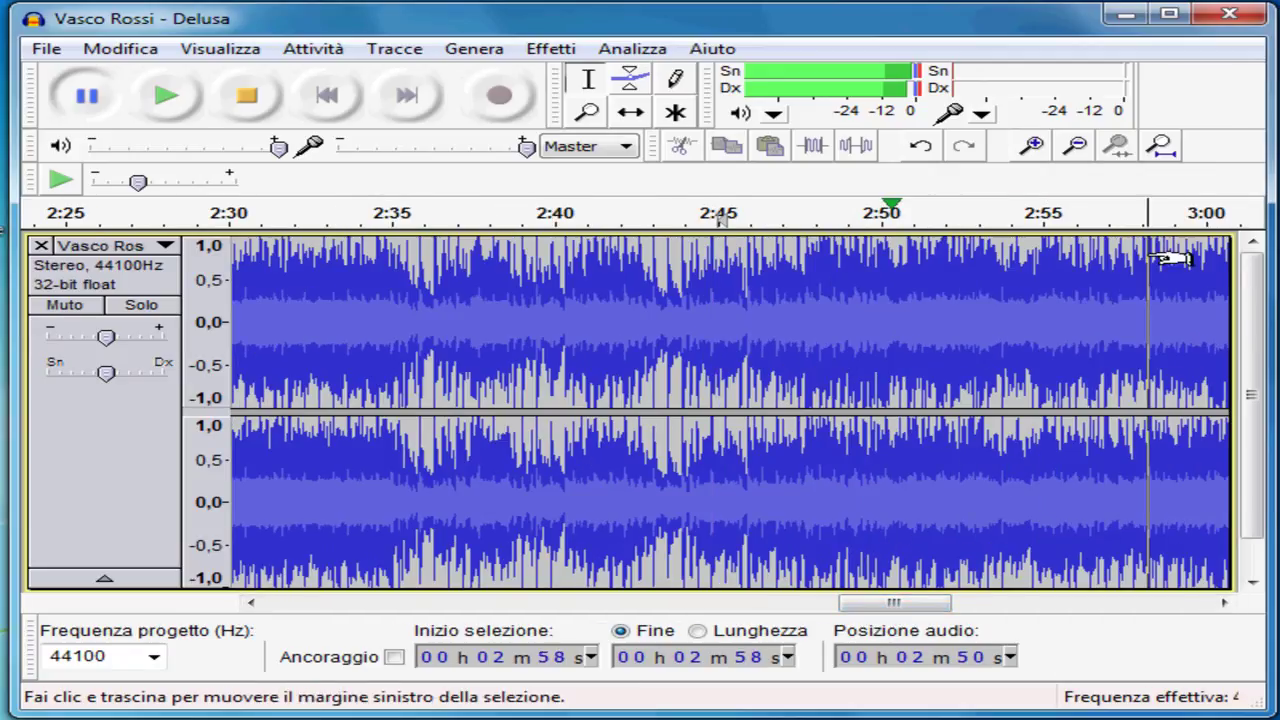
click(168, 96)
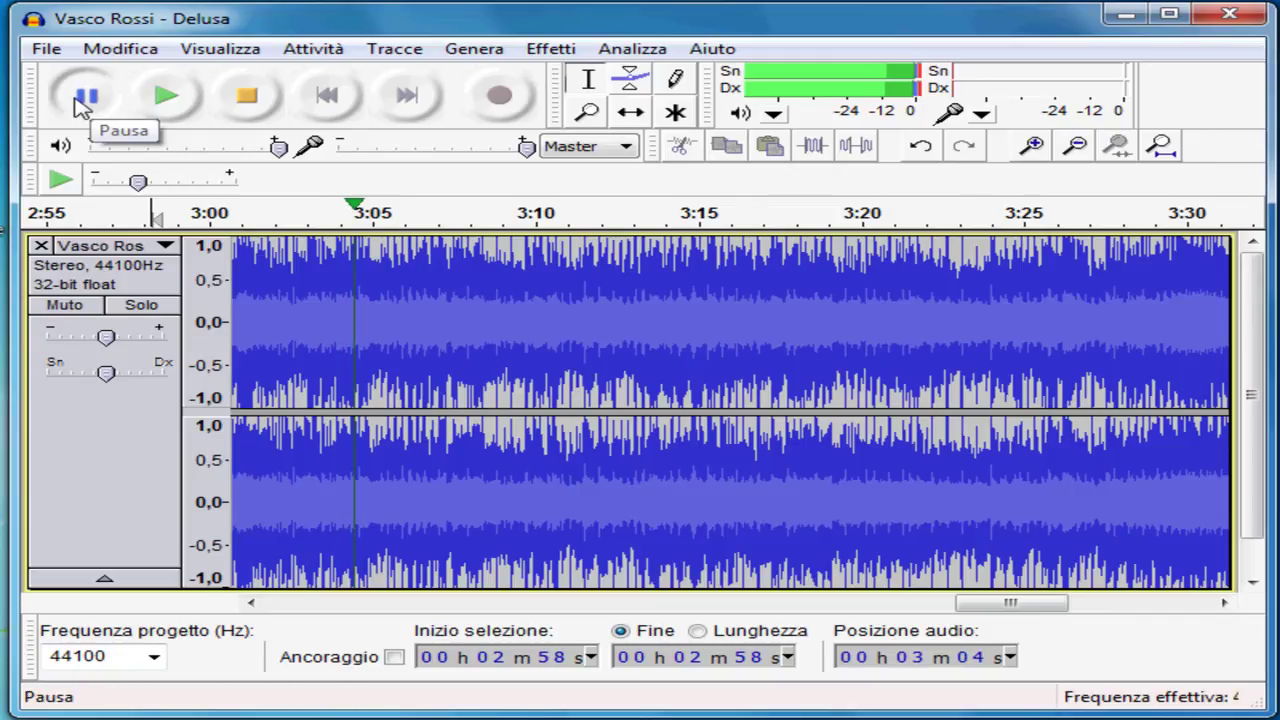
Step: Set the start point to about 3 minutes 19 seconds, listen from there and pause at about 3 minutes 24 seconds
click(830, 272)
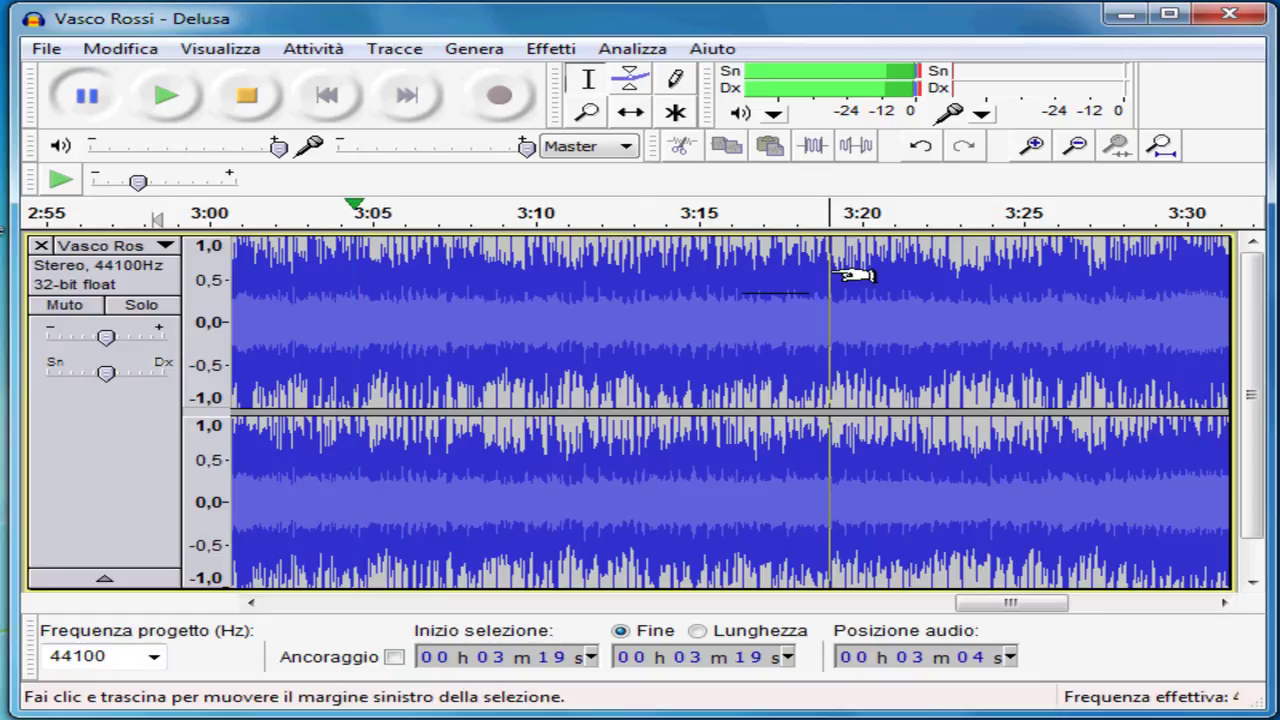
click(157, 108)
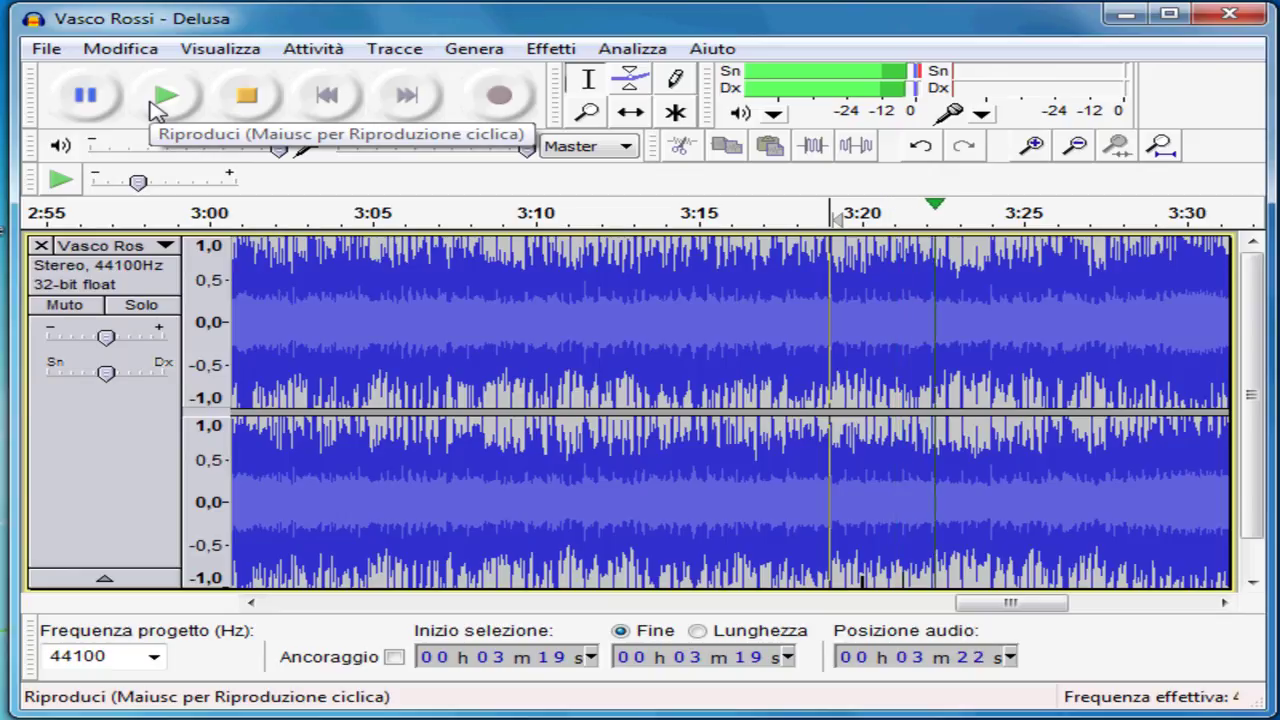
click(95, 97)
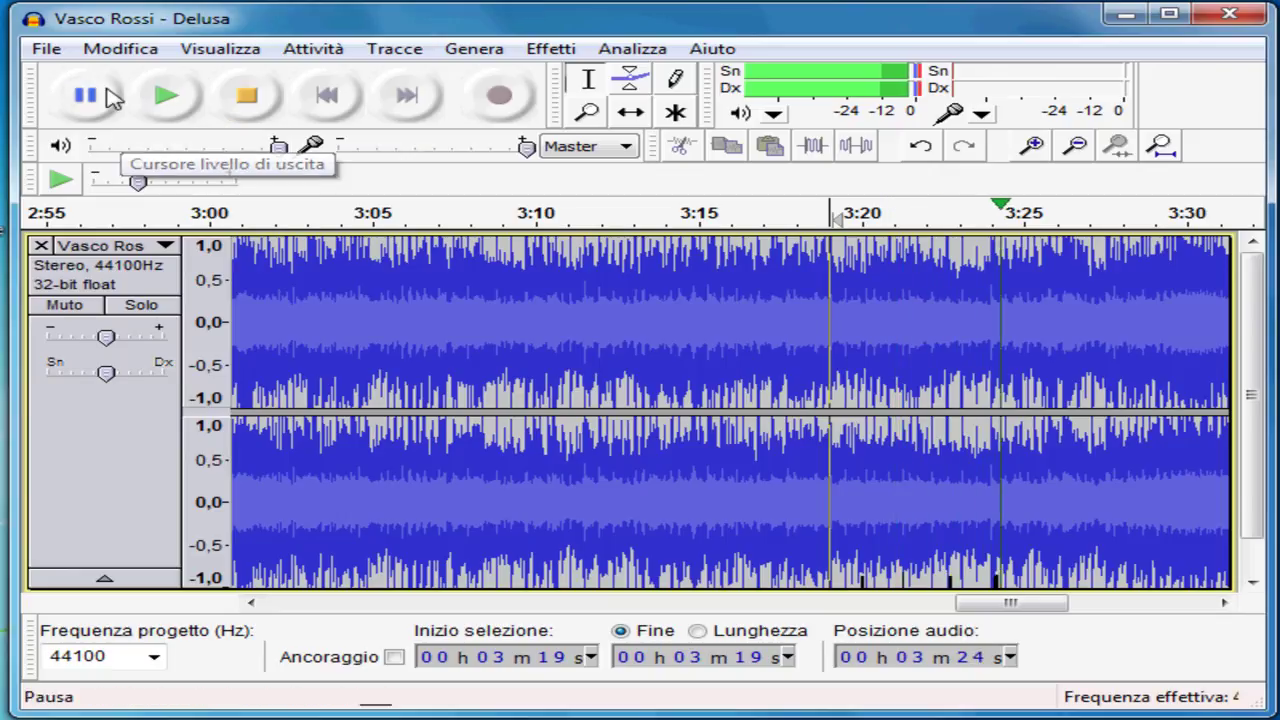
Step: Play the song from about 3 minutes 28 seconds and pause at about 3 minutes 31 seconds
click(1138, 274)
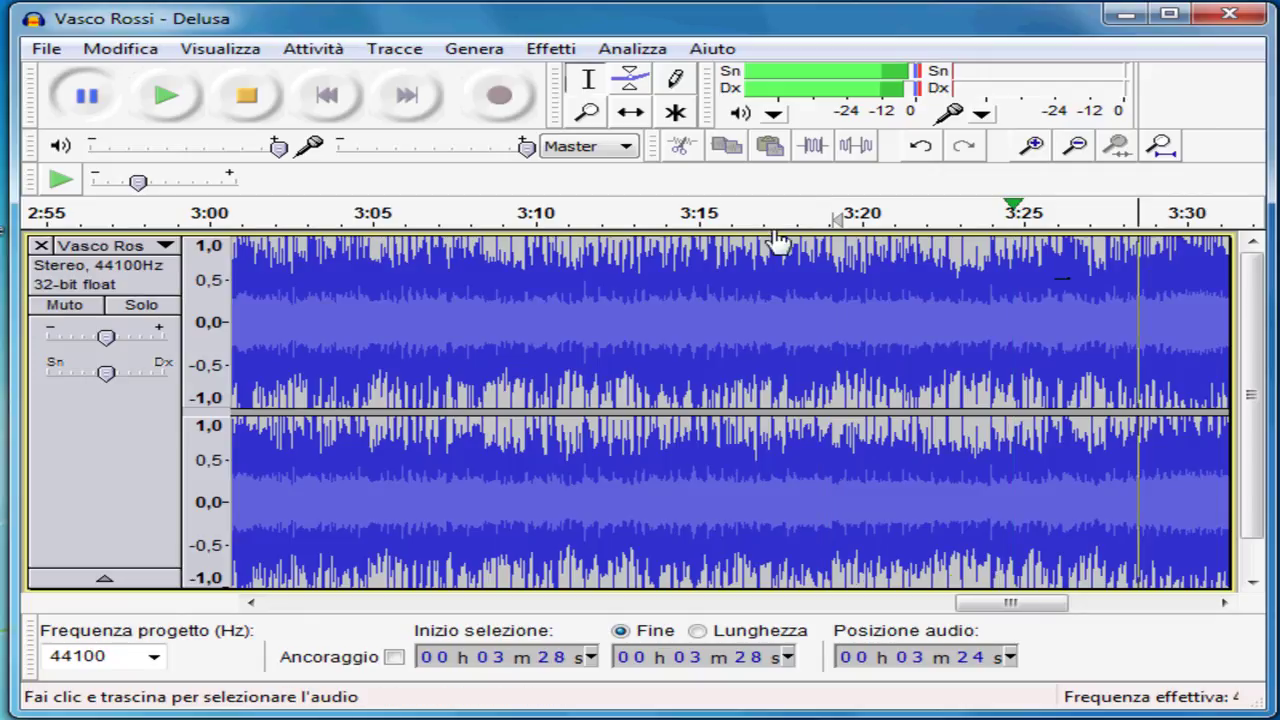
click(162, 104)
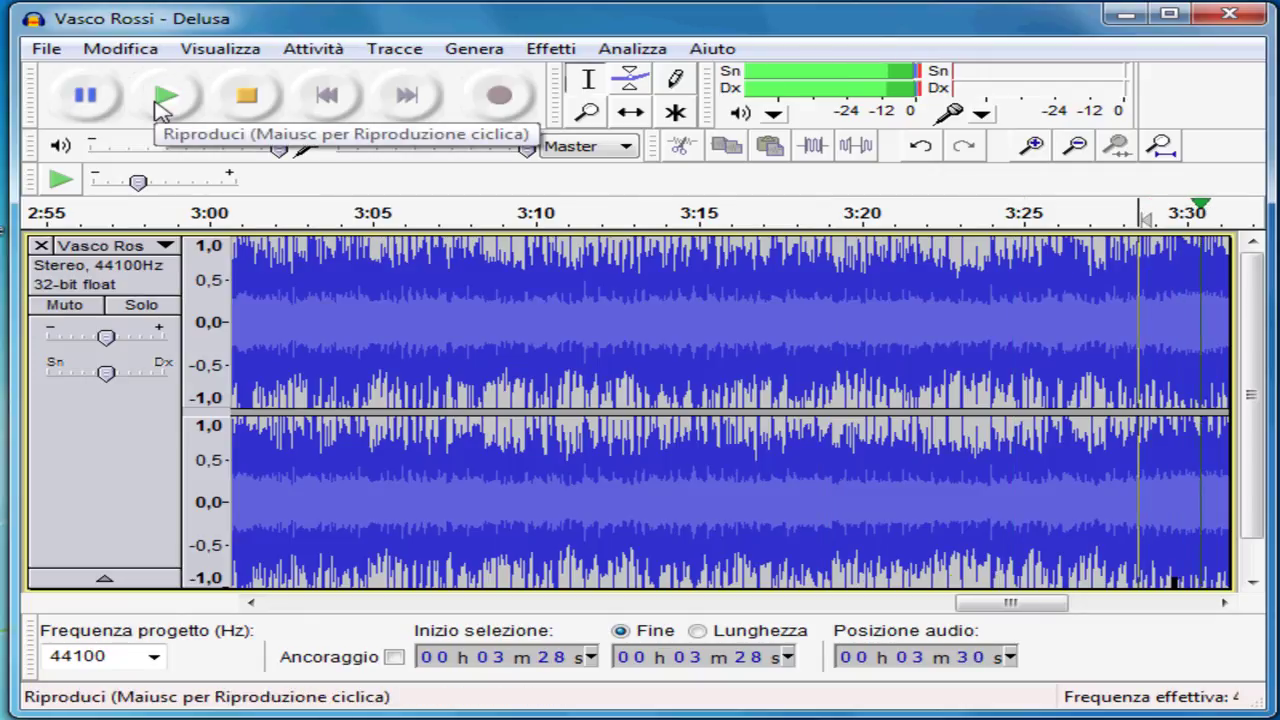
click(86, 95)
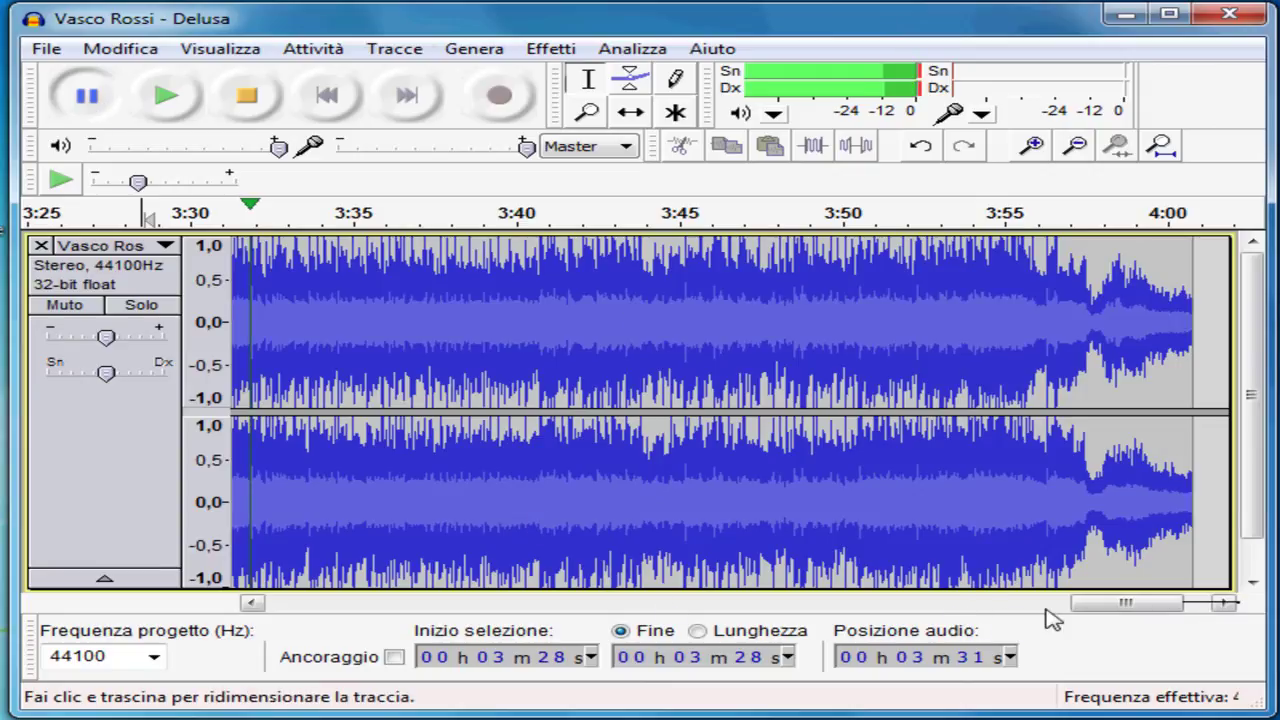
Step: Recheck the start of the passage by playing from about 2 minutes 58 seconds and pausing at about 3 minutes 3 seconds
drag(1096, 610, 967, 614)
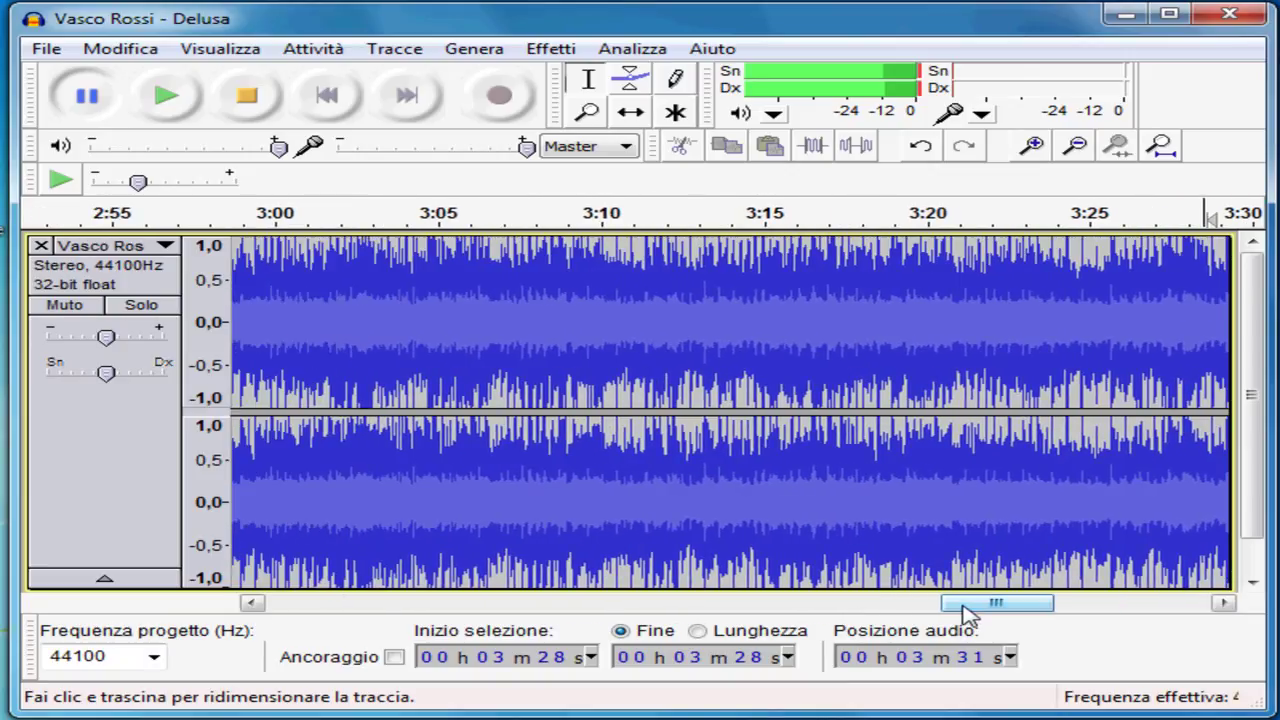
click(1077, 147)
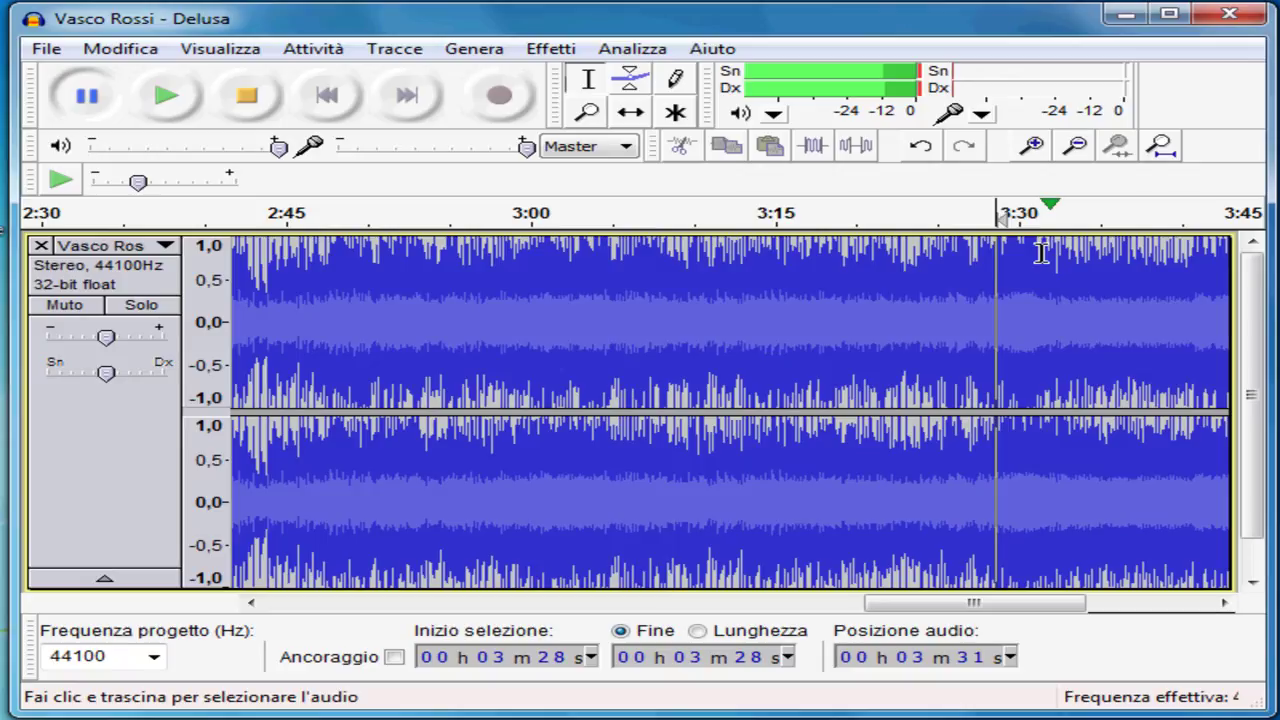
click(510, 256)
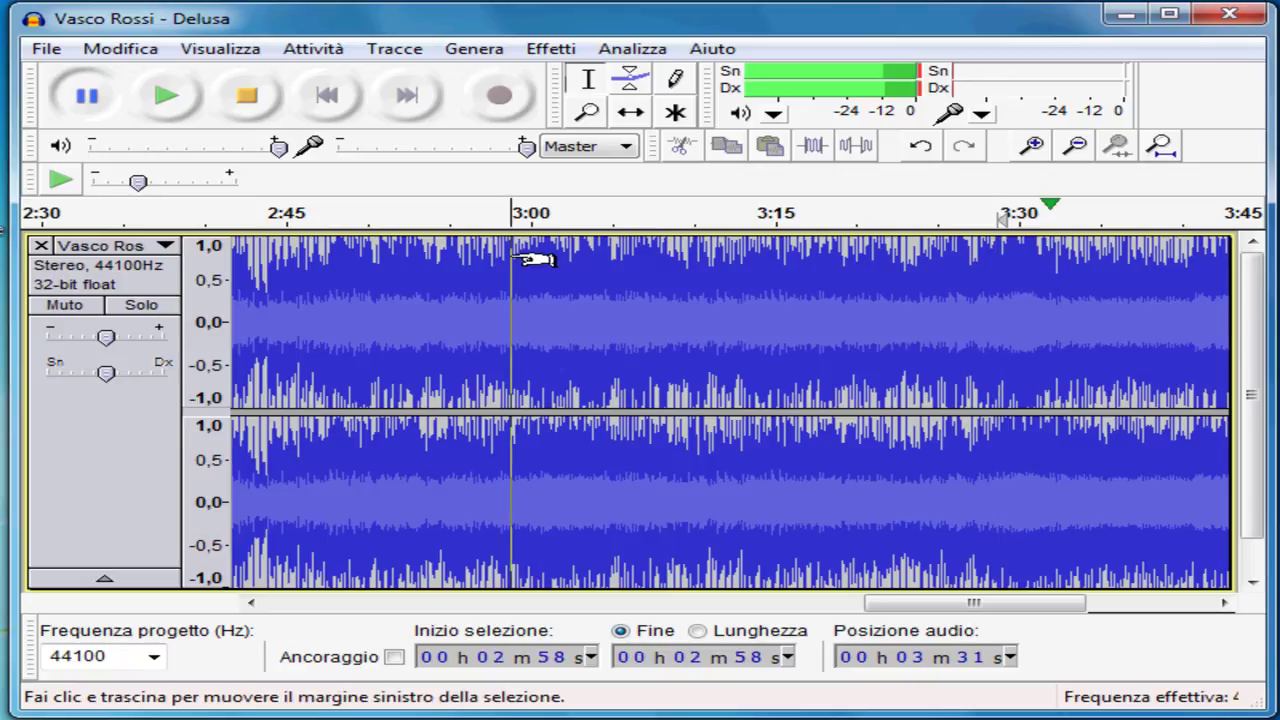
click(169, 103)
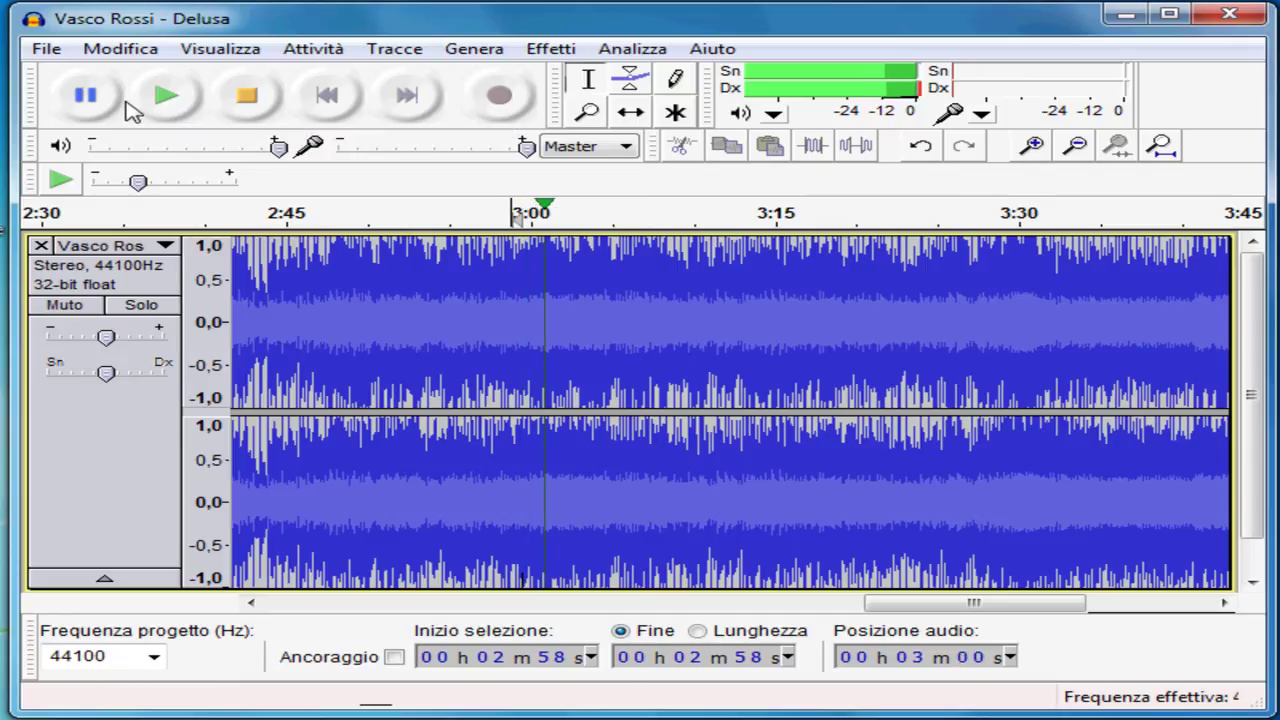
click(86, 96)
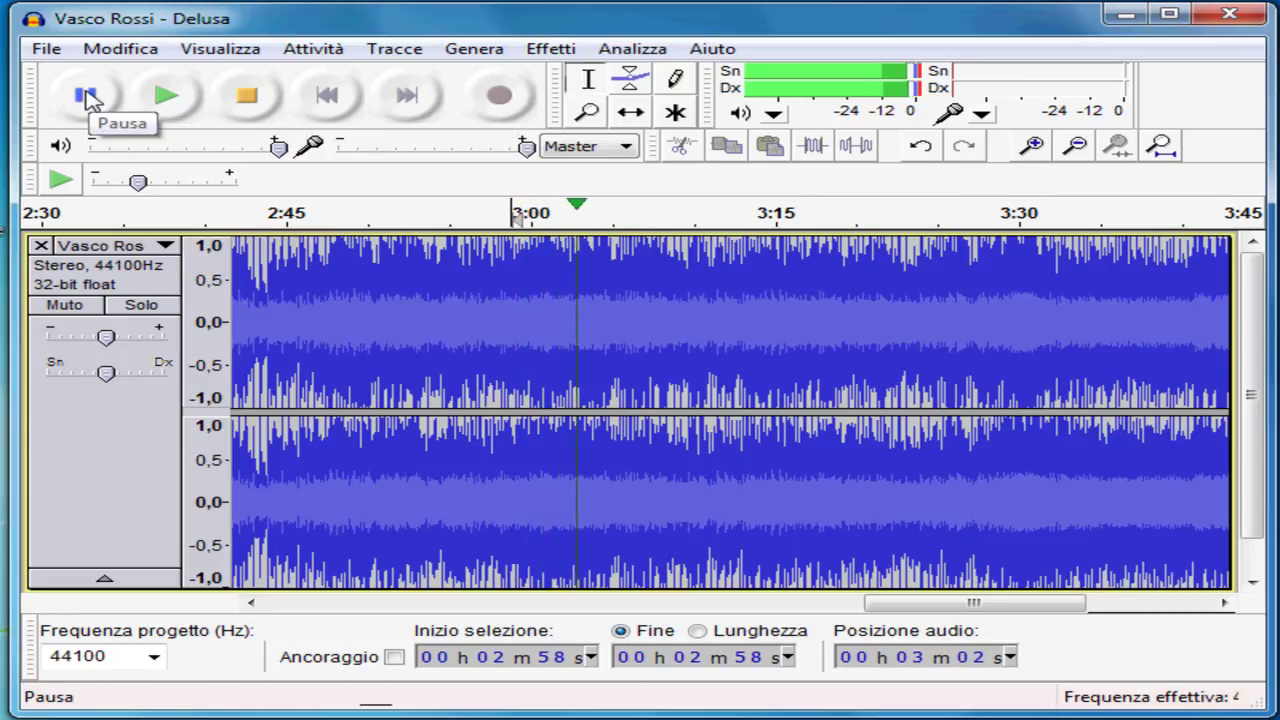
Step: Check the passage's boundaries by listening briefly from 3 minutes 0 seconds and from 3 minutes 30 seconds, and stop playback
click(537, 250)
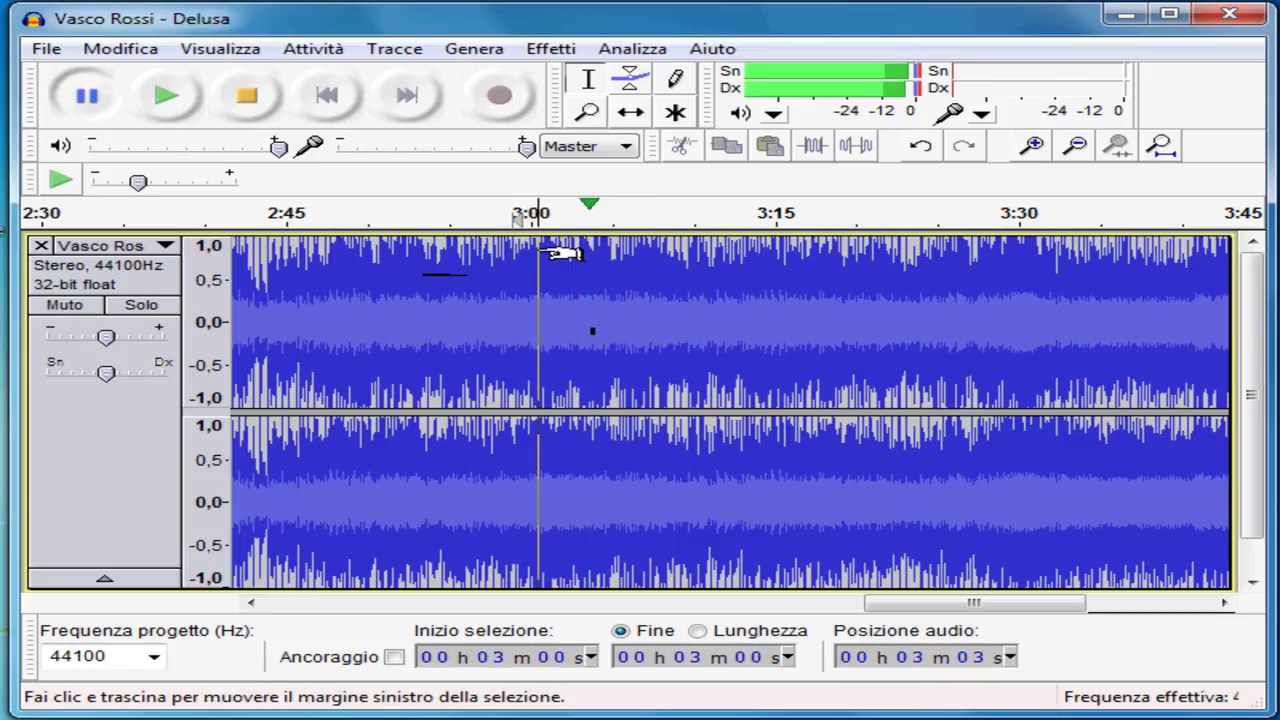
click(152, 95)
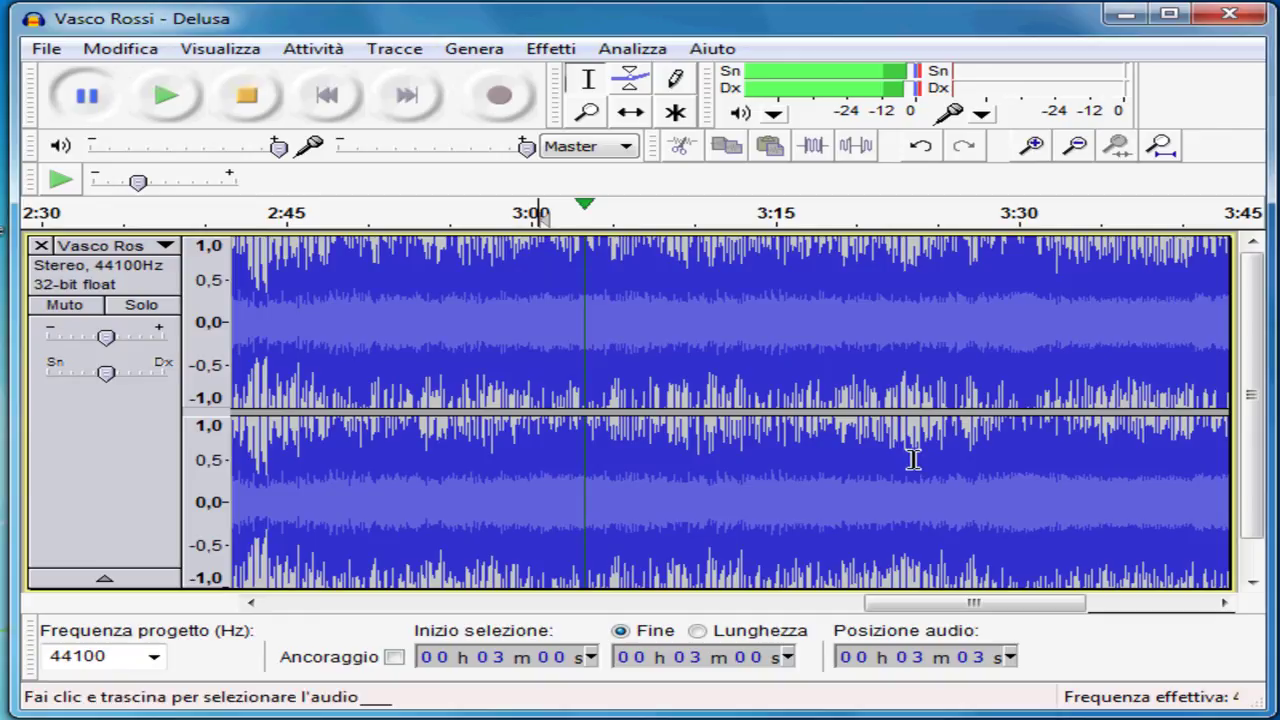
click(1020, 258)
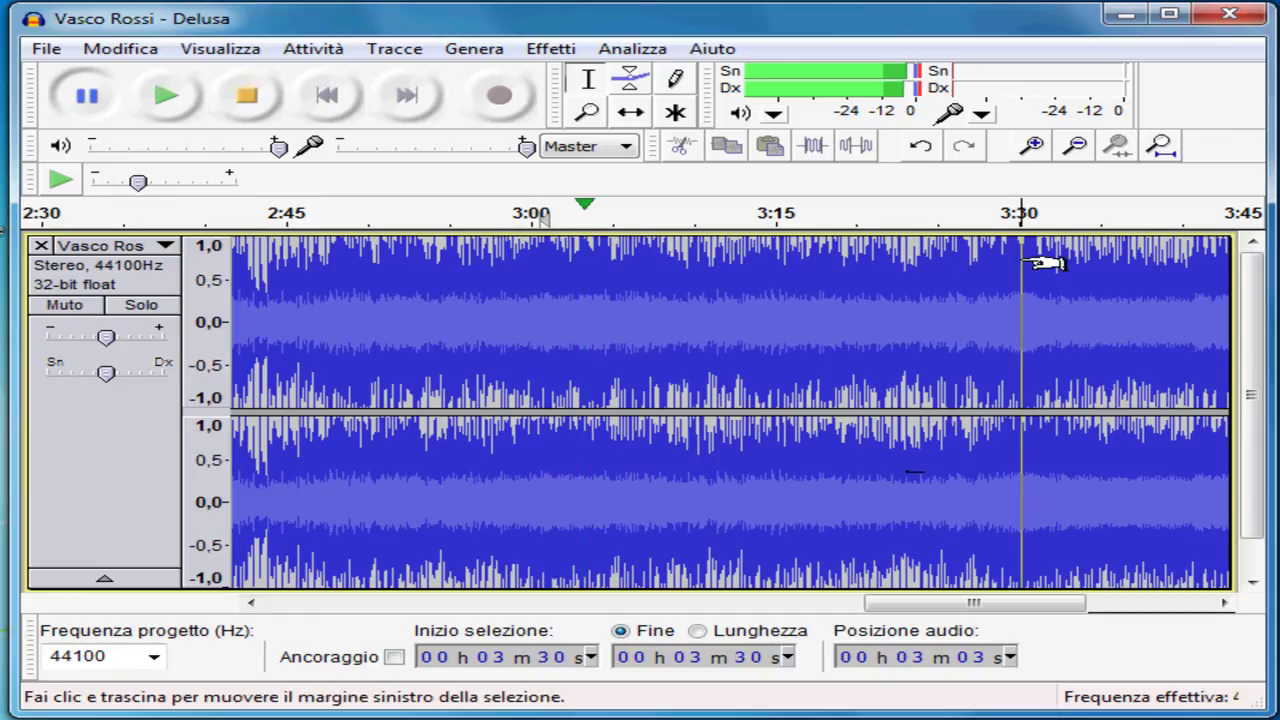
click(170, 106)
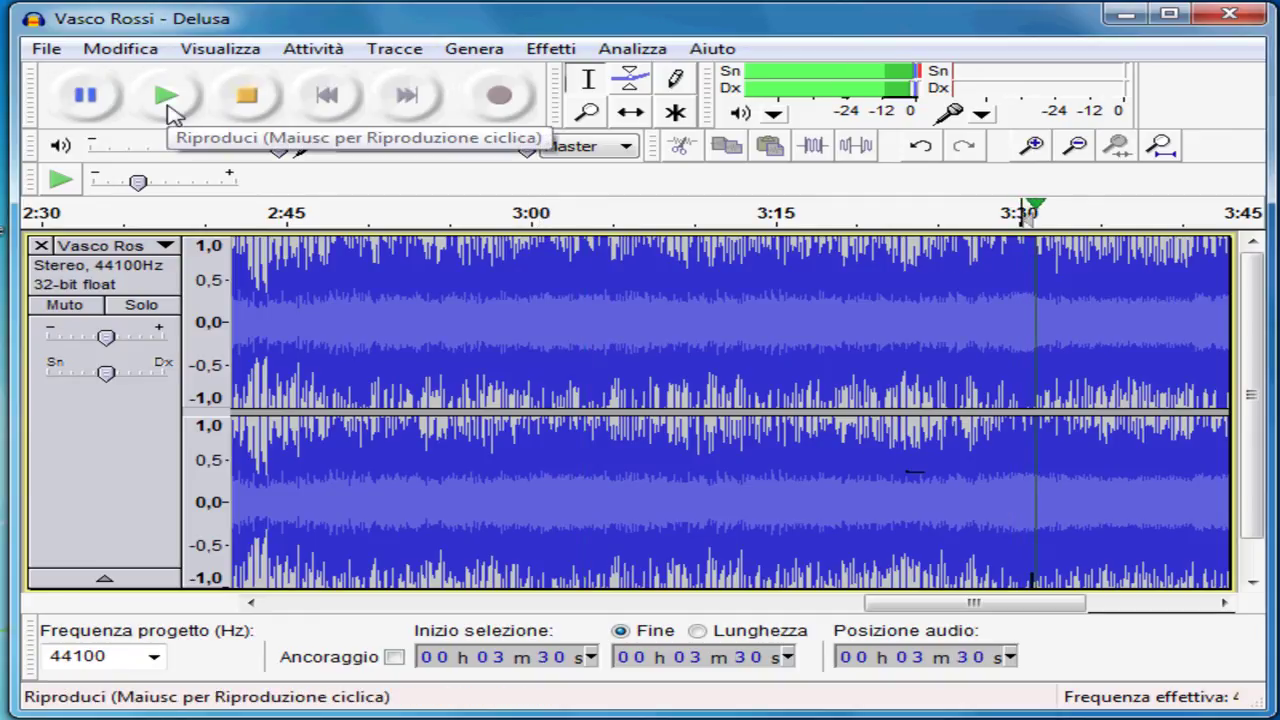
click(259, 101)
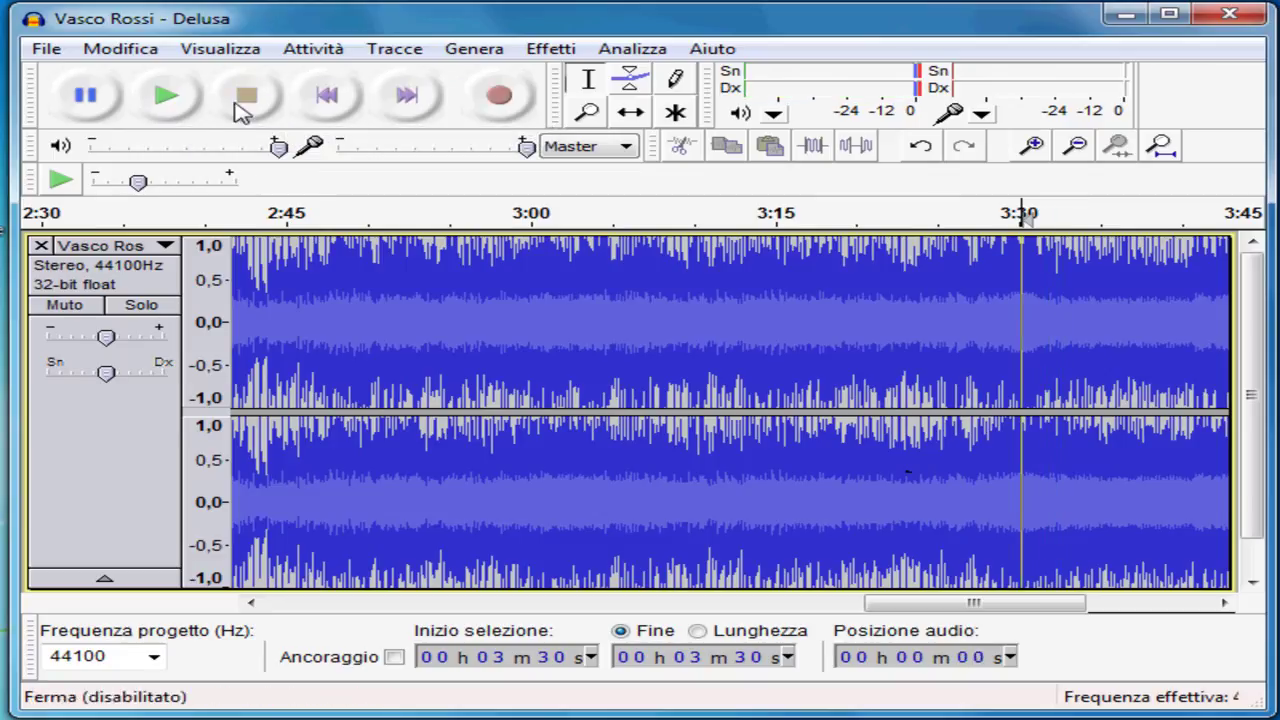
Step: Select the audio from about 2 minutes 59 seconds to 3 minutes 30 seconds and cut it from the track
click(522, 268)
drag(522, 268, 1026, 296)
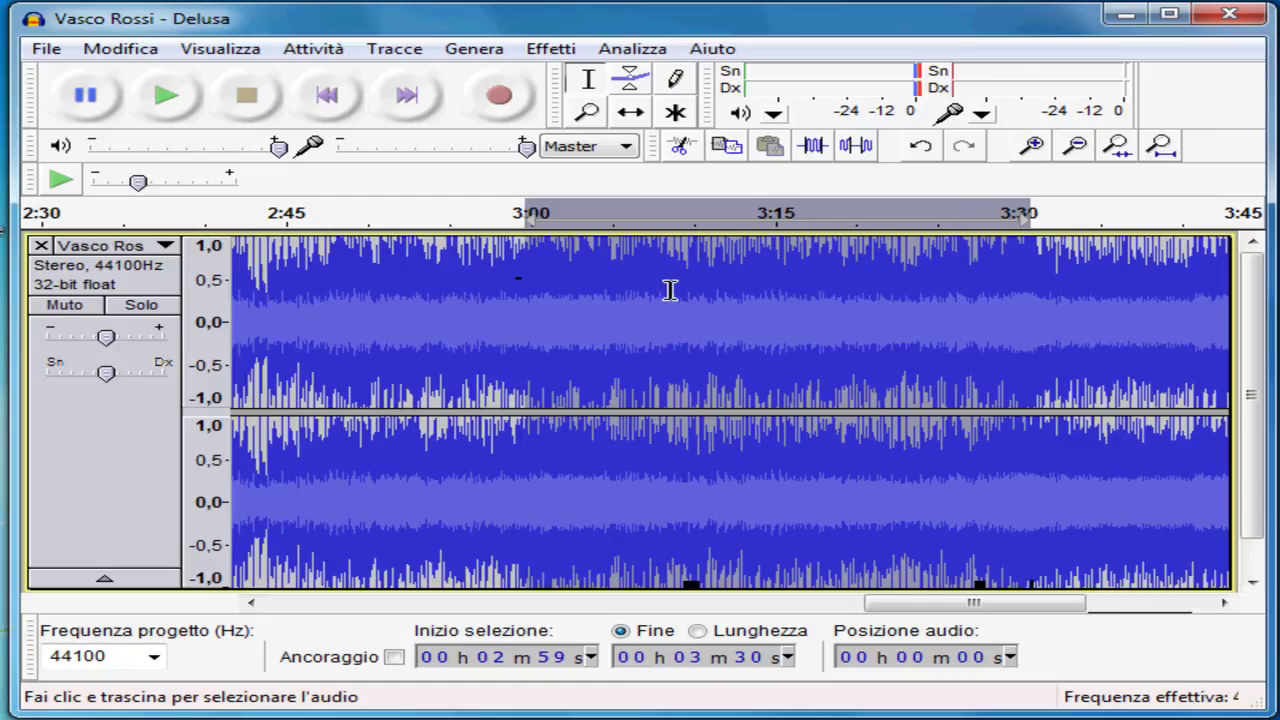
click(124, 52)
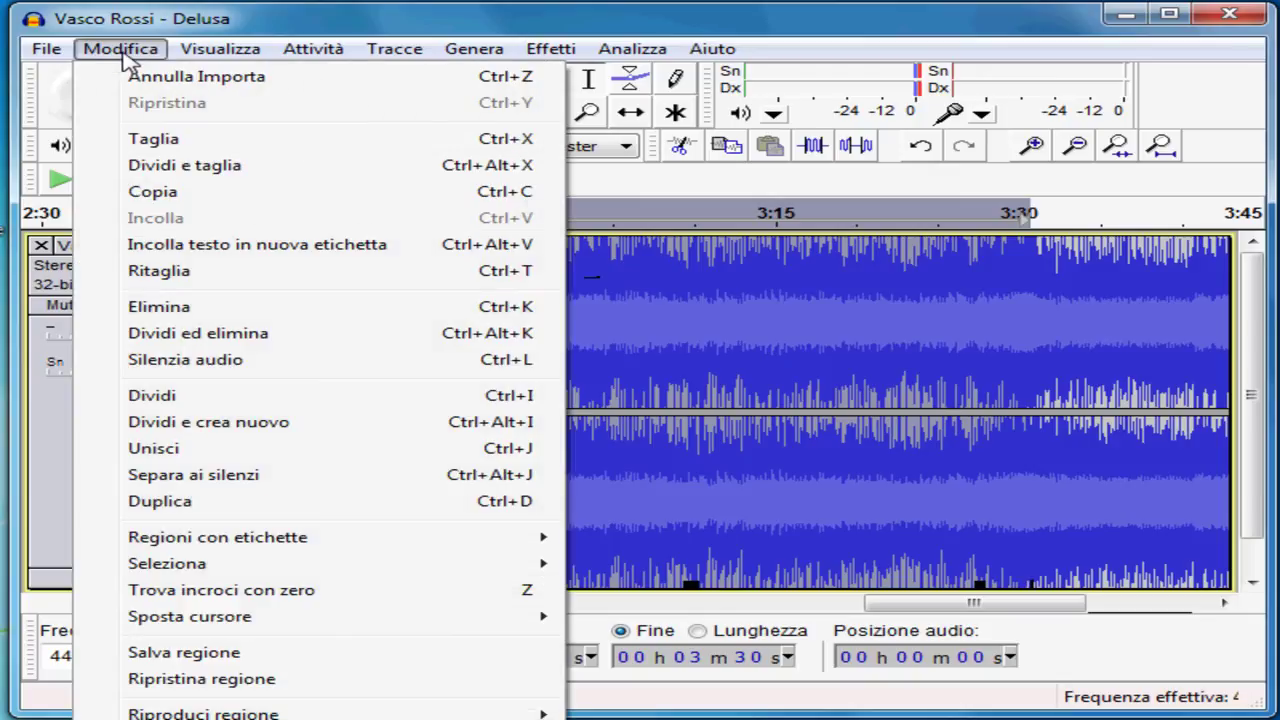
click(155, 148)
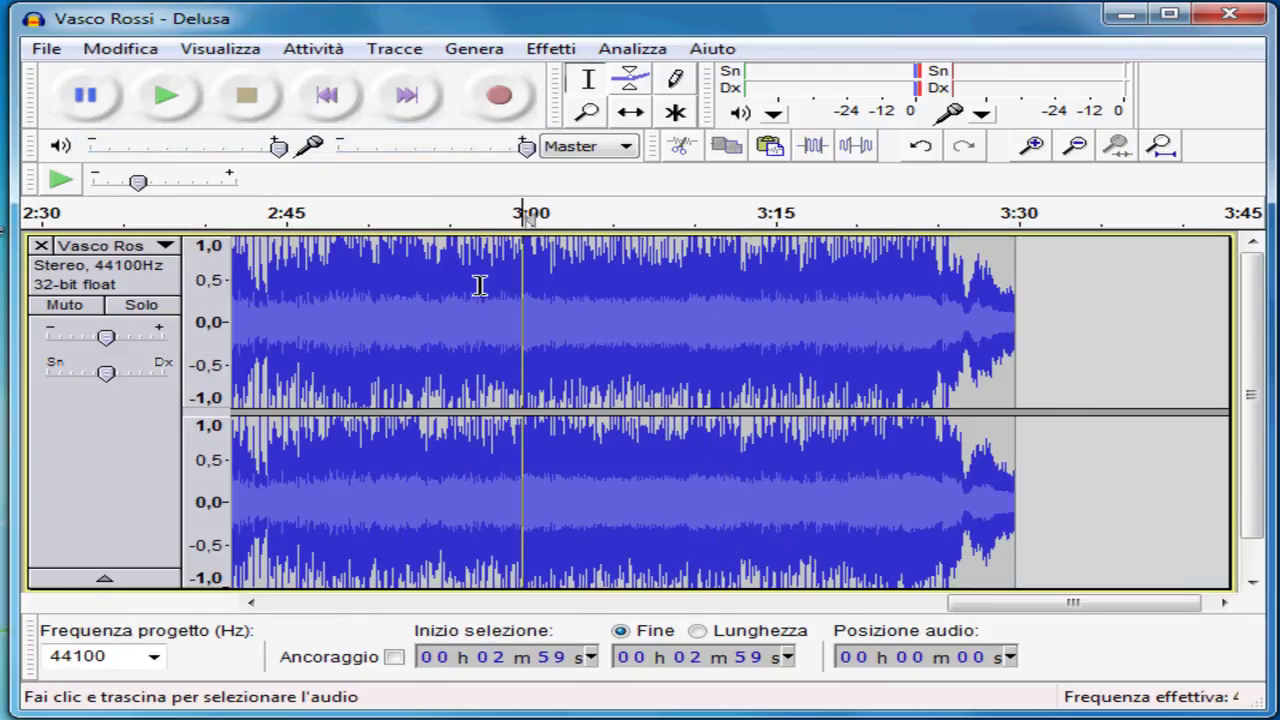
Step: Create a new empty project and place its window over the Vasco Rossi - Delusa project window
click(45, 48)
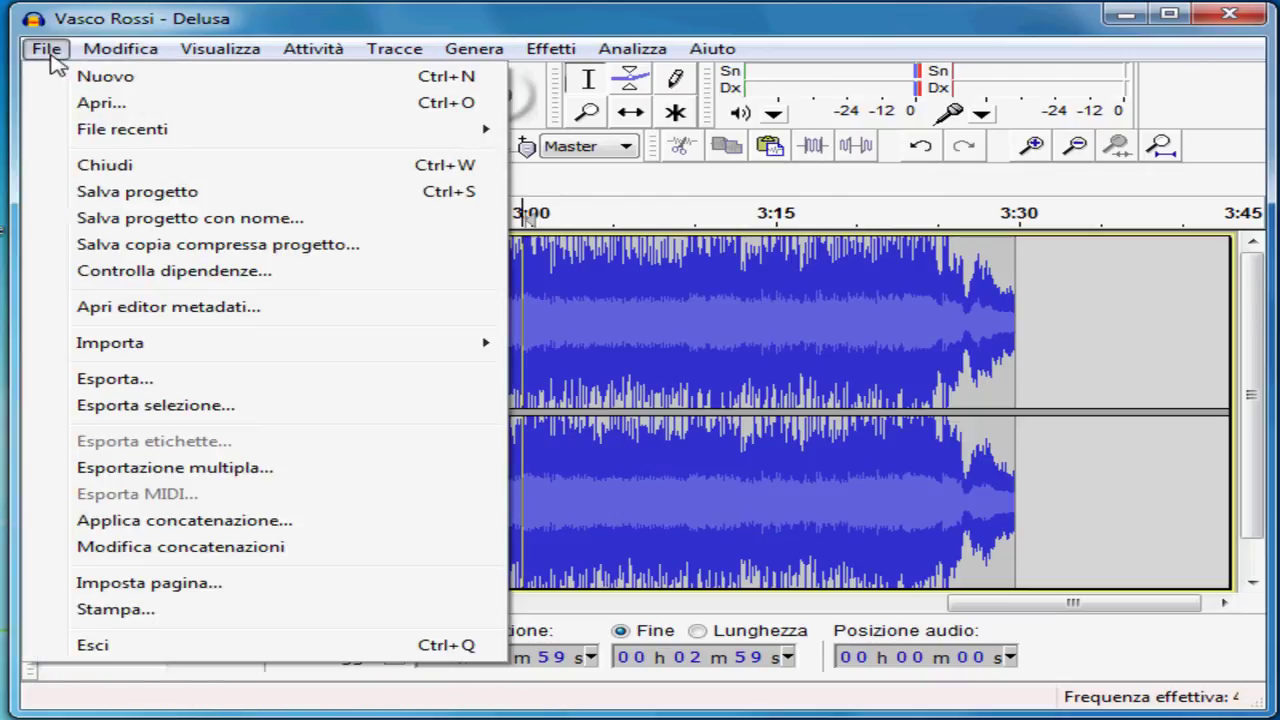
click(100, 77)
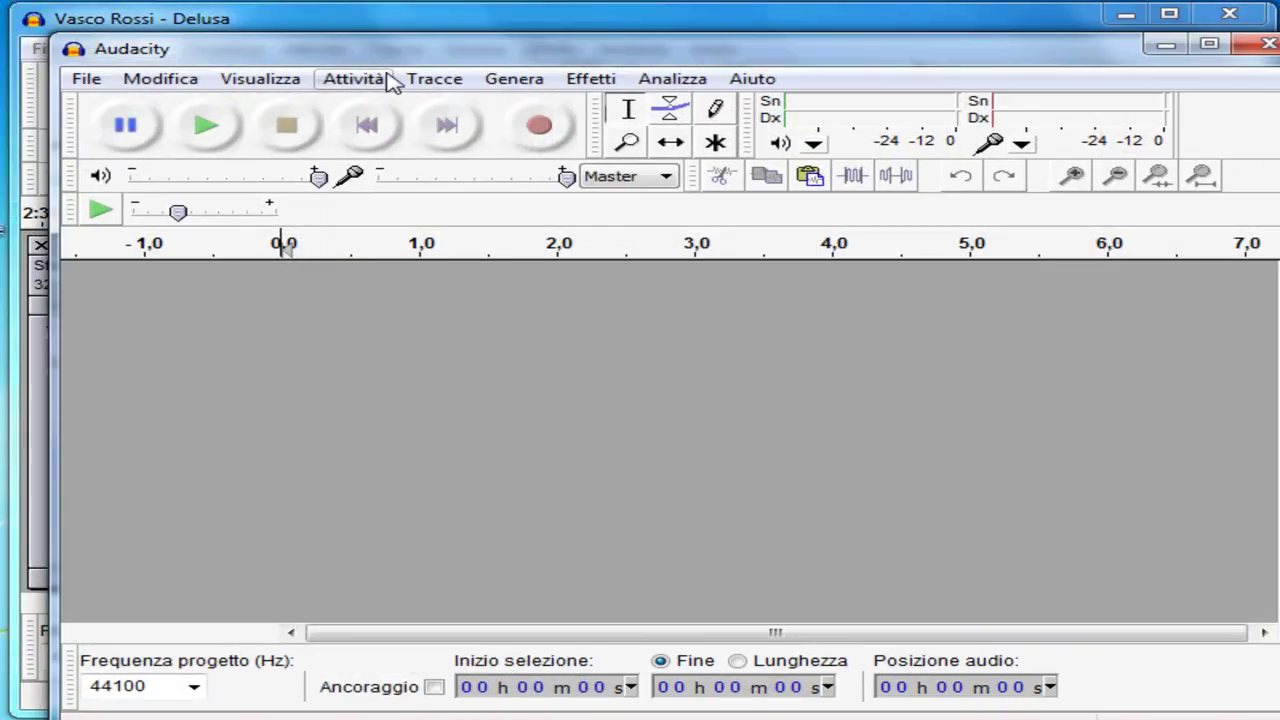
drag(385, 60, 337, 34)
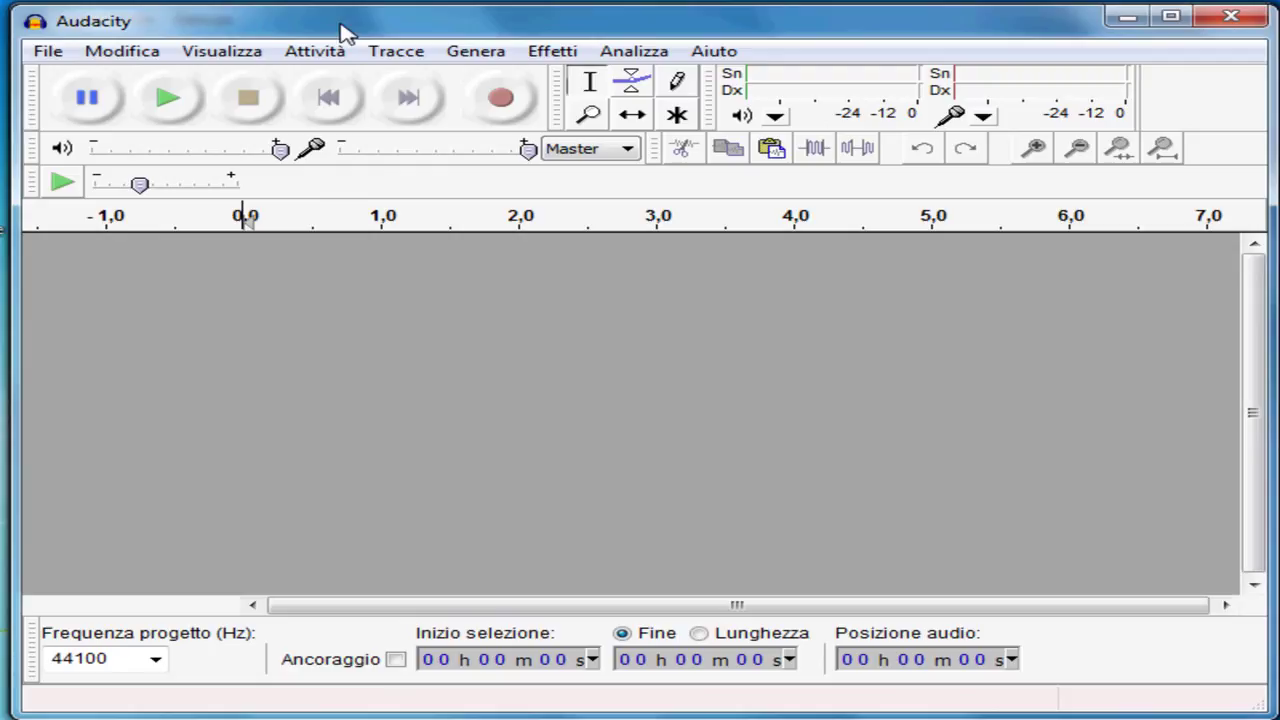
Step: Paste the cut passage into the new project and fit its full length of about 30 seconds in view
click(137, 52)
click(150, 222)
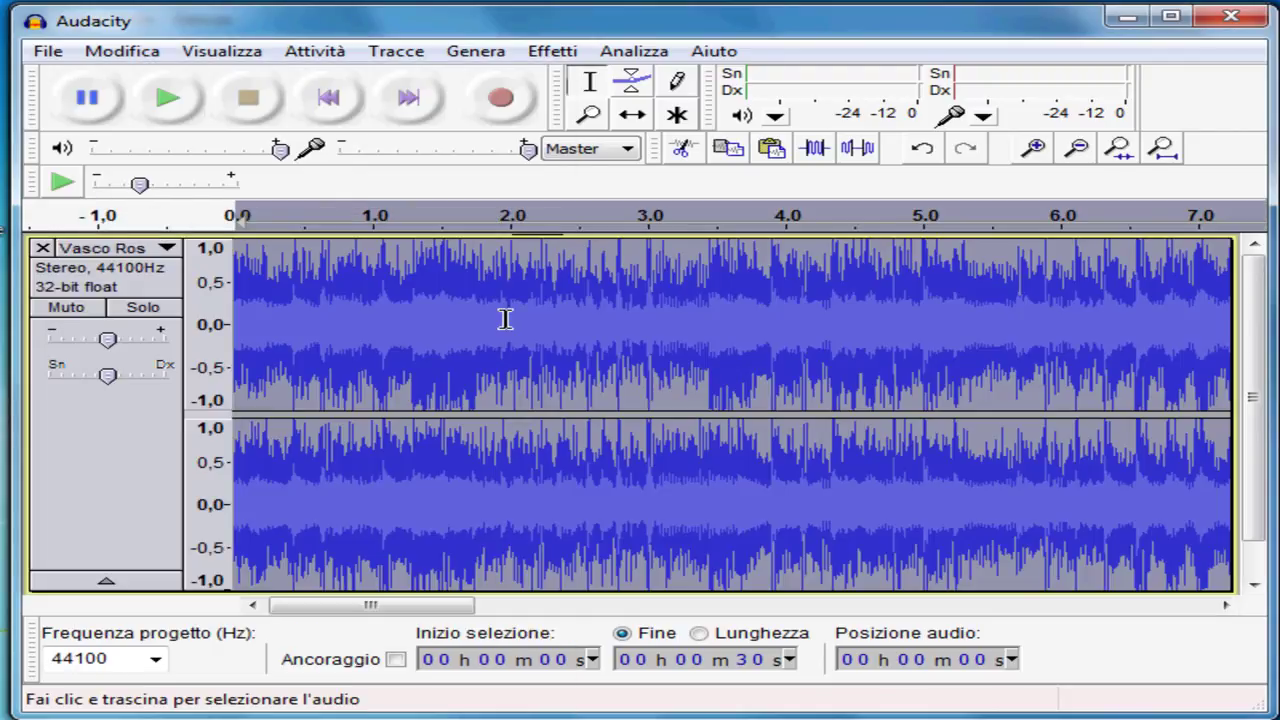
click(1092, 153)
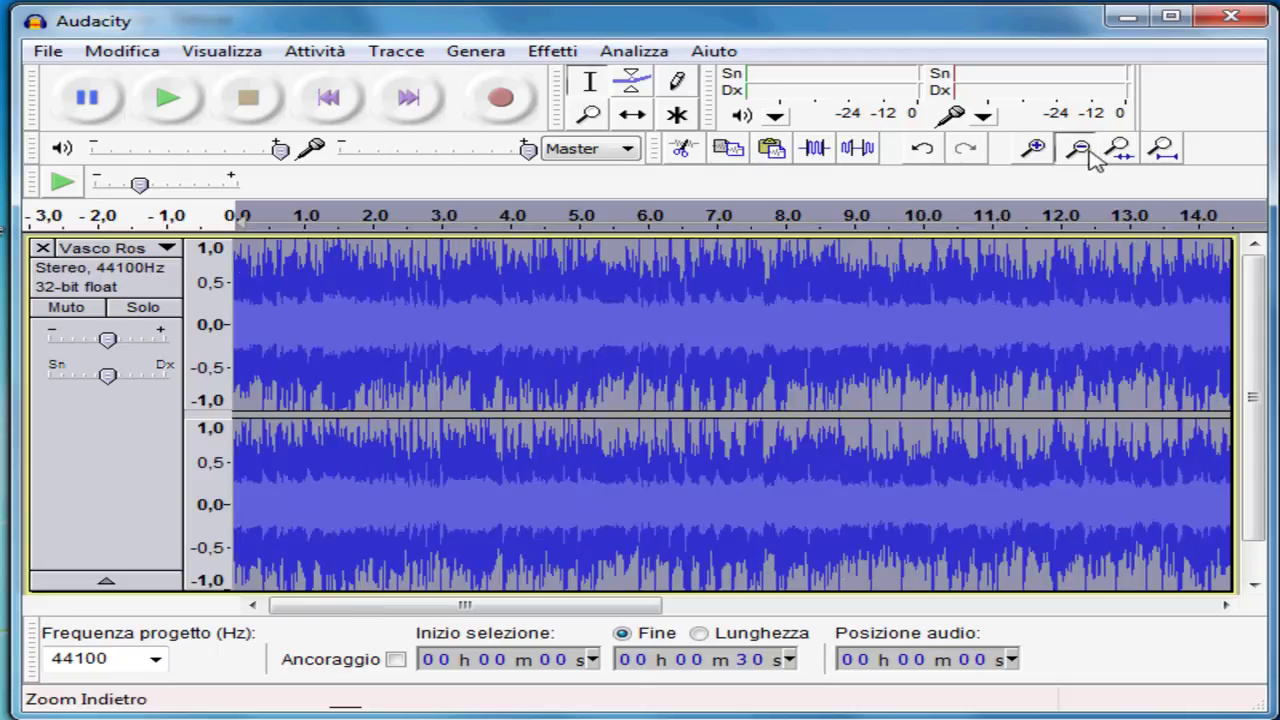
click(1092, 153)
click(1092, 153)
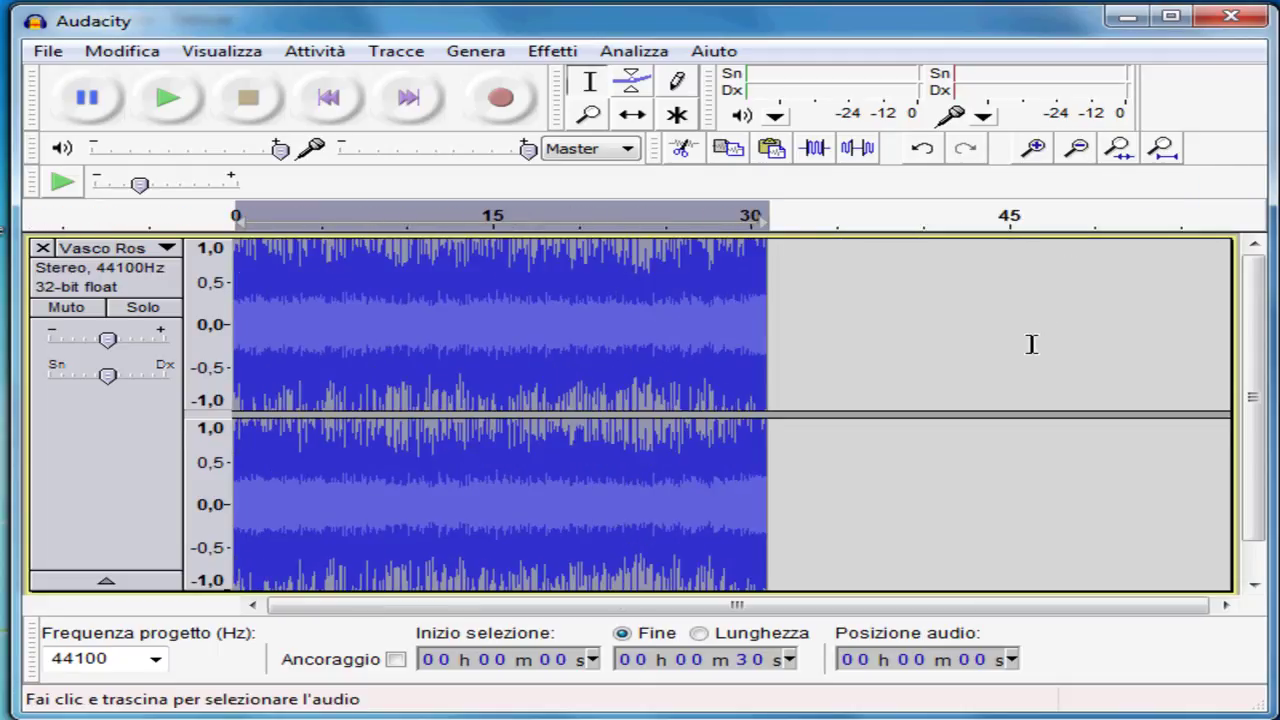
Step: Check the pasted passage by listening to its first few seconds and to its ending from about 29 seconds
click(170, 102)
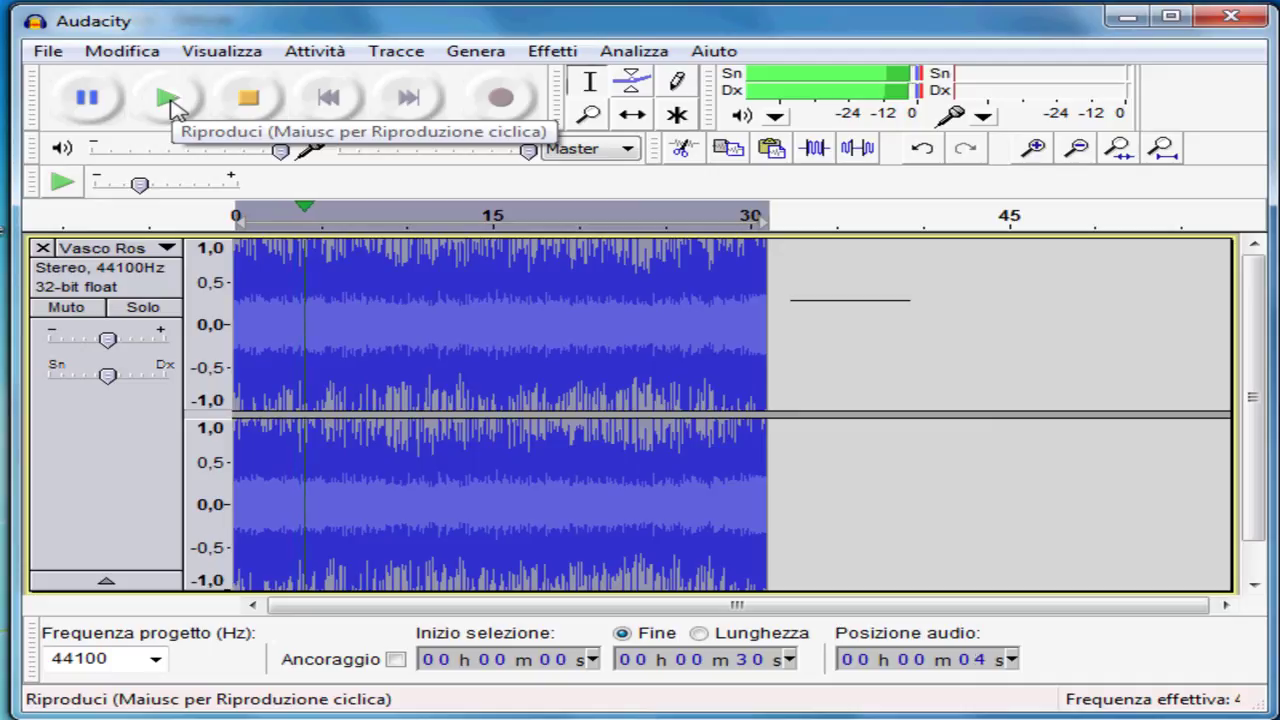
click(741, 270)
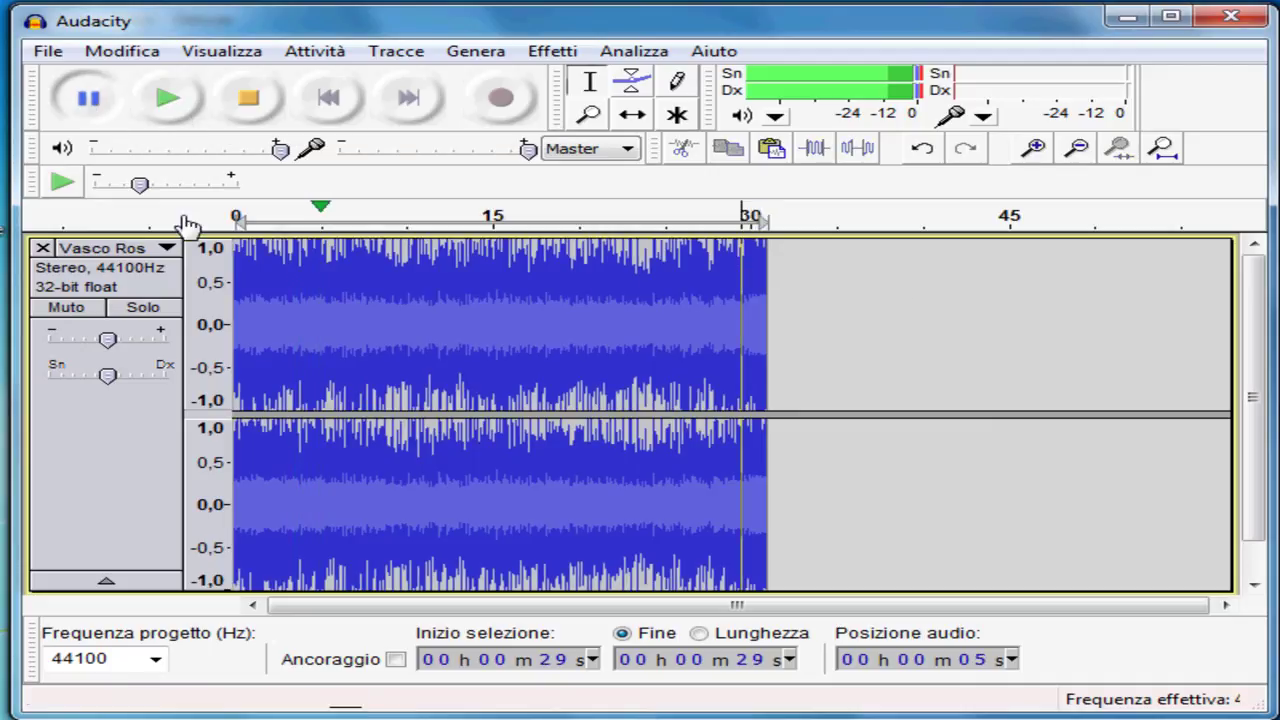
click(169, 99)
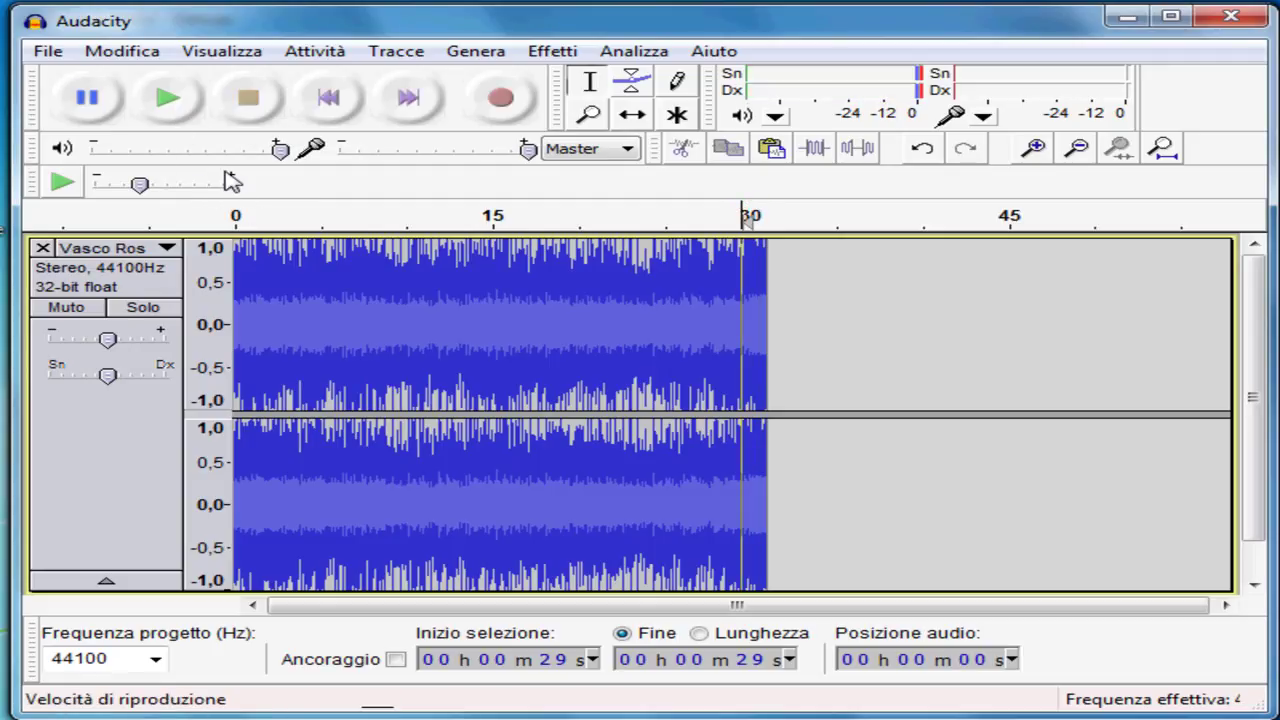
Step: Select about the first 7 seconds of the passage and apply a fade-in (Dissolvenza in entrata)
click(331, 108)
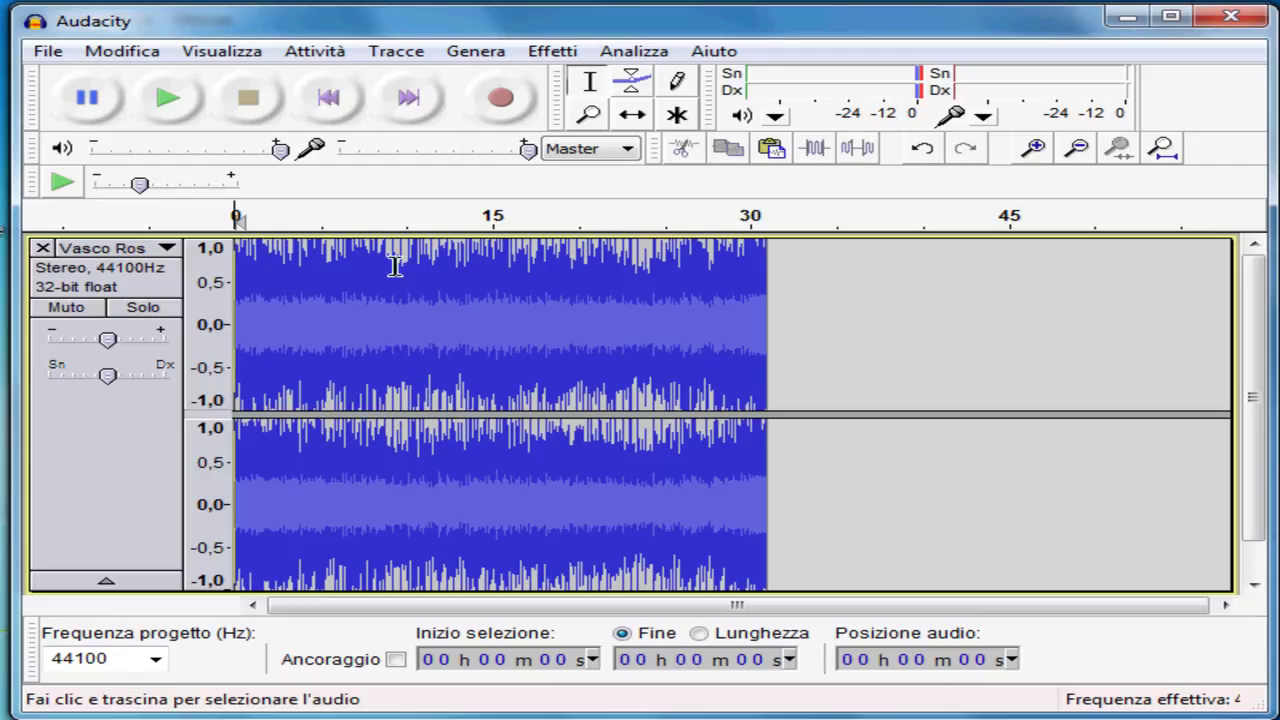
click(1033, 148)
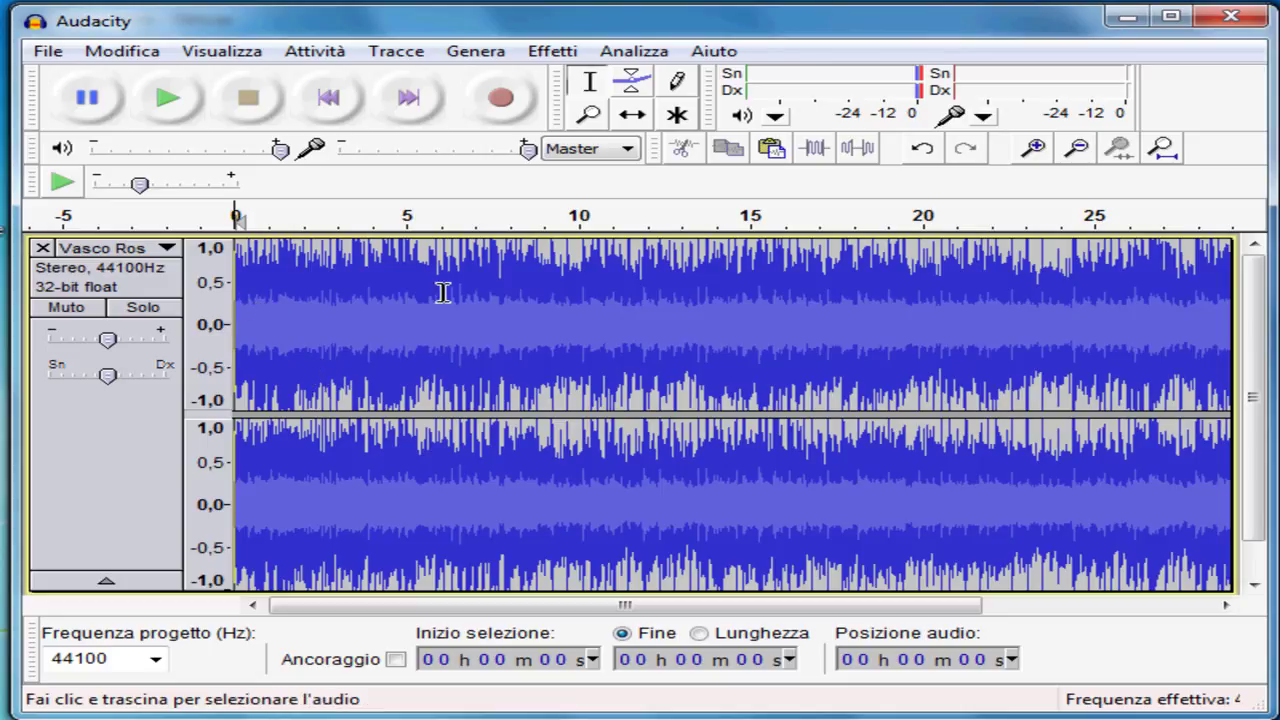
drag(491, 298, 114, 315)
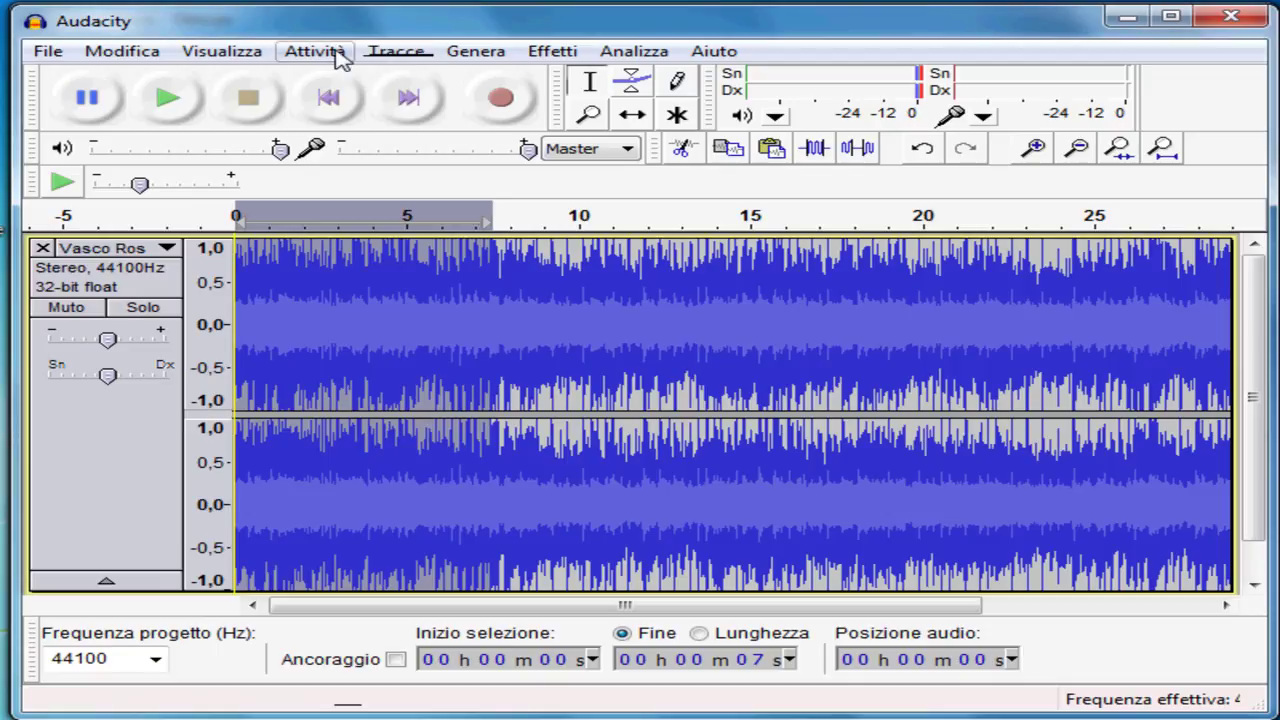
click(552, 58)
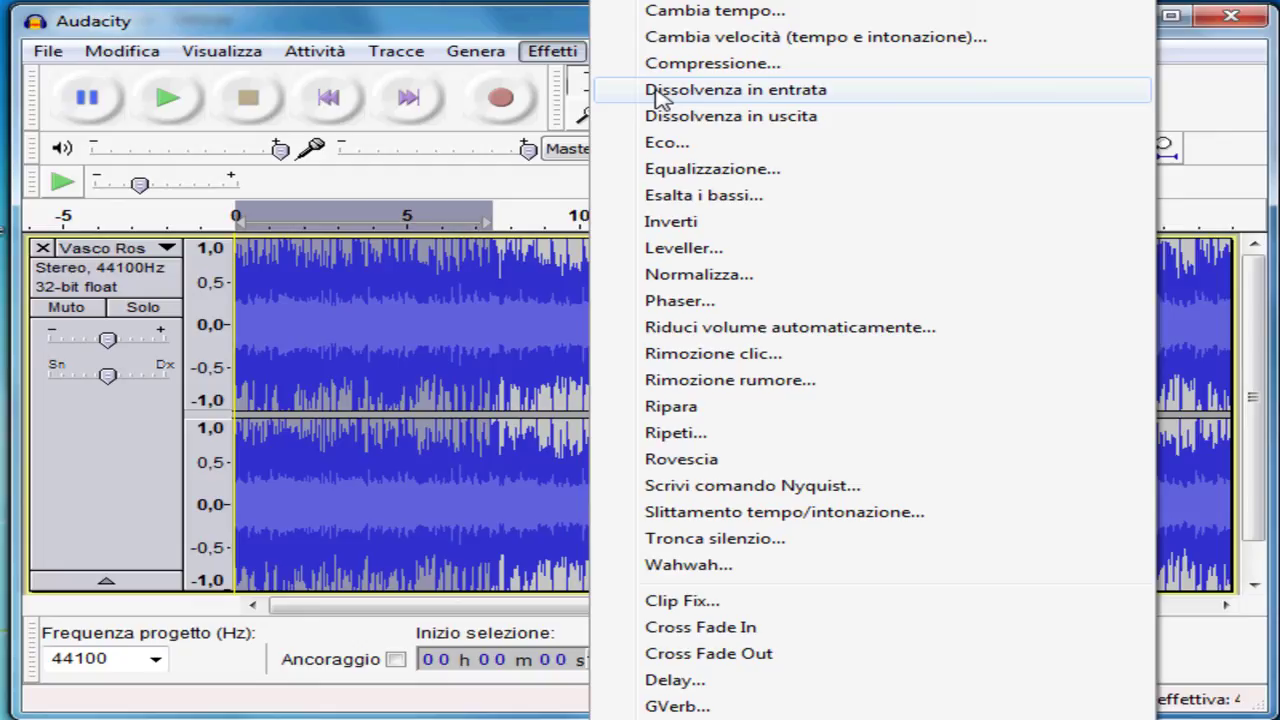
click(752, 95)
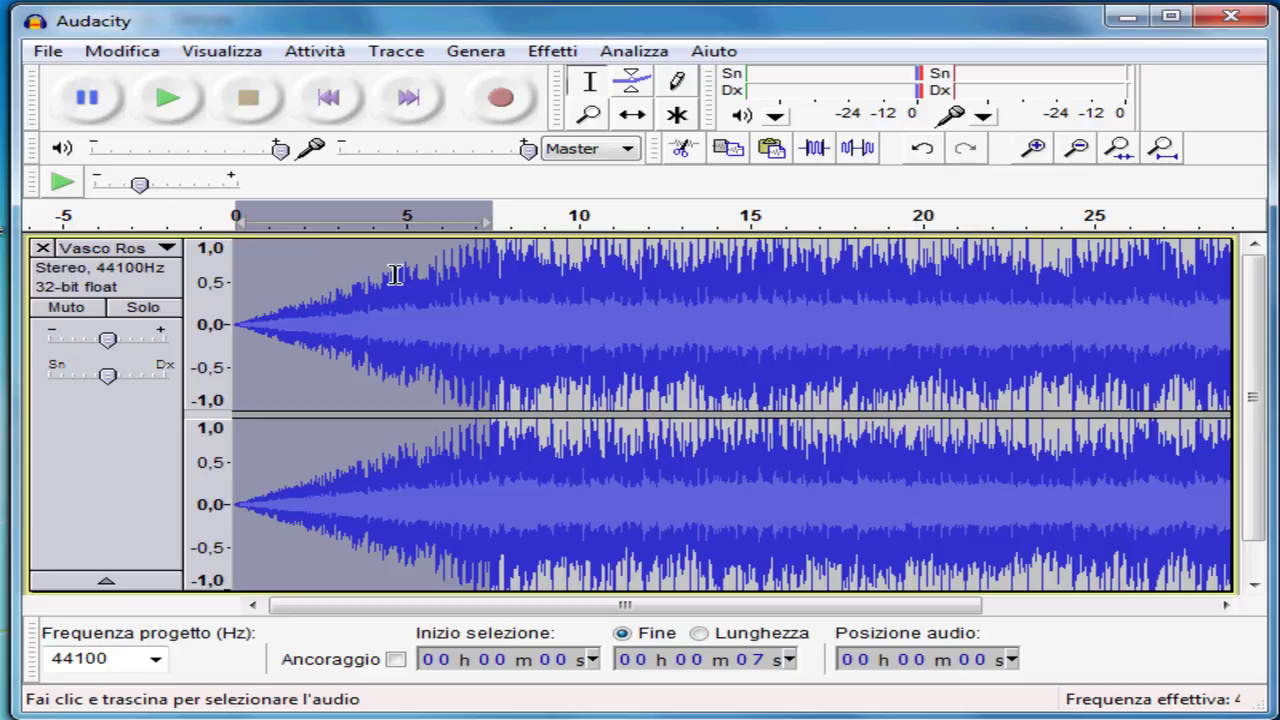
Step: Listen to the fade-in from the start of the track and pause at about 7 seconds
click(328, 97)
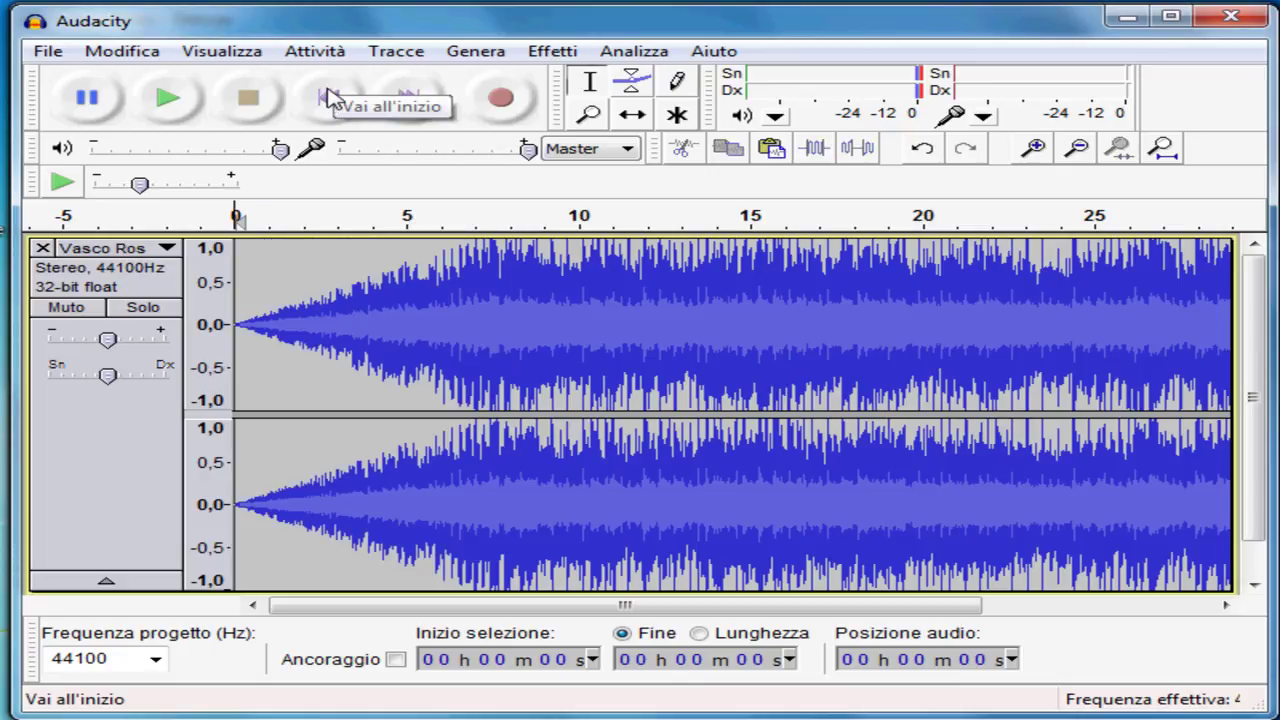
click(160, 97)
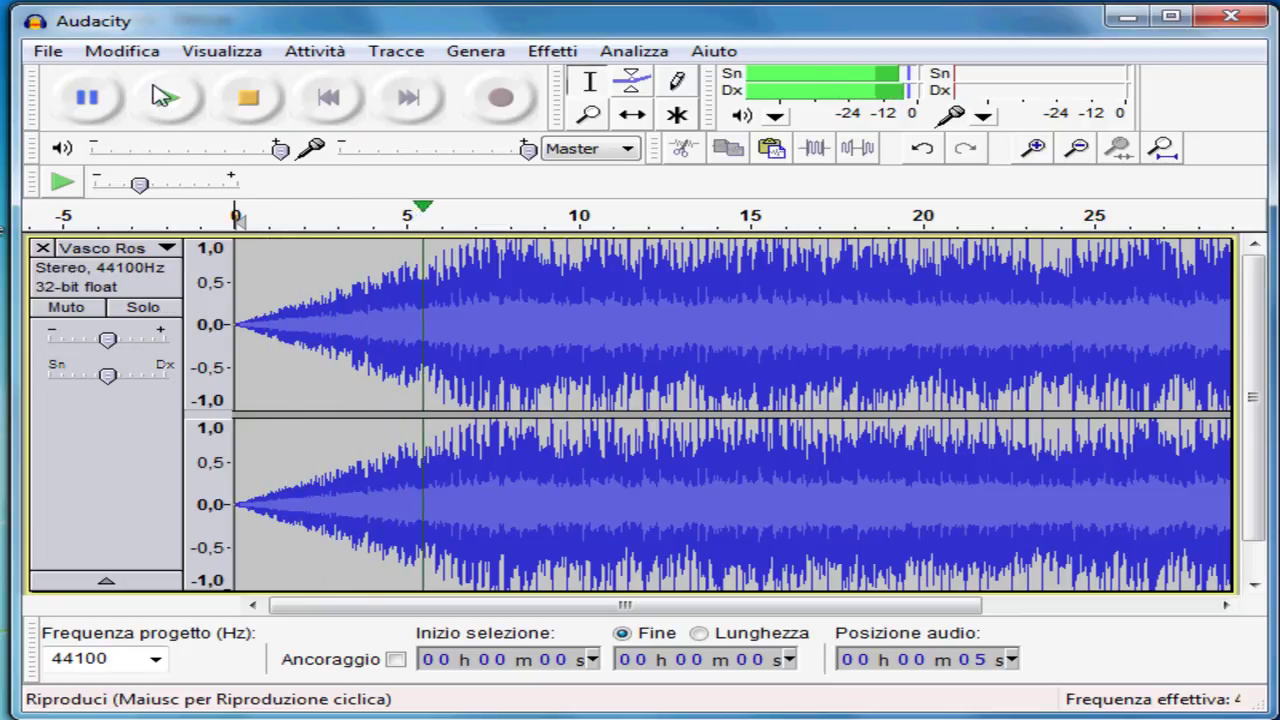
click(118, 100)
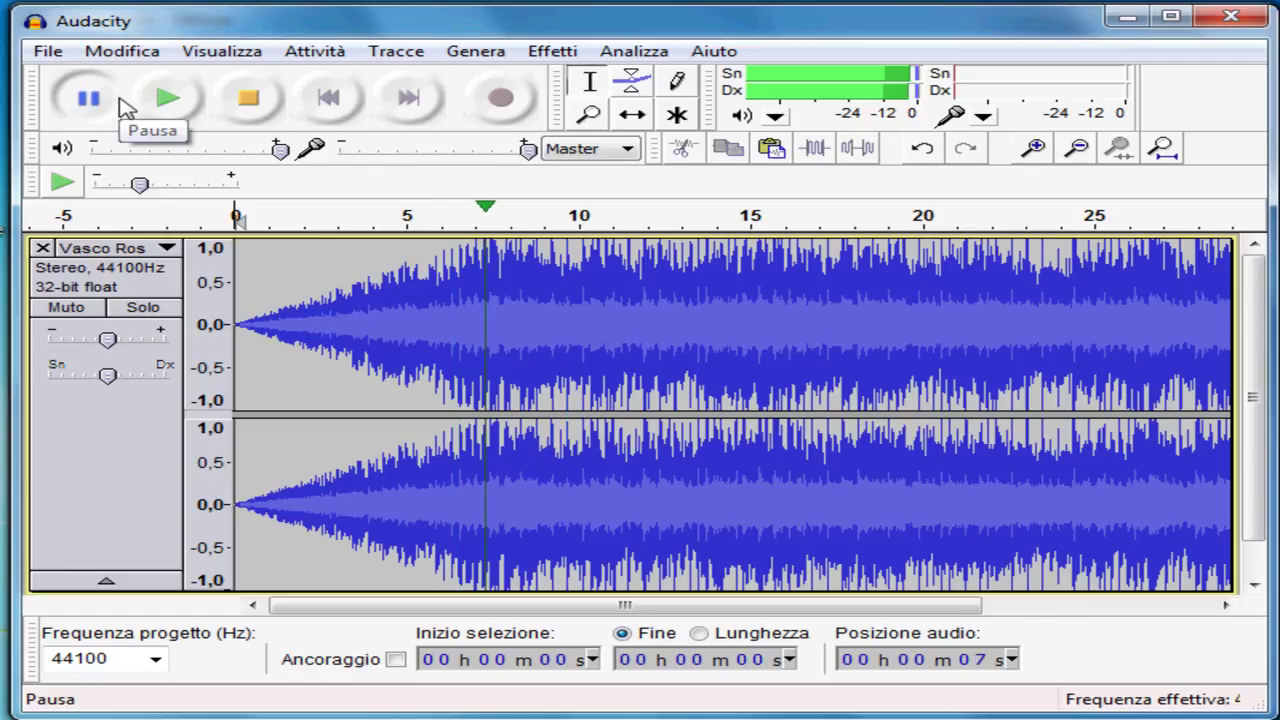
Step: Try to apply a fade-out to the passage's ending from about 25 to 30 seconds while playback is paused
drag(391, 607, 722, 612)
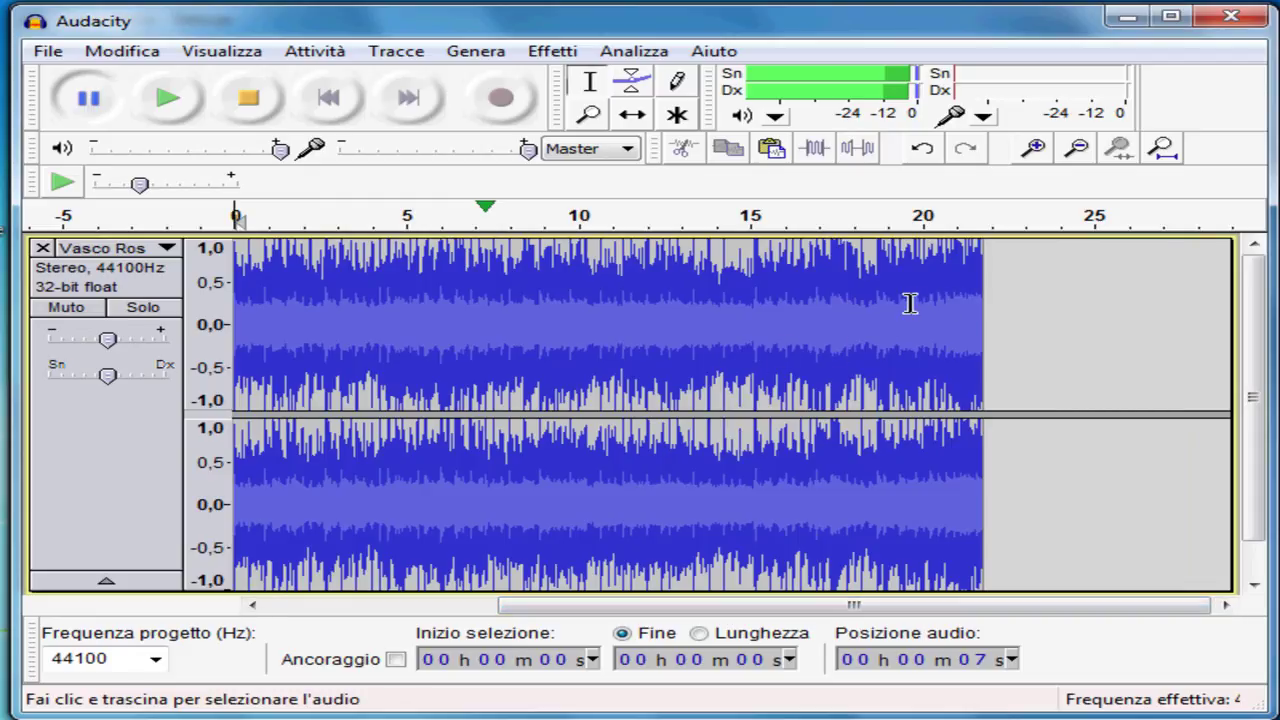
click(821, 392)
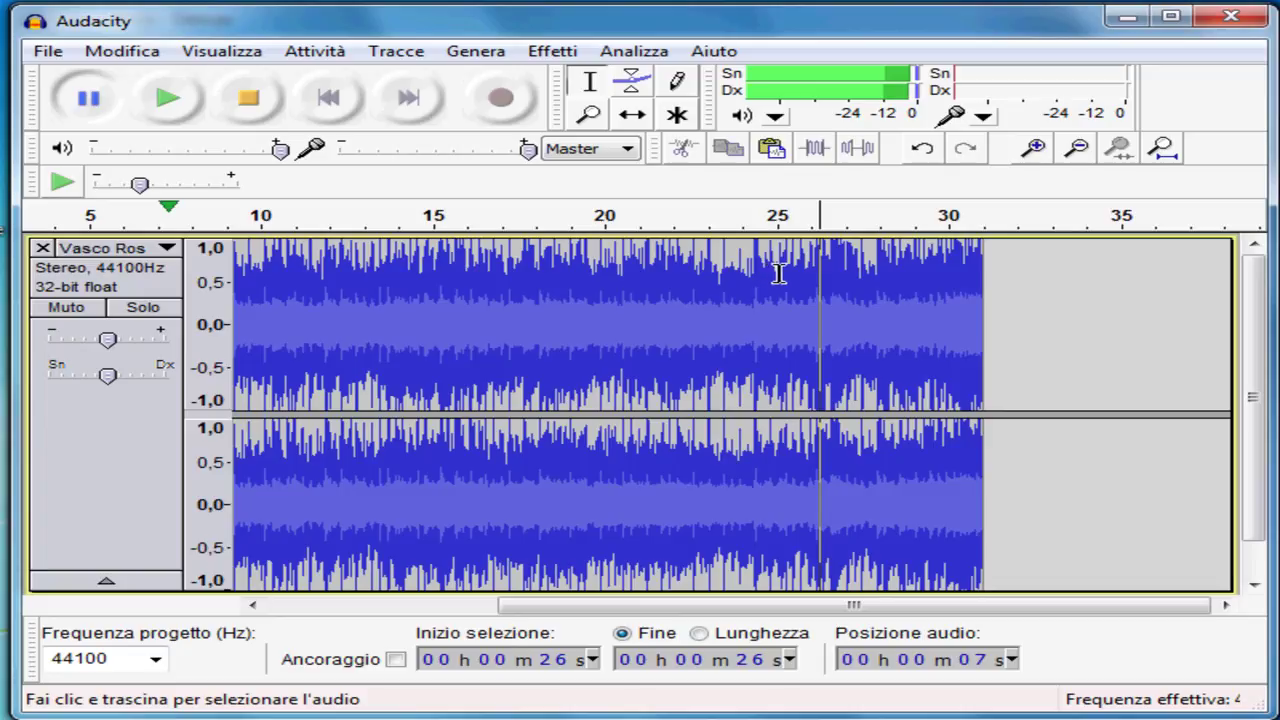
drag(779, 274, 984, 284)
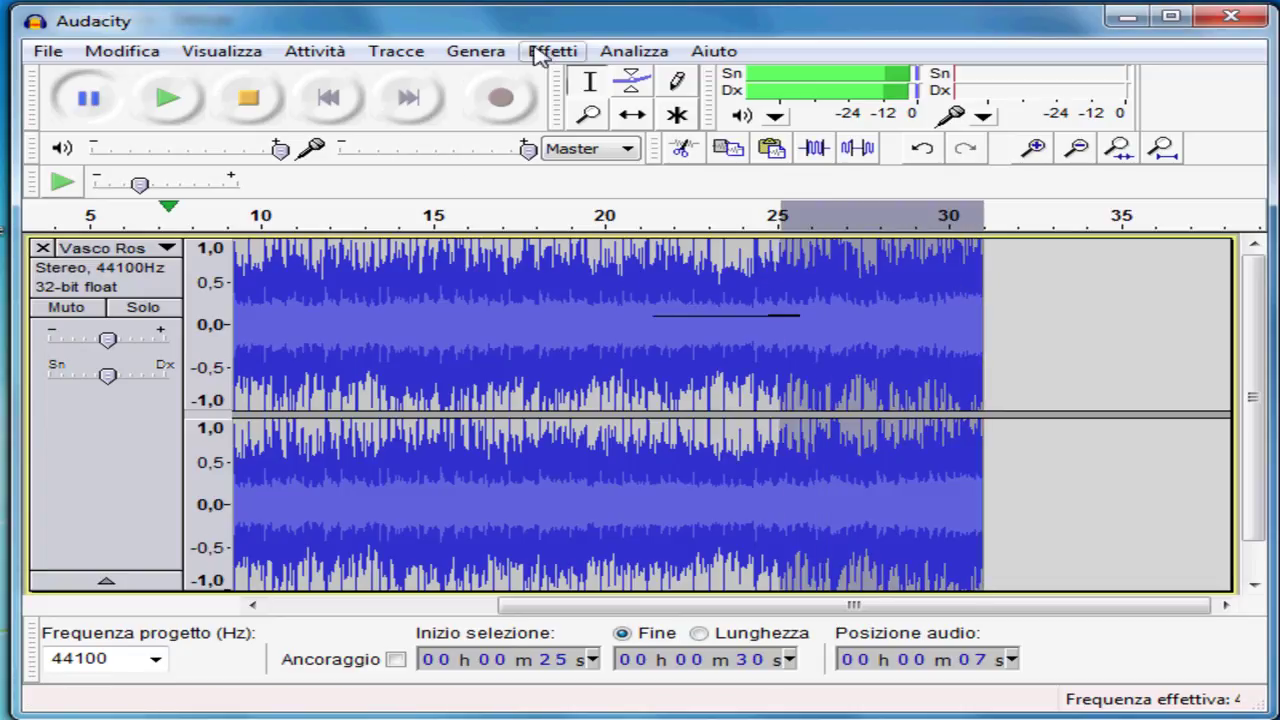
click(540, 52)
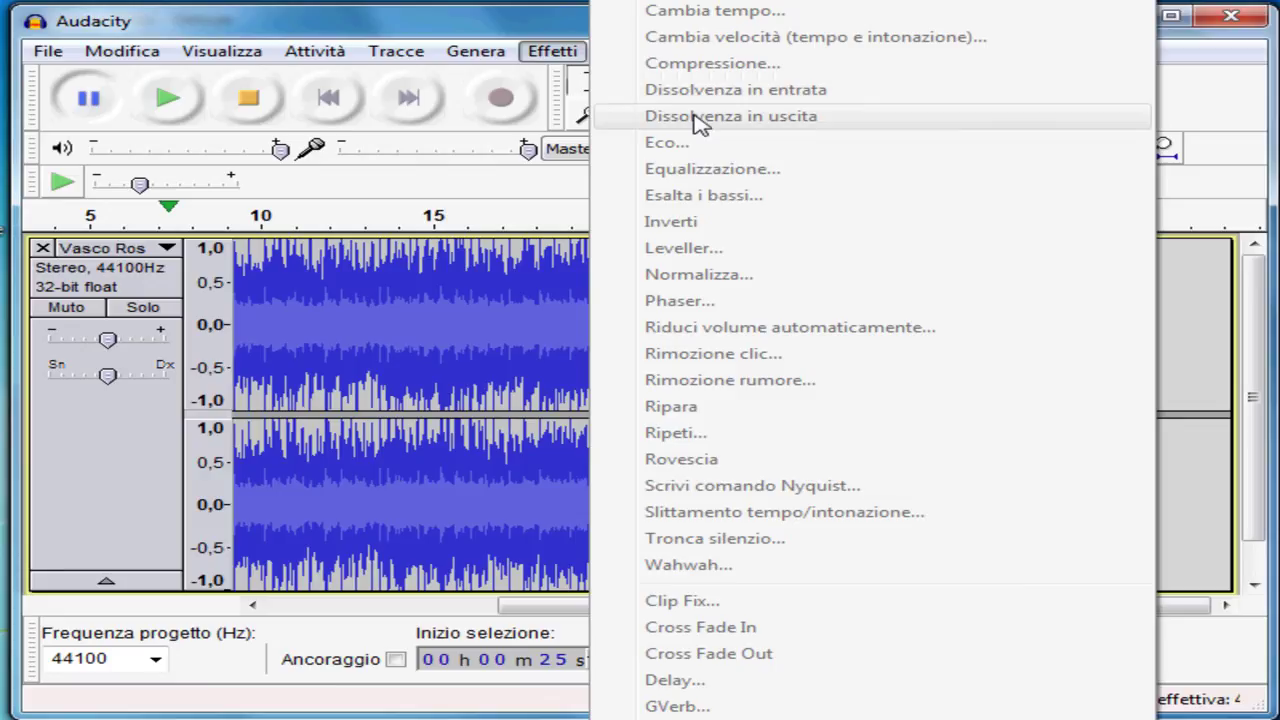
click(552, 58)
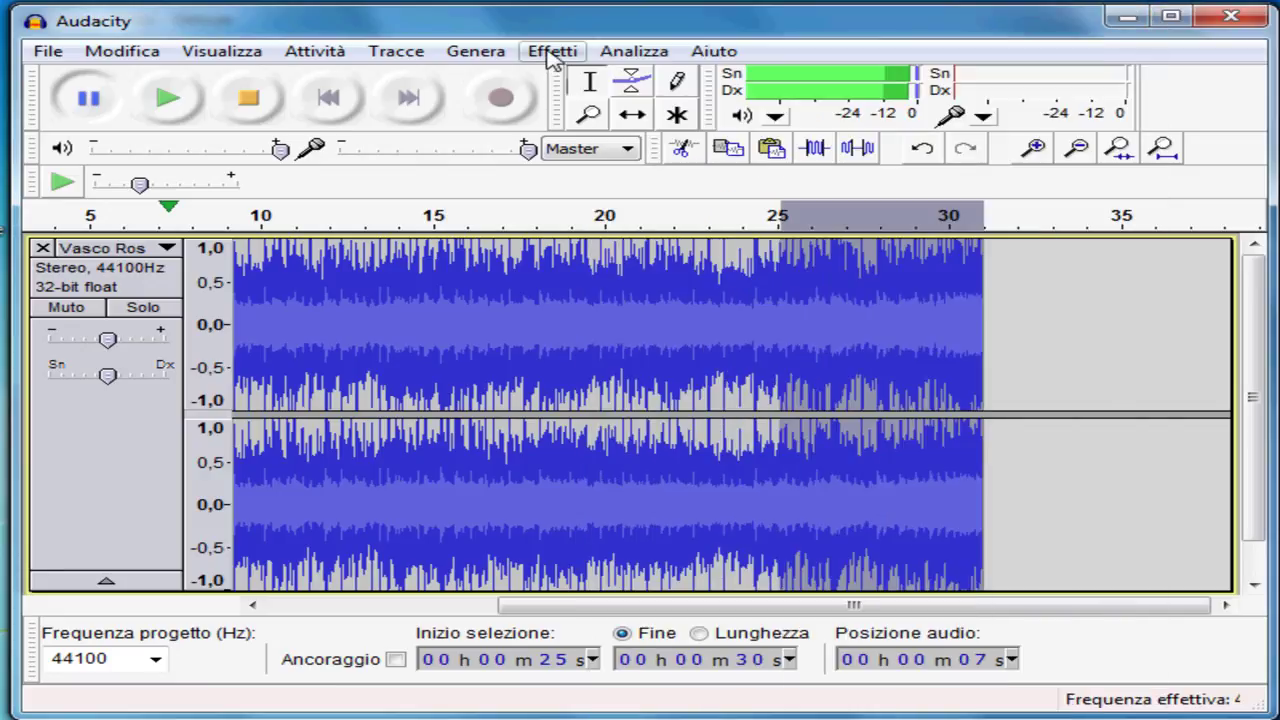
click(806, 420)
click(757, 358)
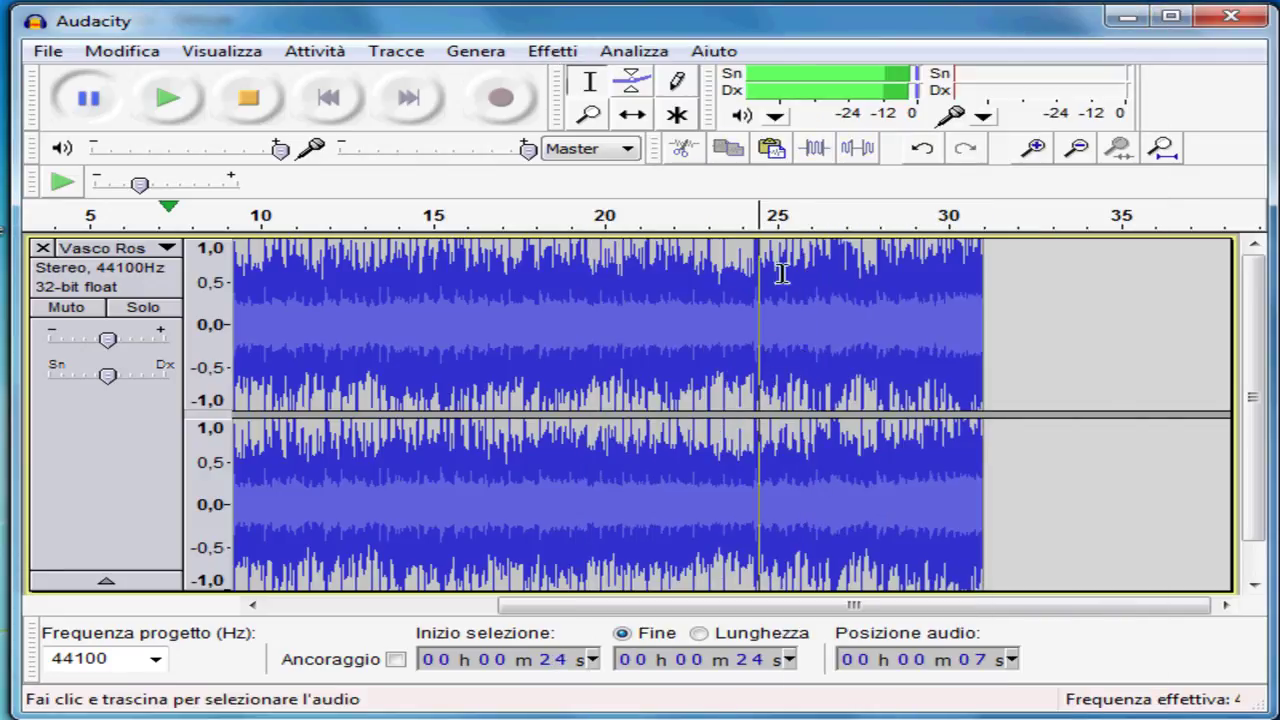
drag(781, 274, 982, 280)
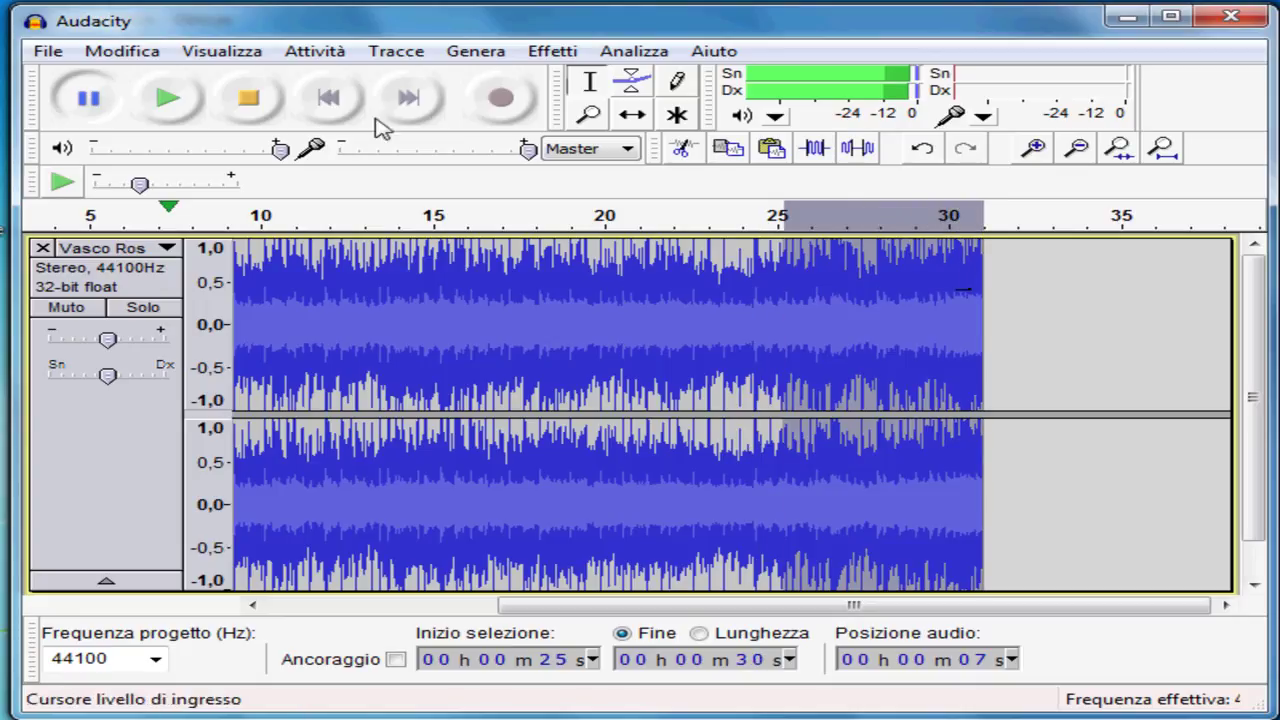
click(545, 52)
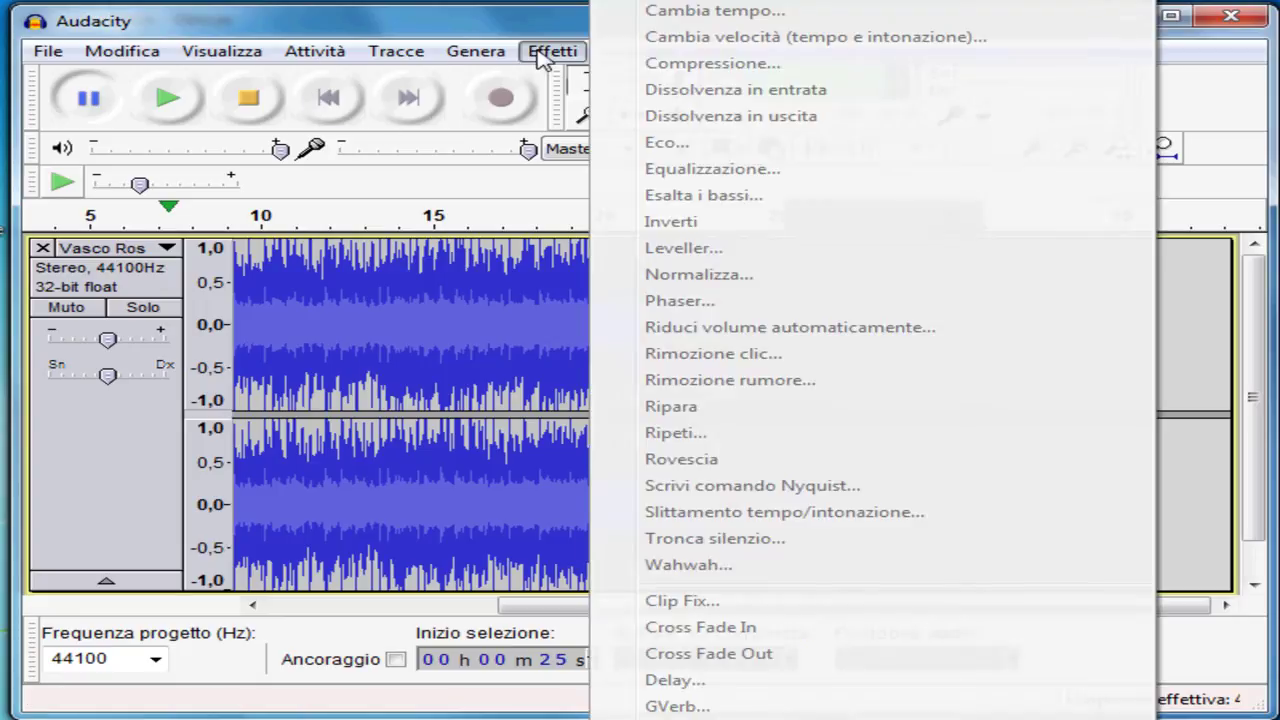
click(541, 54)
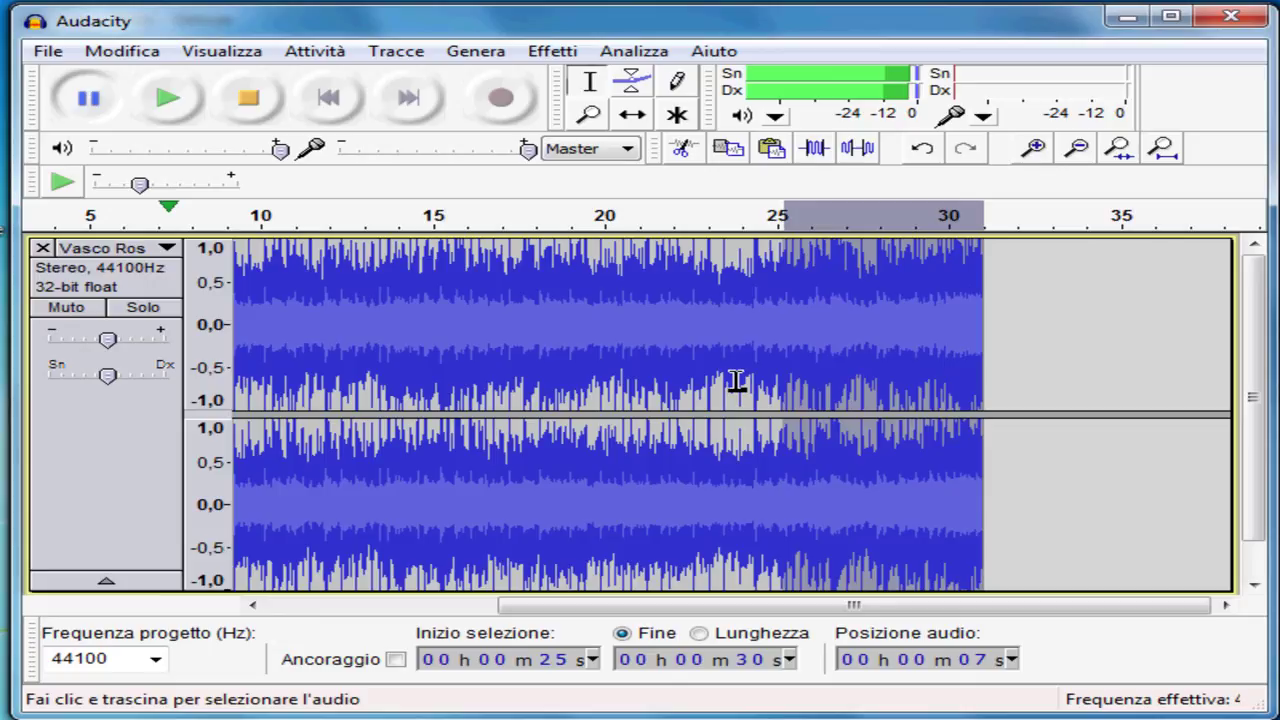
drag(940, 381, 697, 300)
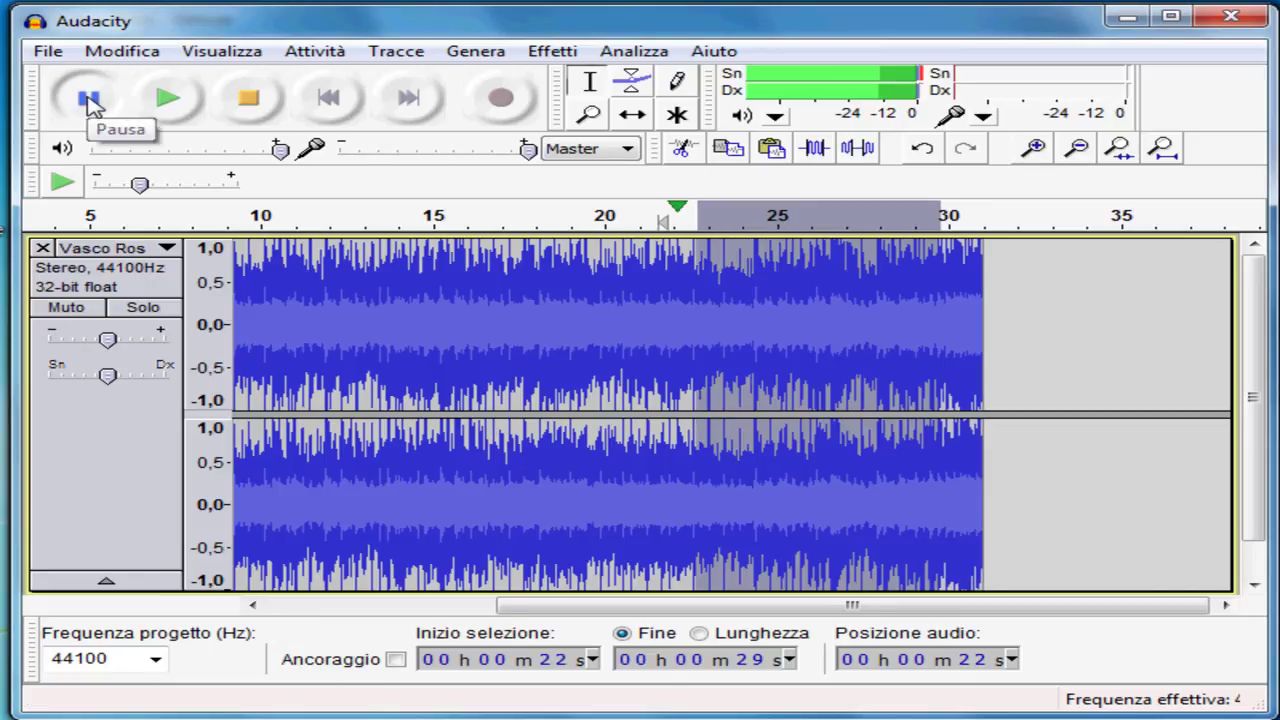
Step: Stop playback, select the ending from about 24 to 30 seconds and apply a fade-out (Dissolvenza in uscita)
click(262, 110)
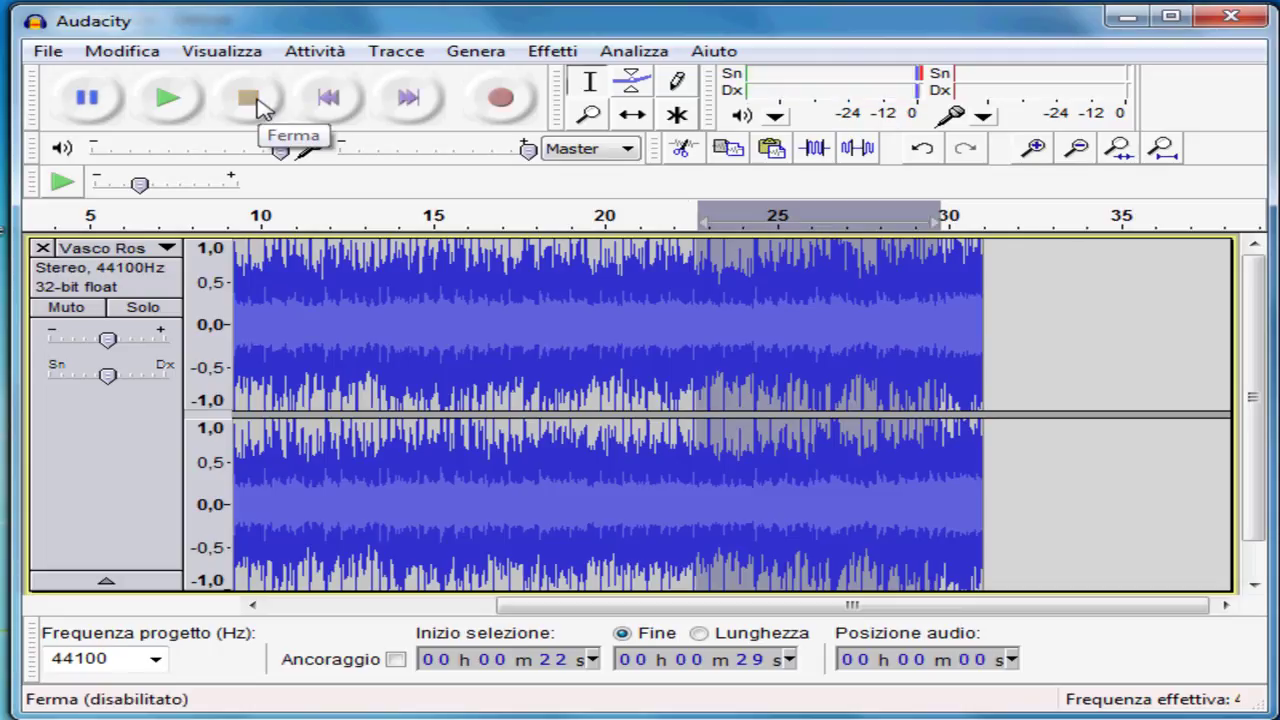
click(600, 366)
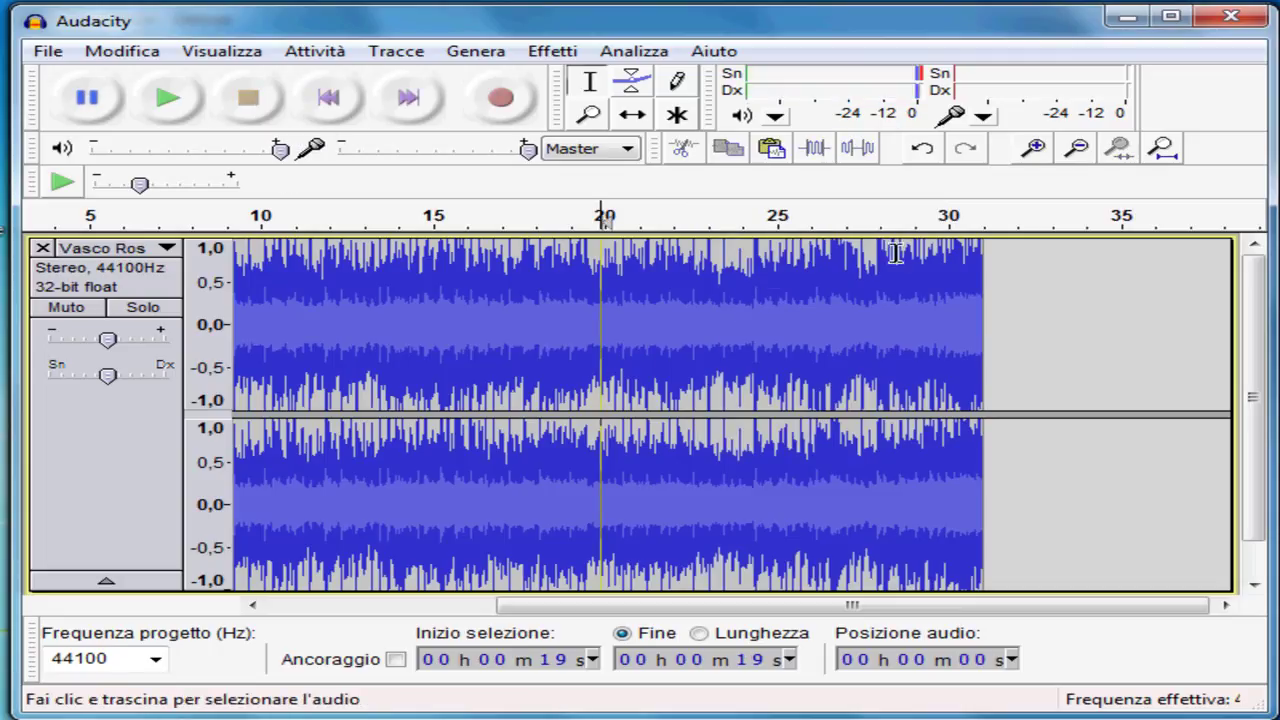
drag(979, 255, 770, 253)
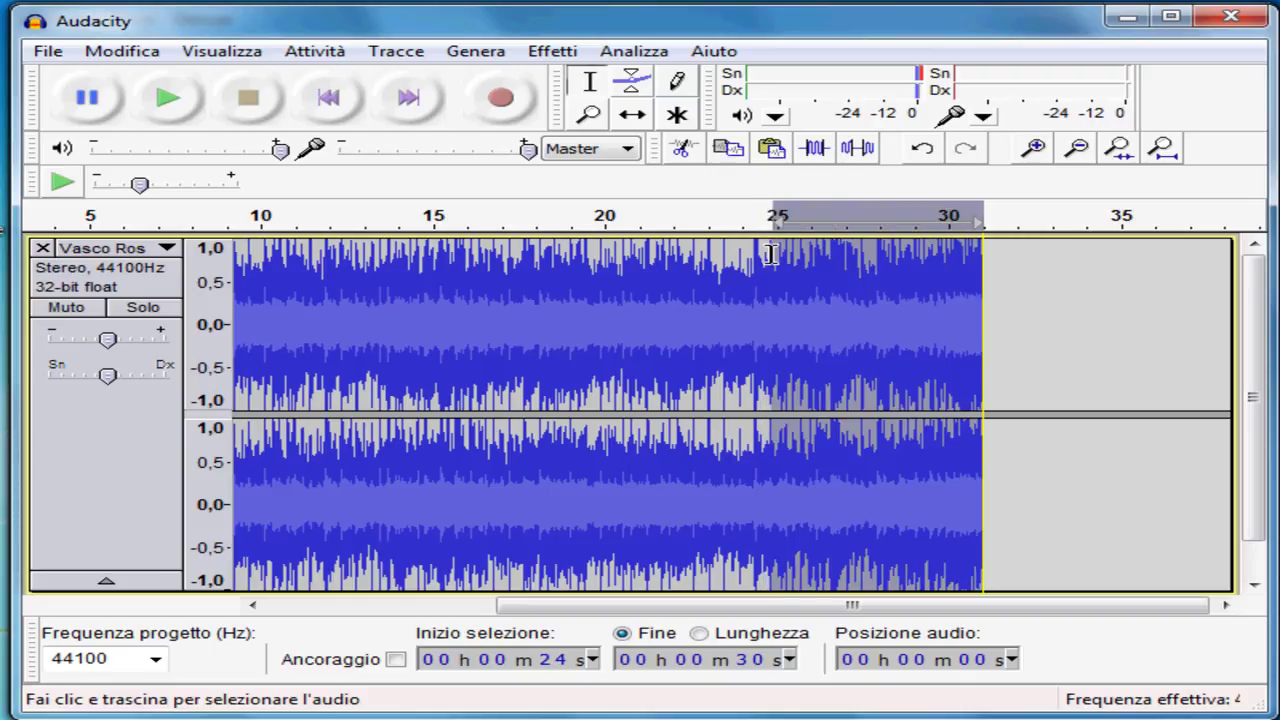
click(558, 52)
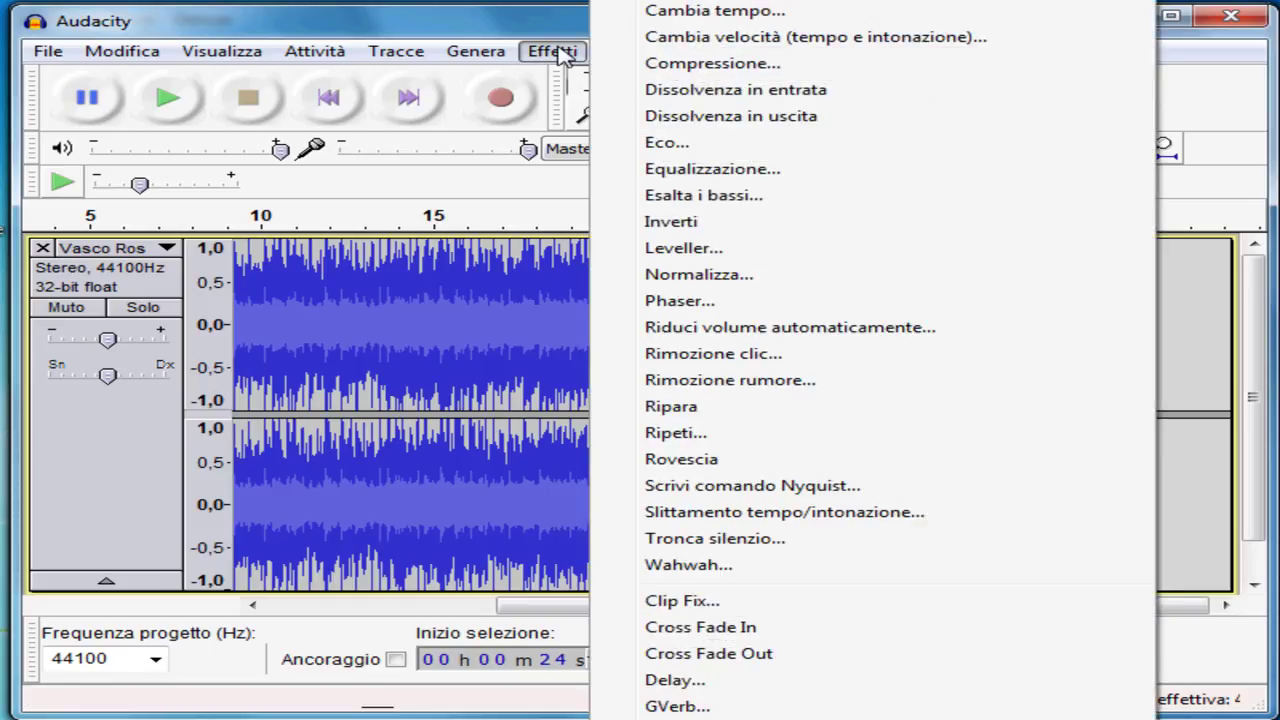
click(703, 120)
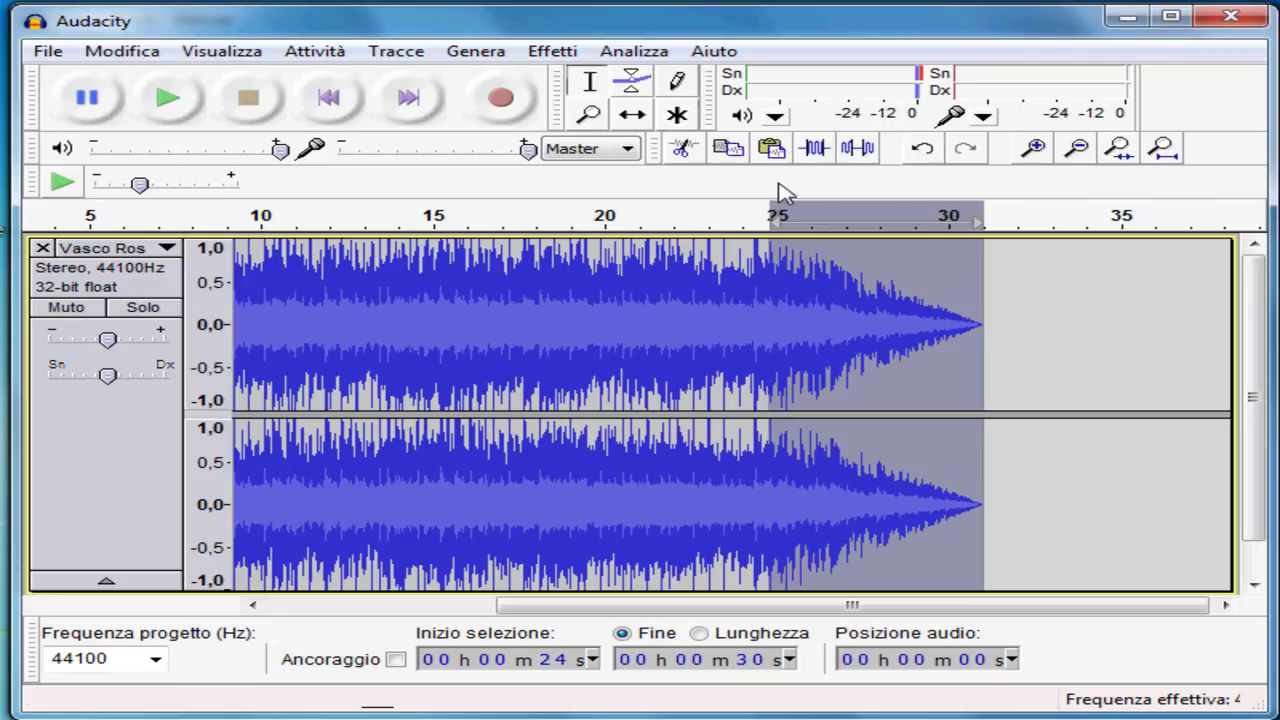
Step: Listen to the fade-out from about 23 seconds, return to the start and view the whole faded passage
click(732, 340)
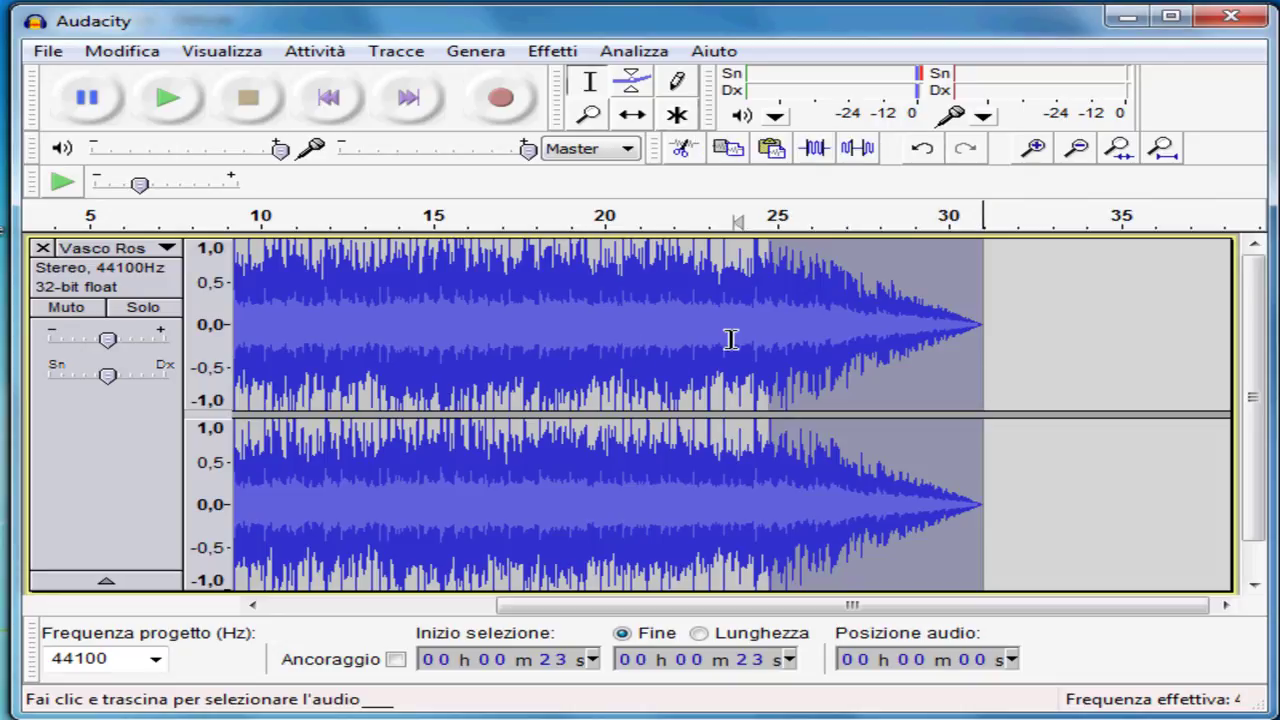
click(167, 98)
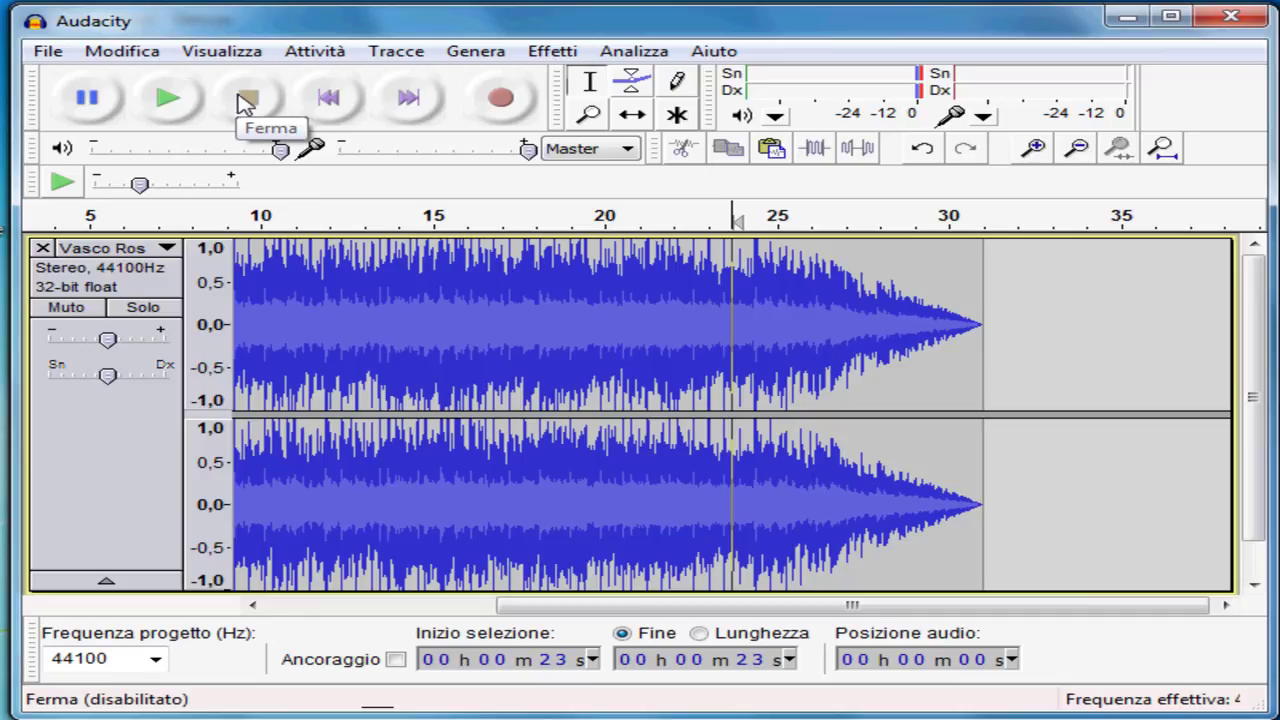
click(328, 100)
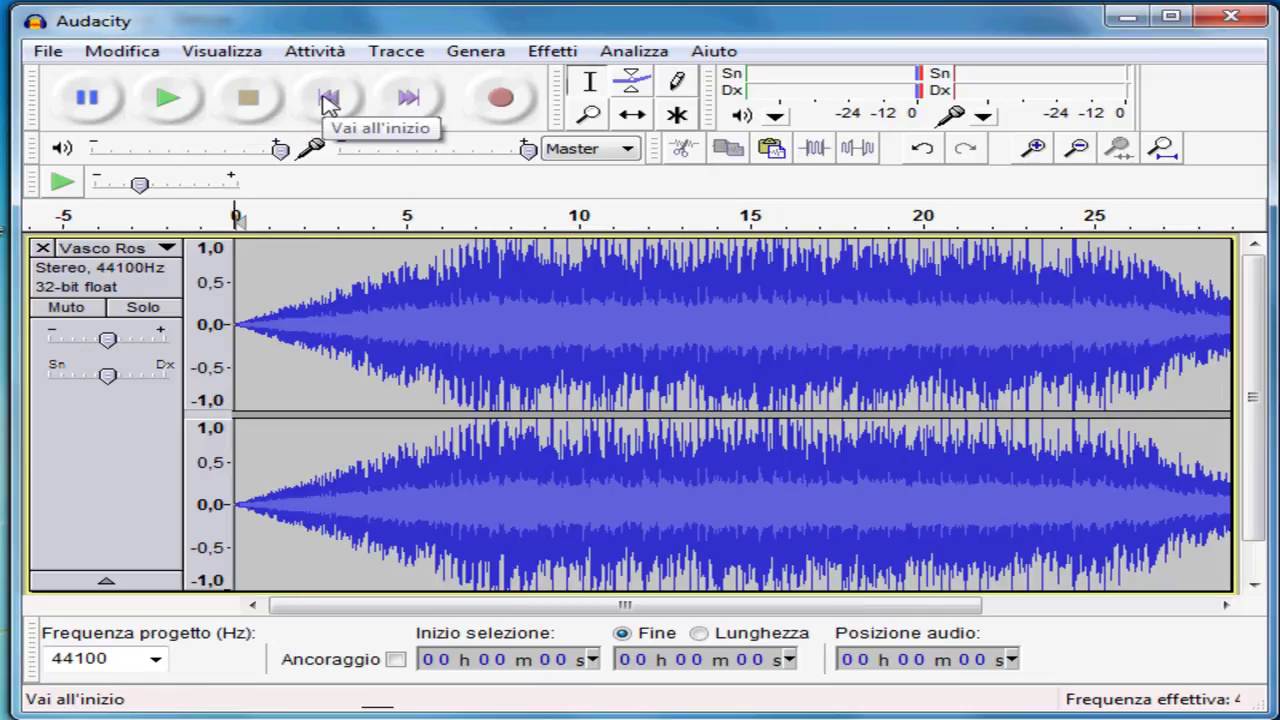
click(1076, 148)
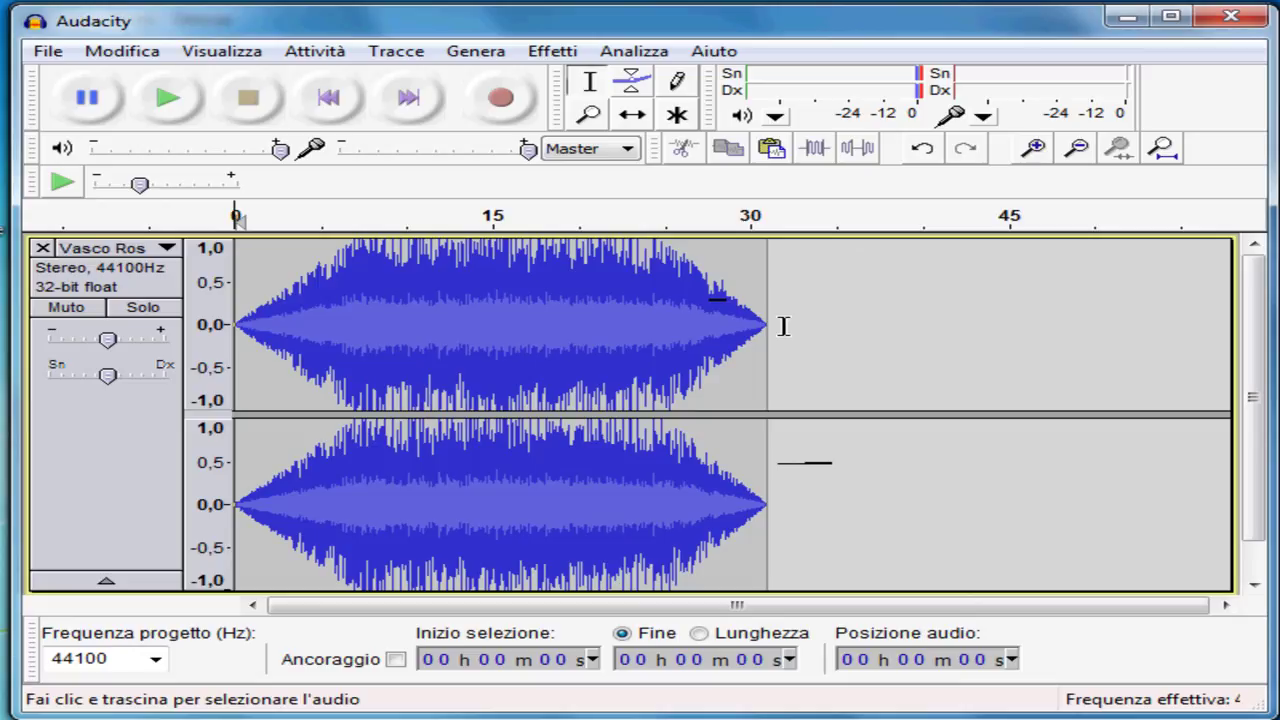
Step: Export the faded passage to the Desktop as an MP3 file named "ritornello vasco", leaving the metadata fields empty
click(48, 51)
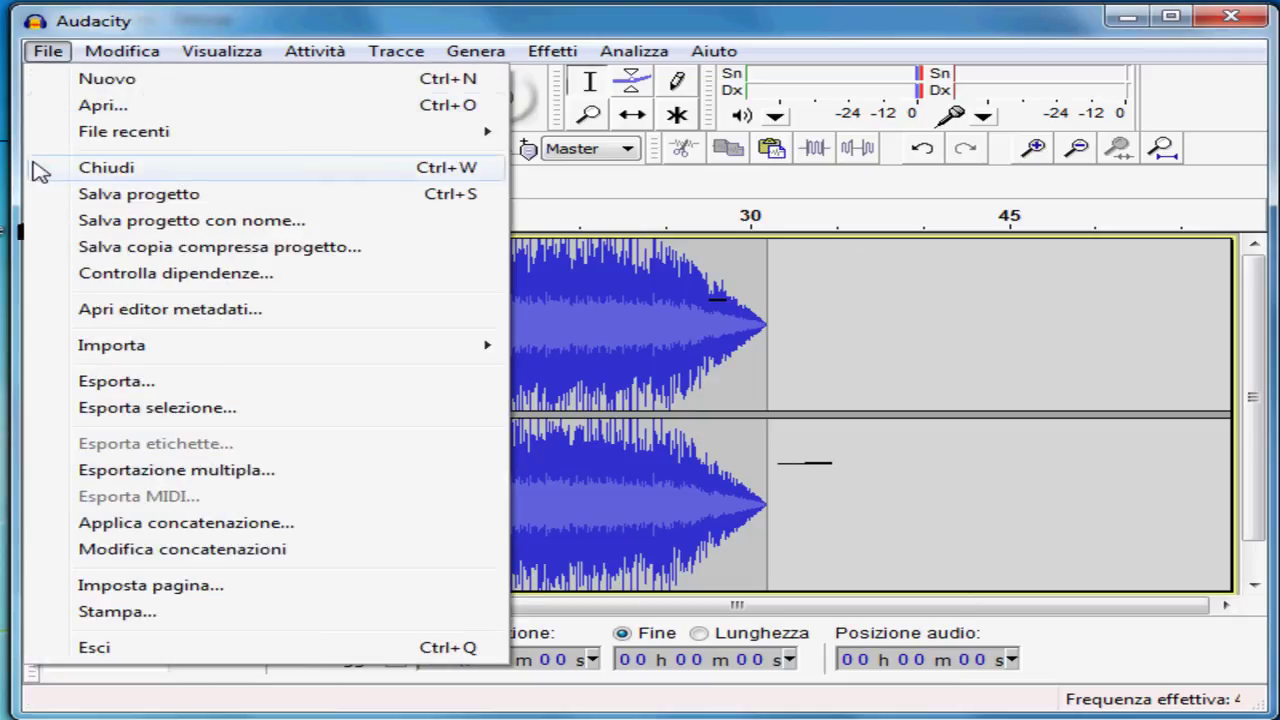
click(117, 385)
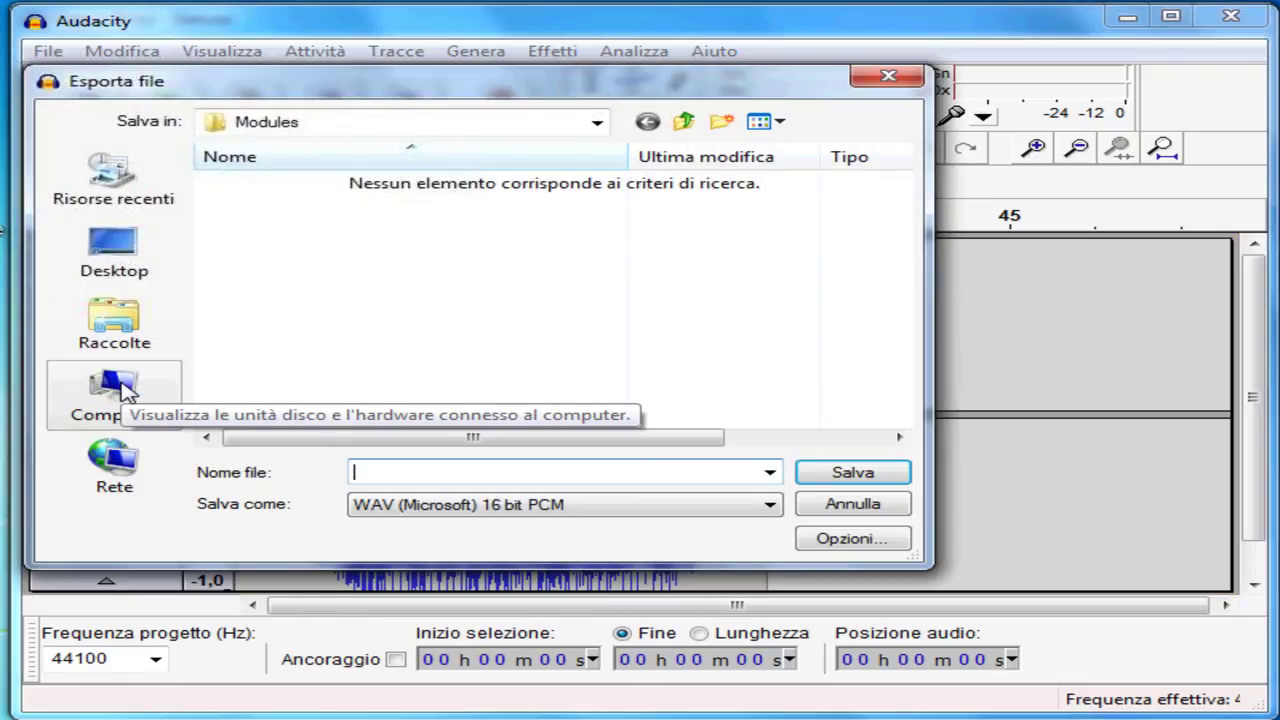
click(771, 505)
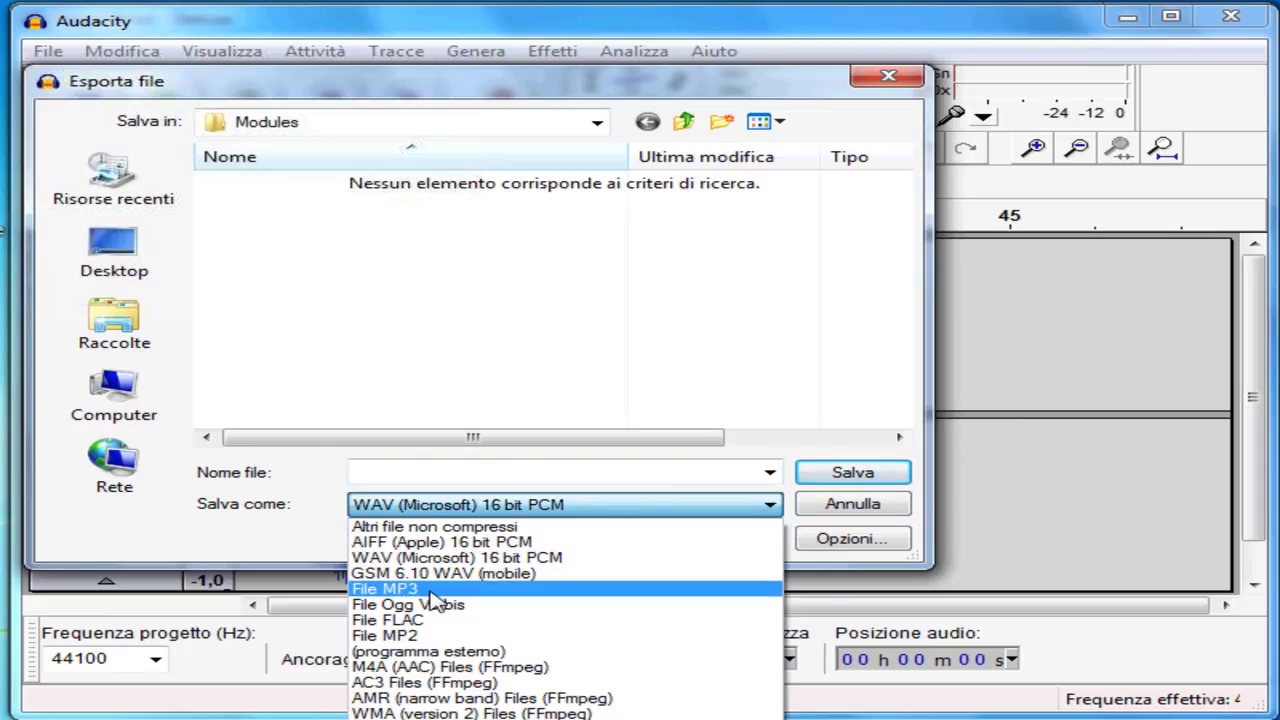
click(433, 592)
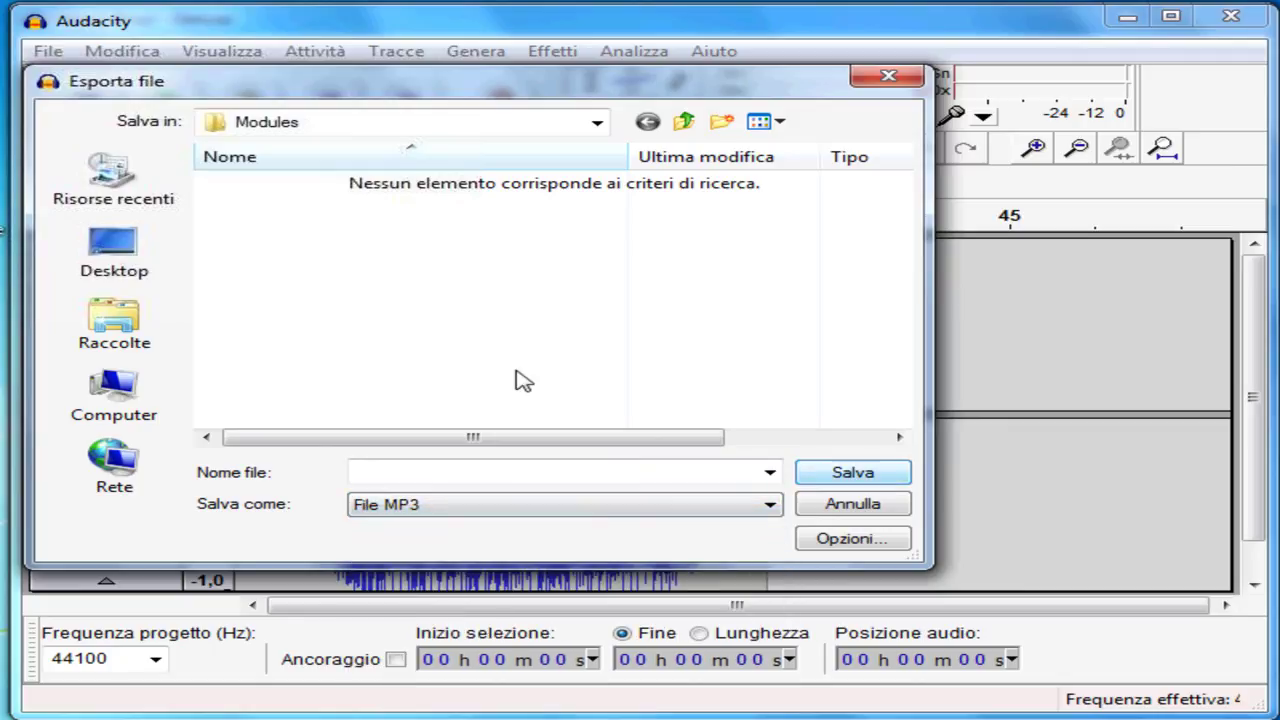
click(114, 250)
click(368, 472)
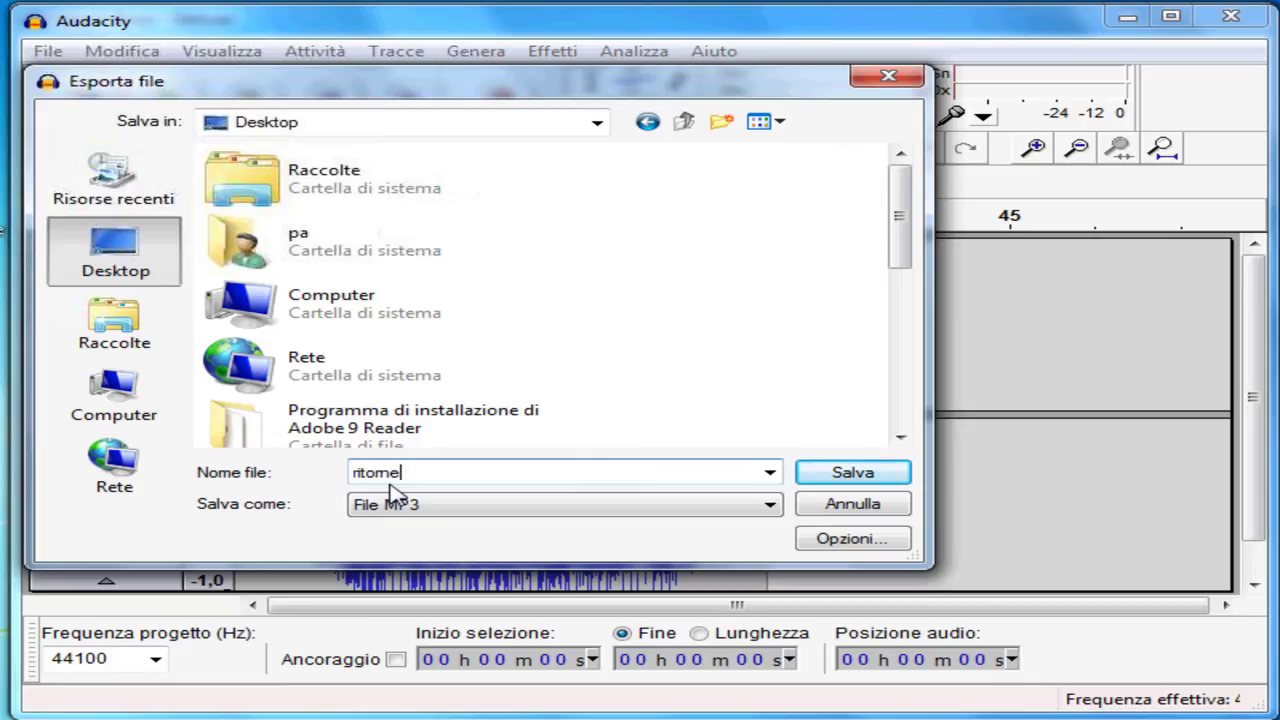
text(ritornello vasco)
click(857, 472)
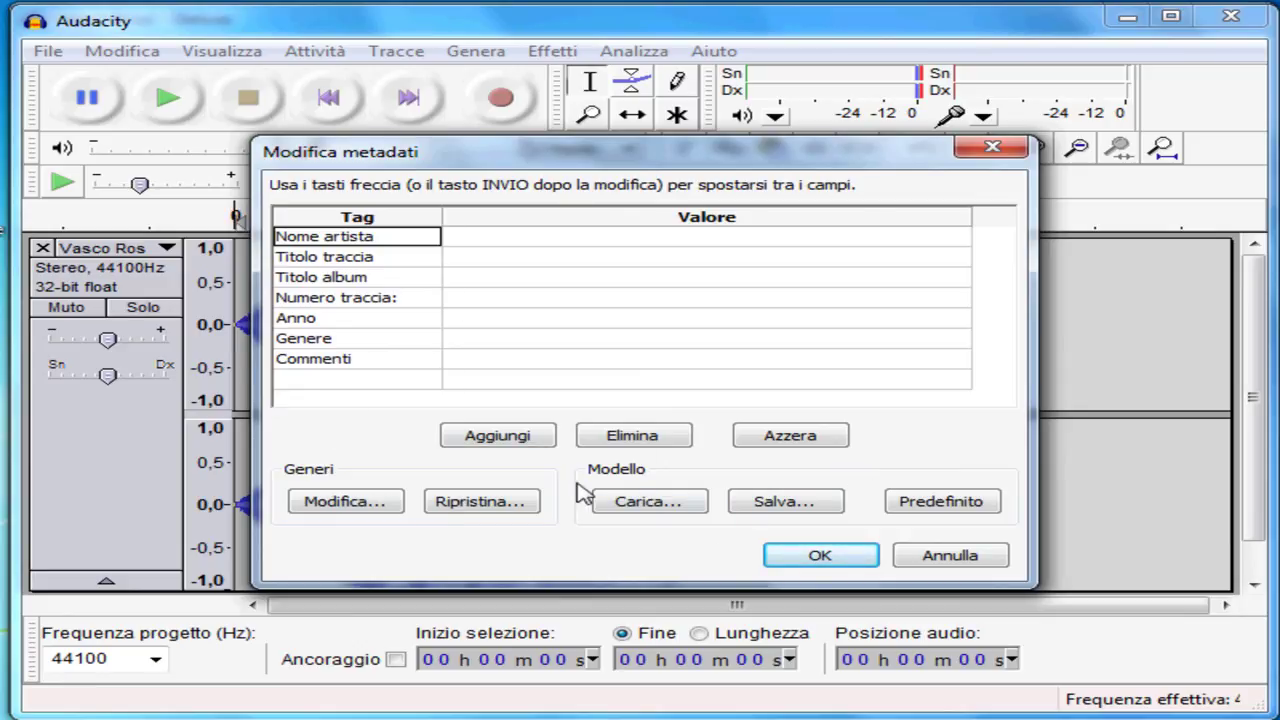
click(820, 561)
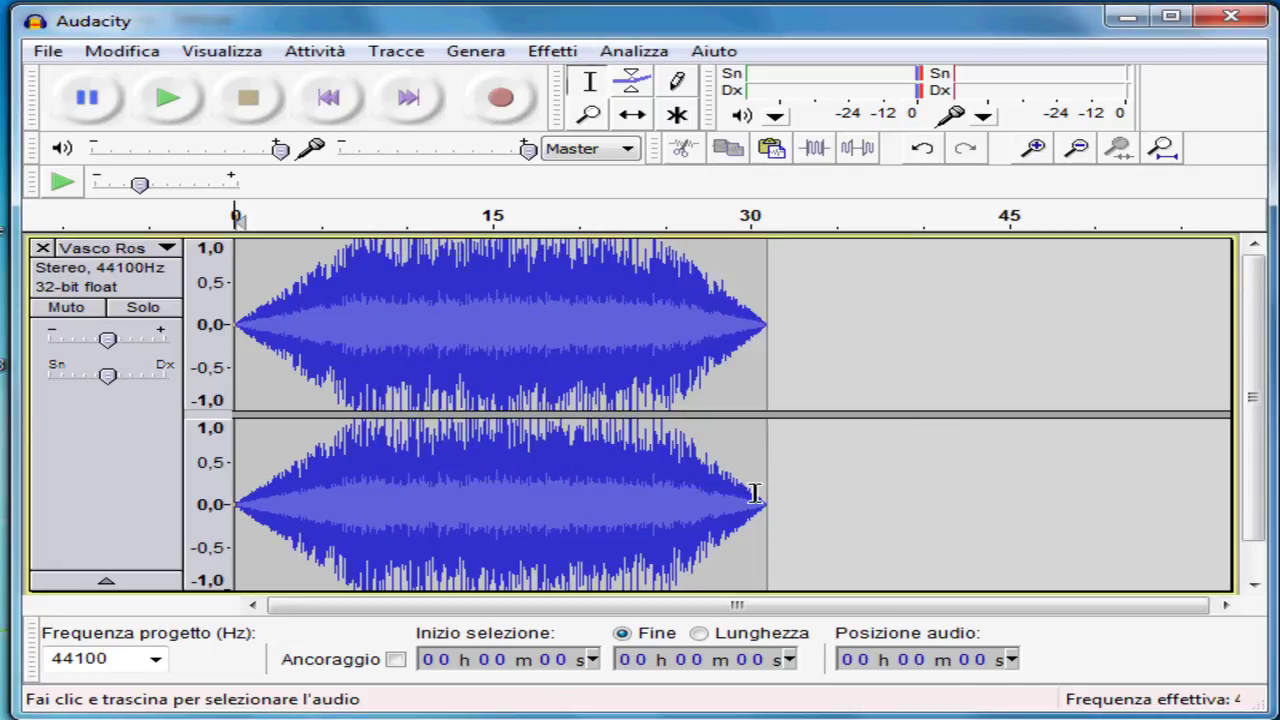
Step: Close both the new project and the Vasco Rossi - Delusa project without saving their changes
click(1231, 16)
click(700, 368)
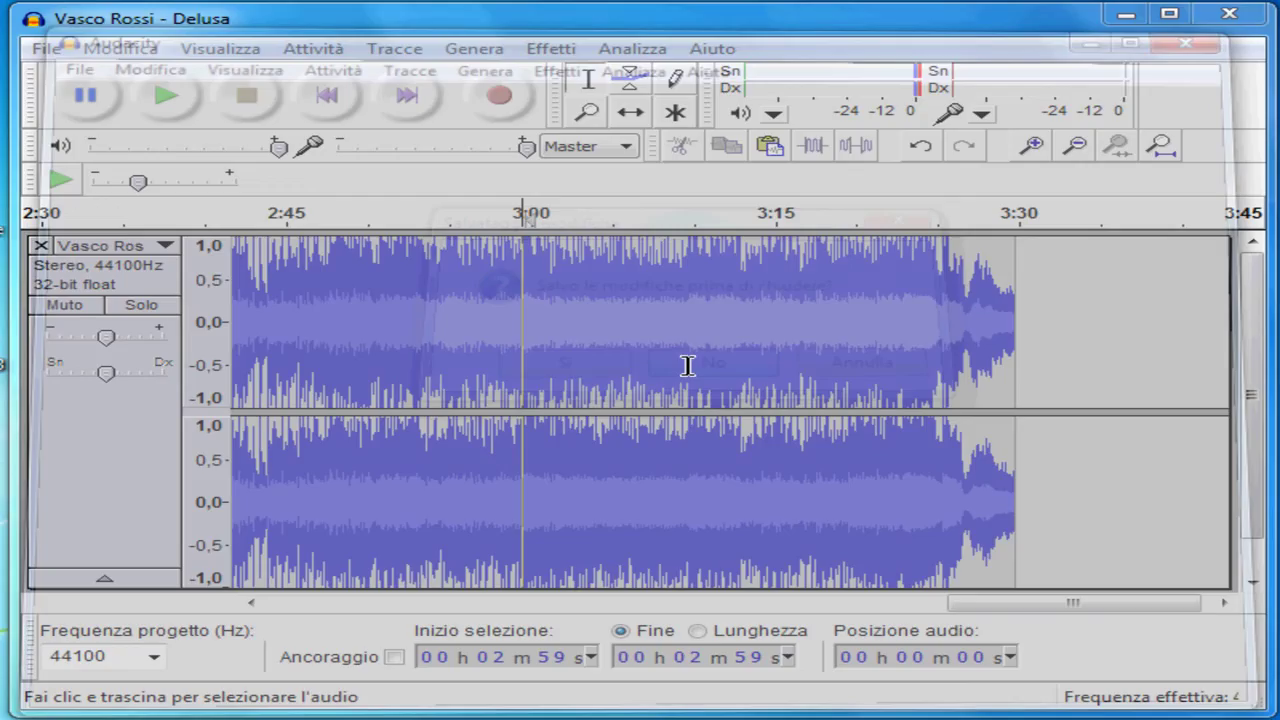
click(1231, 16)
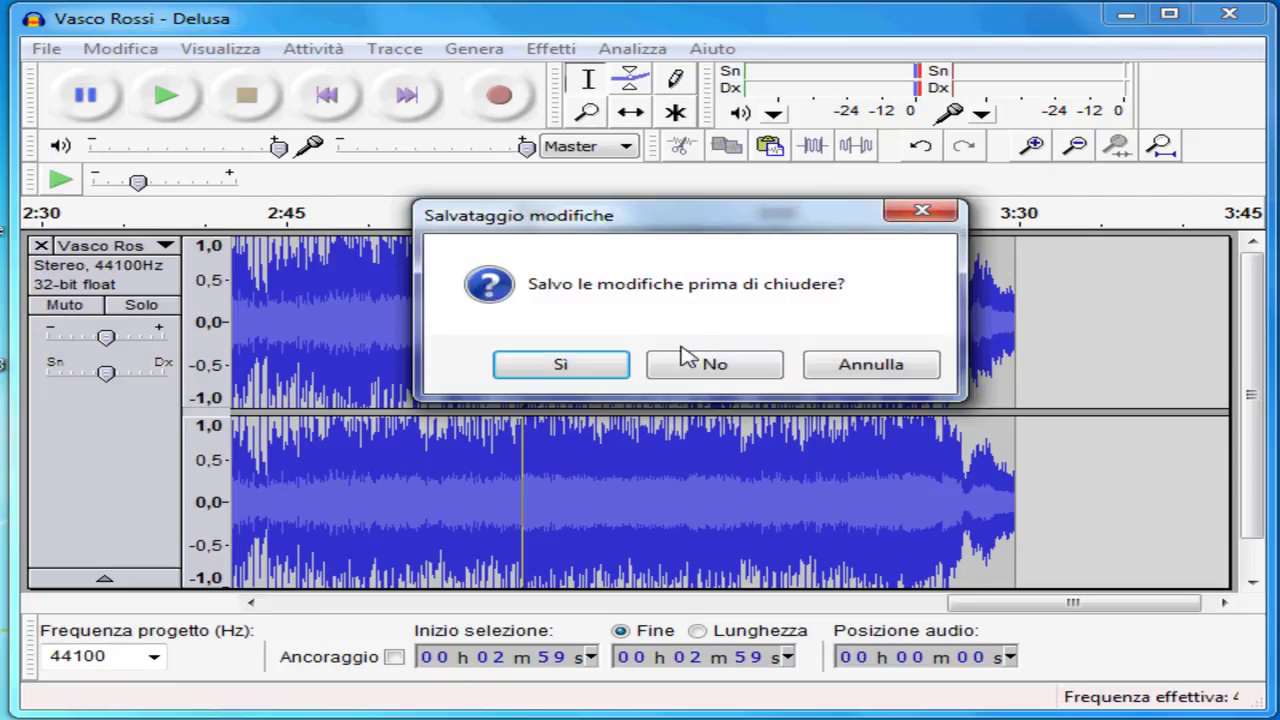
click(700, 364)
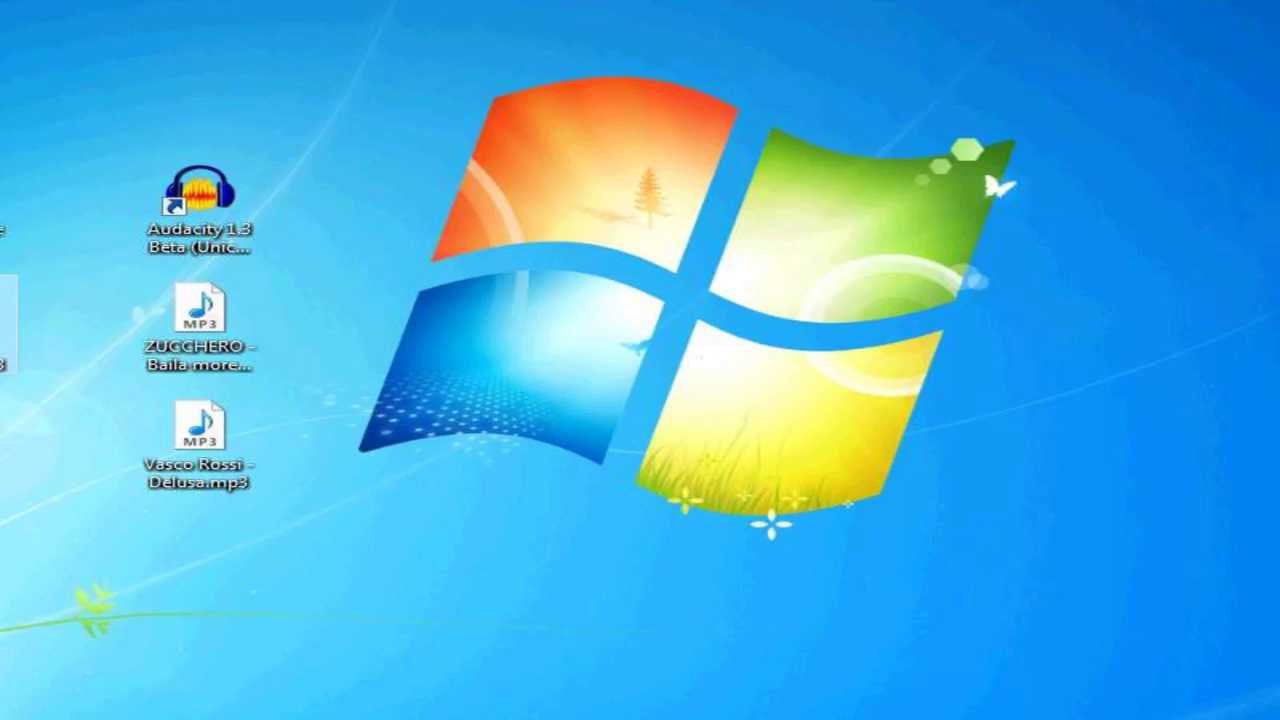
Step: Place ritornello vasco.mp3 beside the other MP3 files on the desktop and listen to its beginning and ending in Windows Media Player
drag(343, 540, 360, 378)
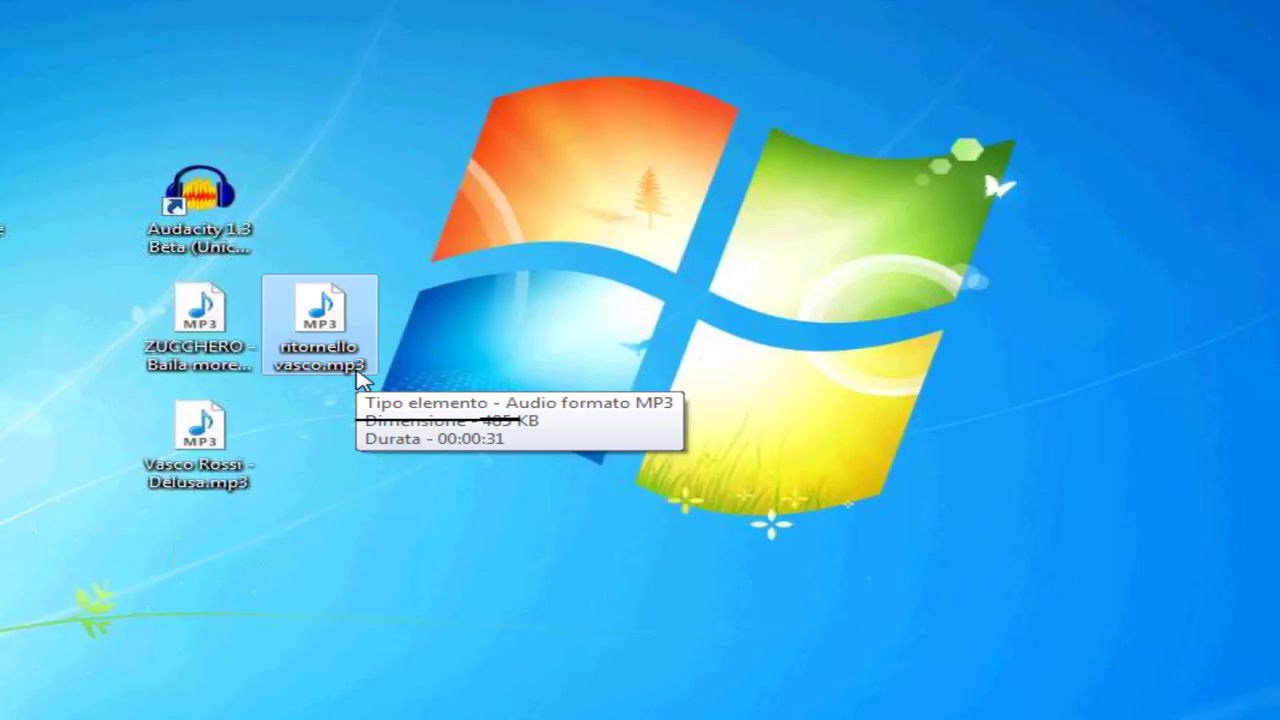
right_click(319, 312)
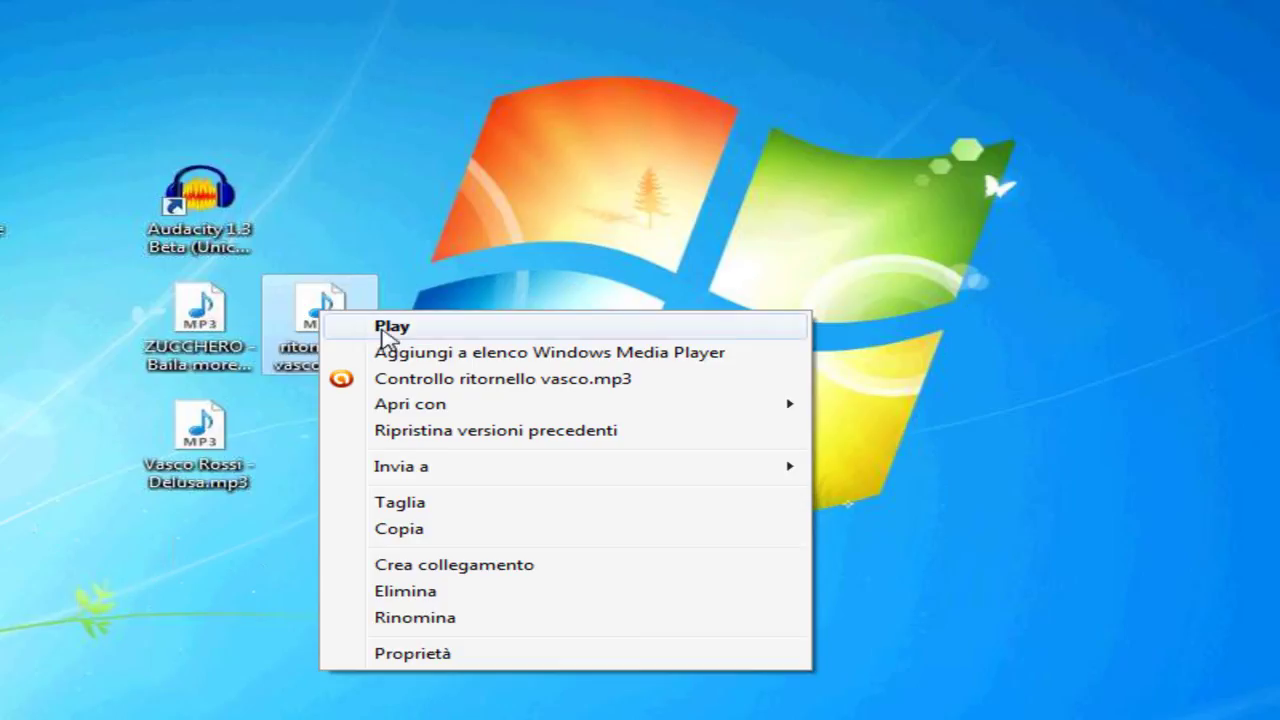
click(384, 330)
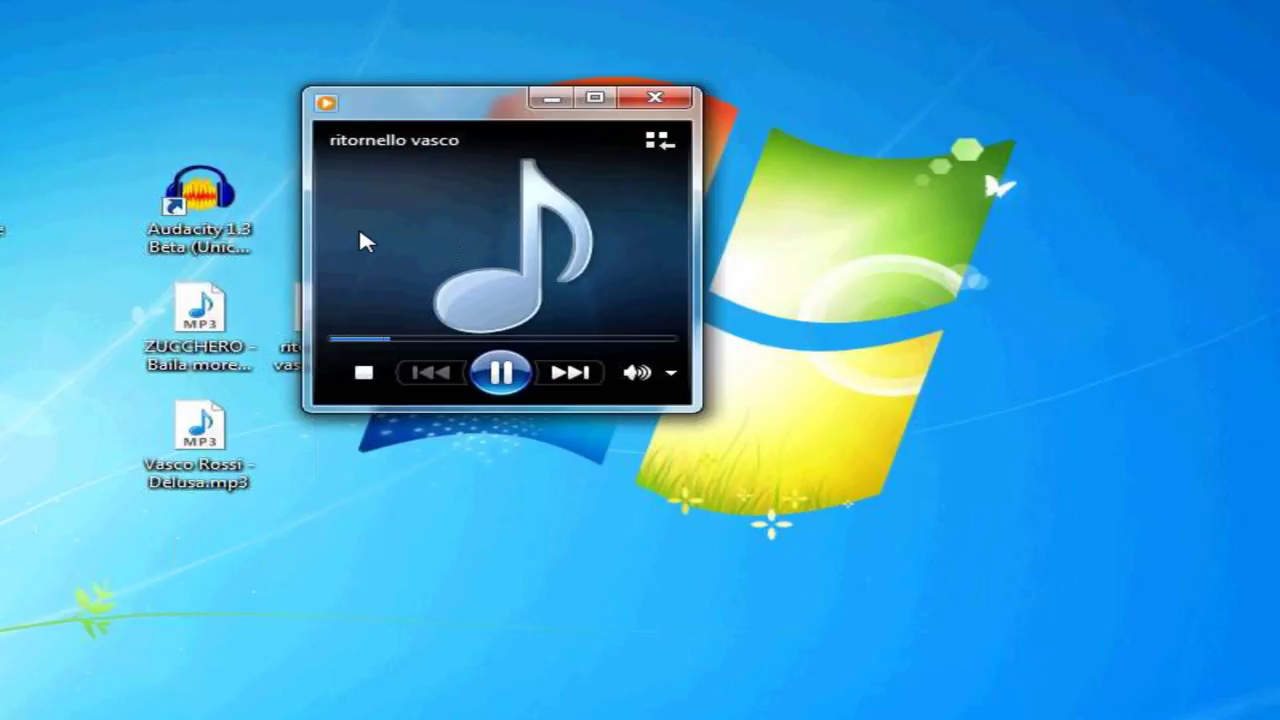
click(612, 340)
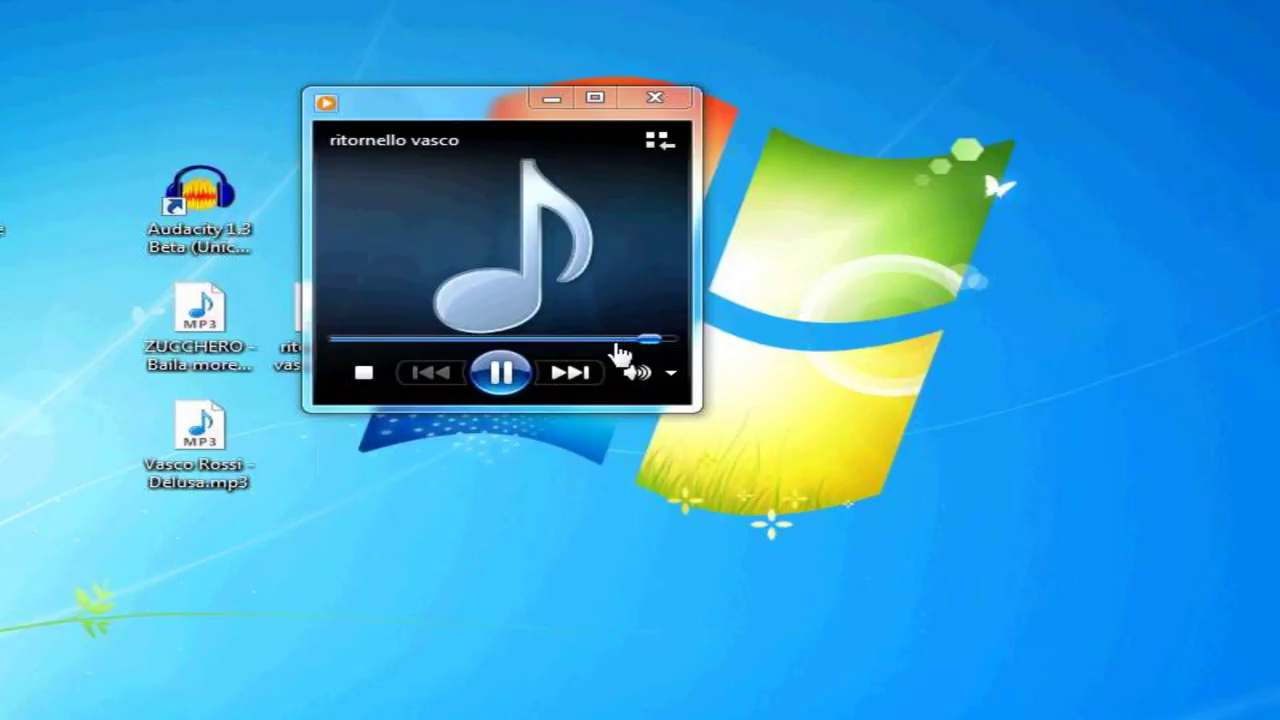
click(365, 373)
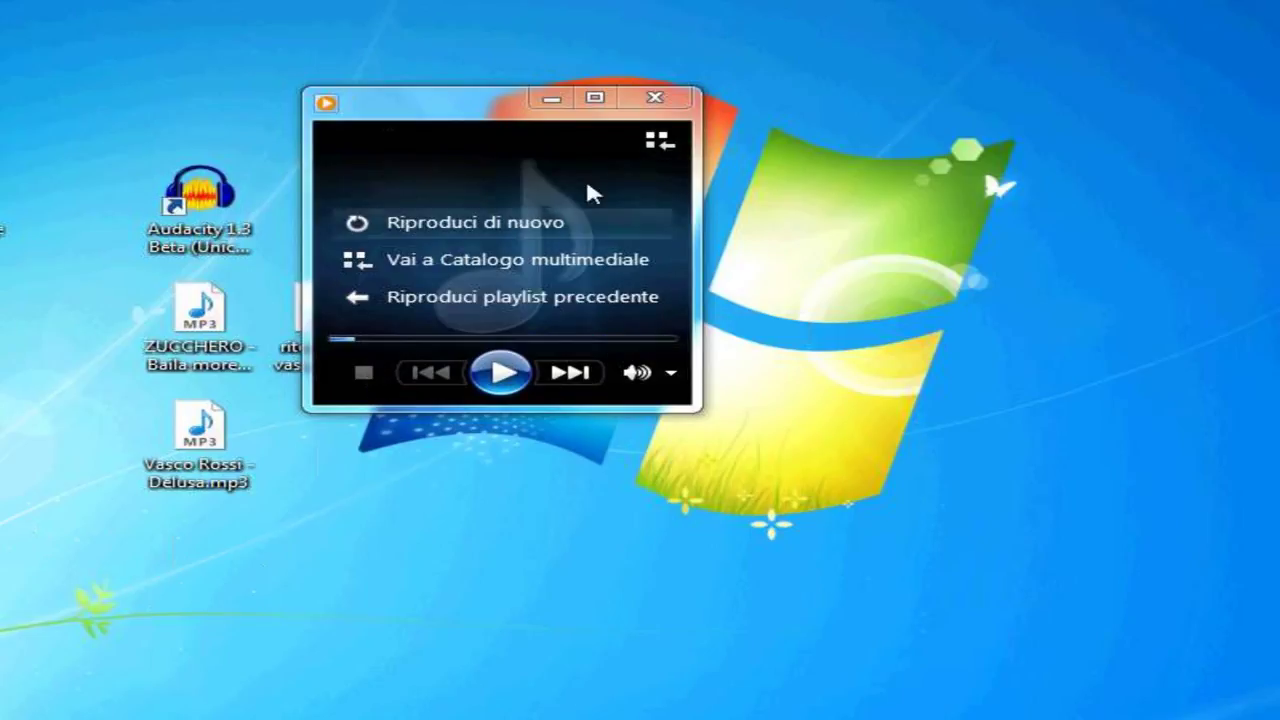
click(655, 97)
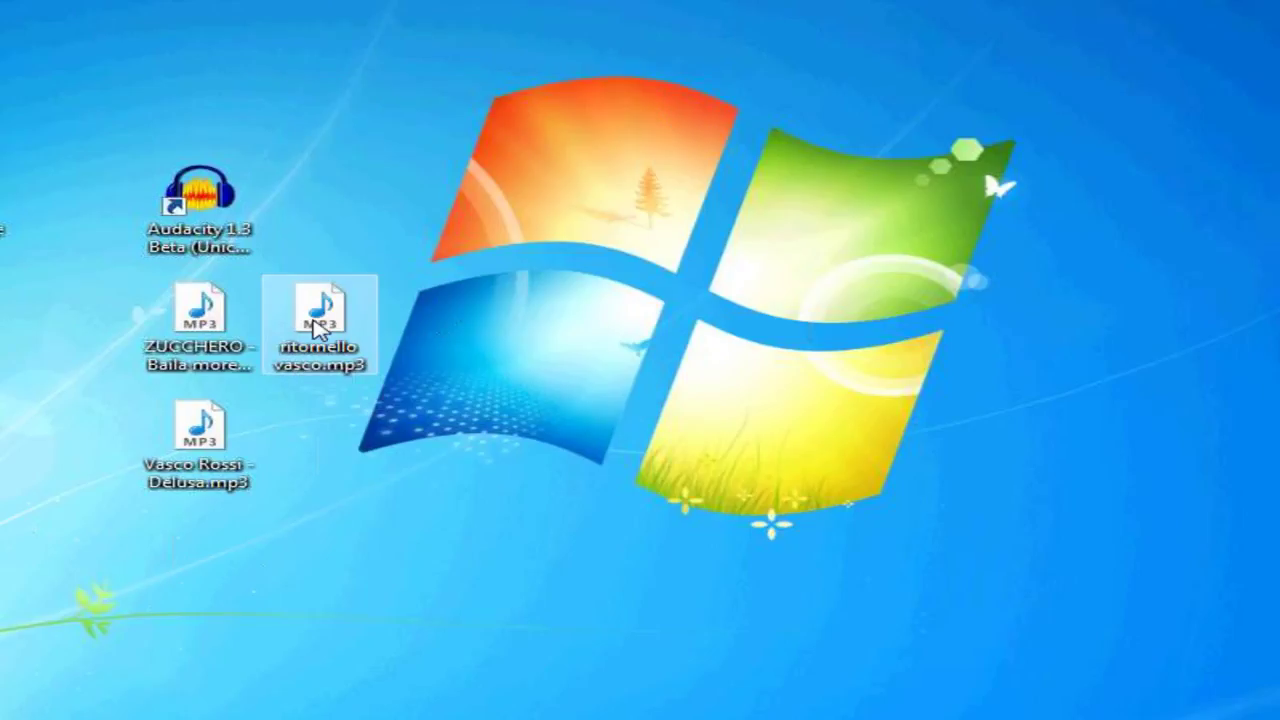